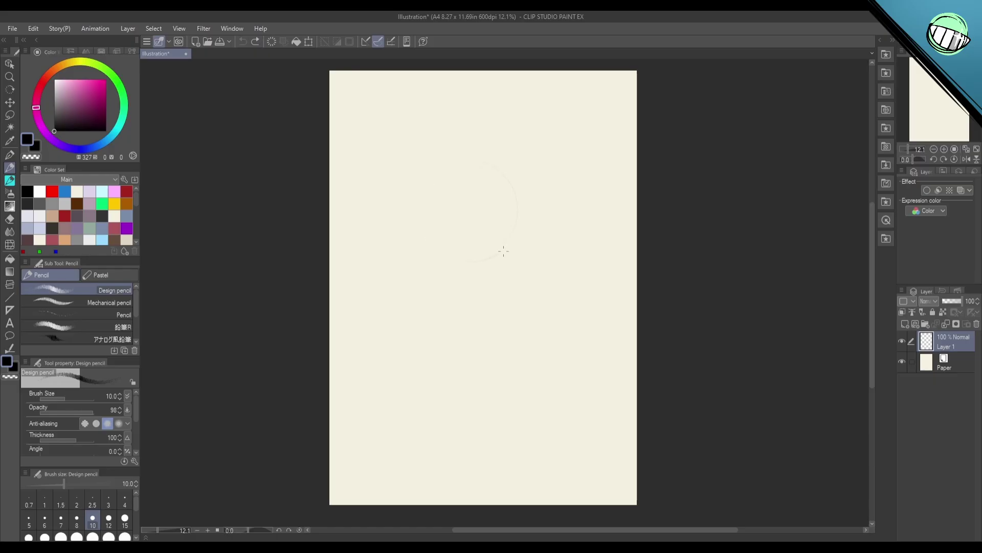
Step: Sketch the head with a circle for the skull and rough lines for the jaw, chin and brow in side profile
drag(492, 163, 500, 257)
mouse_move(512, 190)
mouse_down()
mouse_move(478, 264)
mouse_move(423, 252)
mouse_up()
mouse_move(521, 293)
mouse_down()
mouse_move(535, 277)
mouse_move(537, 295)
mouse_move(527, 226)
mouse_move(533, 294)
mouse_move(468, 288)
mouse_move(532, 297)
mouse_move(454, 291)
mouse_up()
key(ctrl+z)
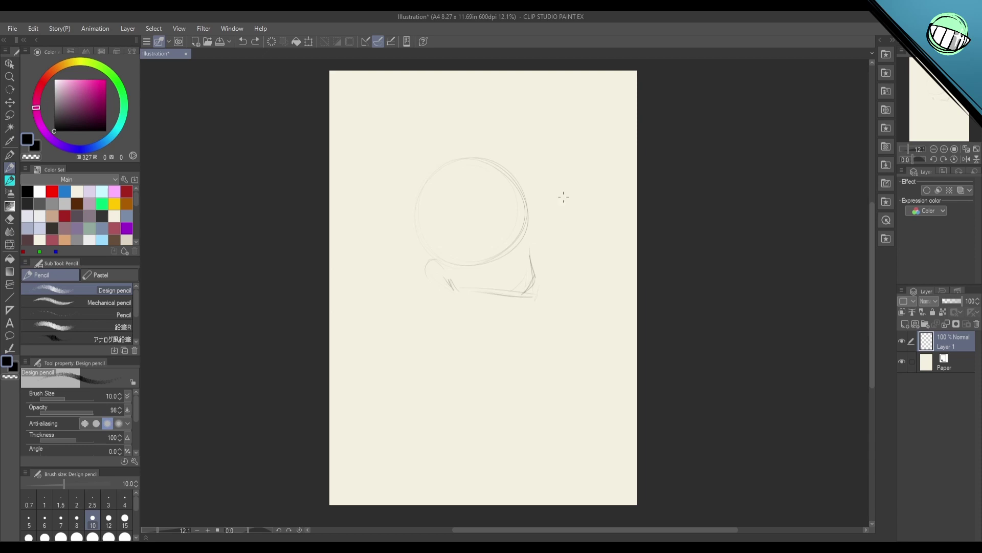
mouse_move(529, 223)
mouse_down()
mouse_move(549, 242)
mouse_move(549, 227)
mouse_move(535, 250)
mouse_up()
Step: Set the soft eraser to size 300 and erase the rough front of the face around the mouth and chin
key(e)
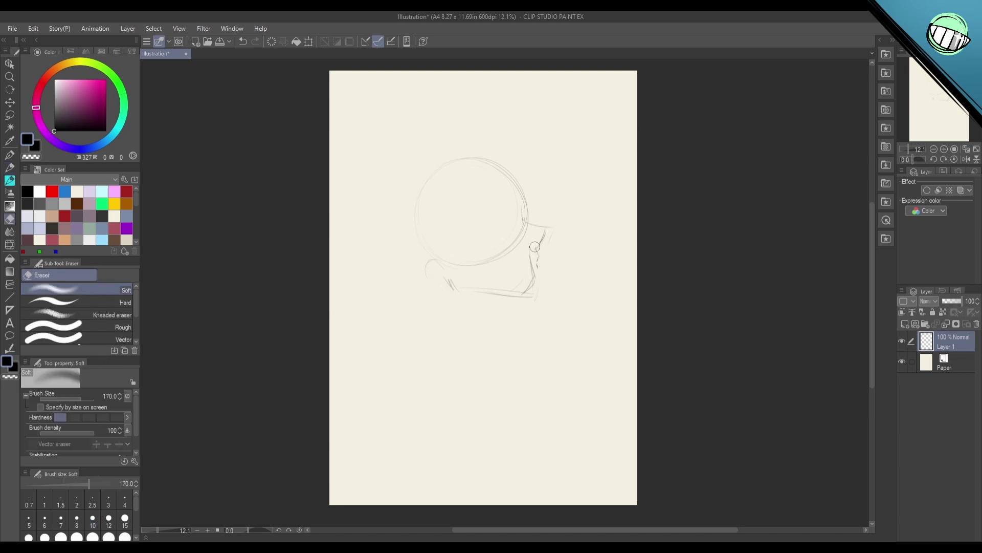
drag(137, 501, 134, 518)
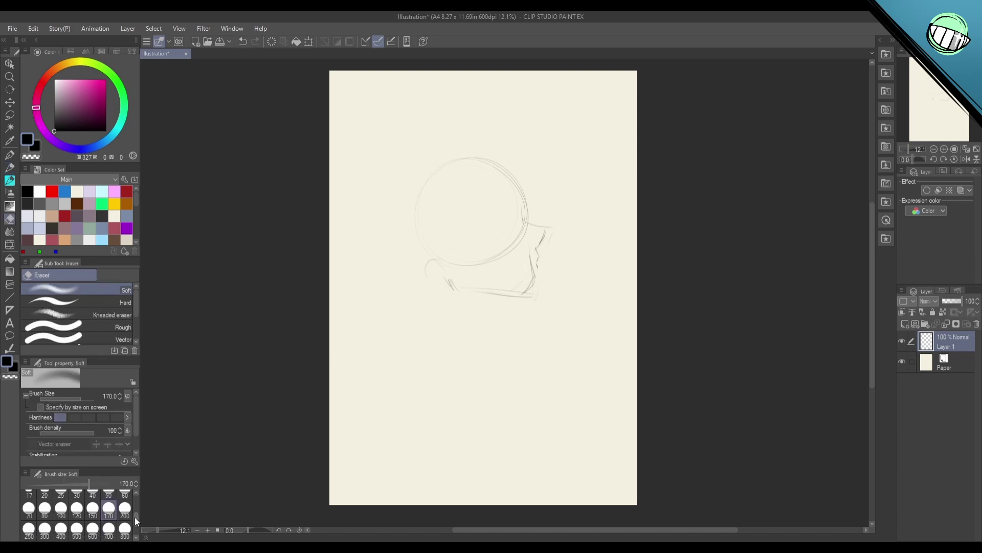
click(45, 529)
mouse_move(533, 280)
mouse_down()
mouse_move(530, 259)
mouse_move(522, 293)
mouse_up()
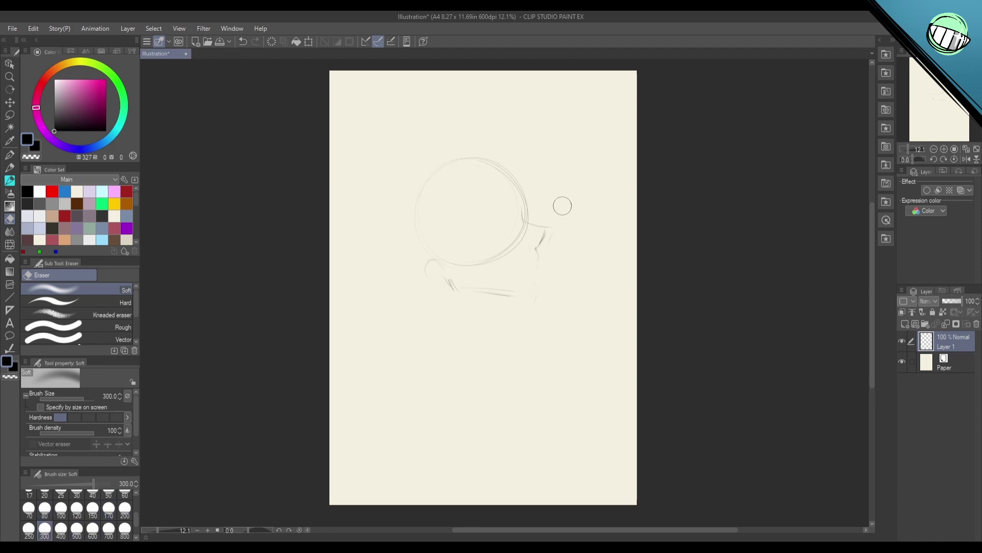
Step: Redraw the front profile with the pencil, shaping the nose, lips and chin
key(p)
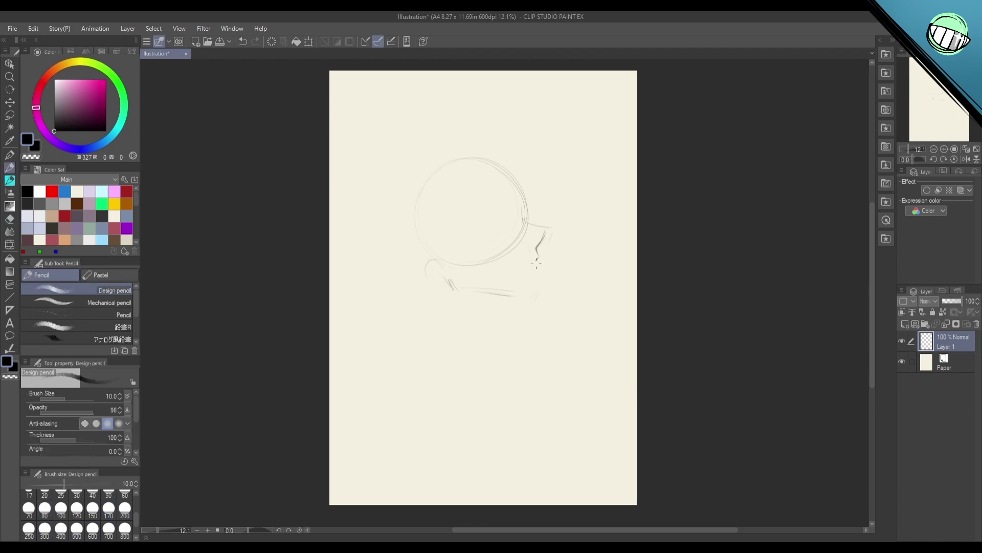
drag(545, 237, 537, 260)
drag(534, 272, 522, 297)
scroll(559, 246, up, 1)
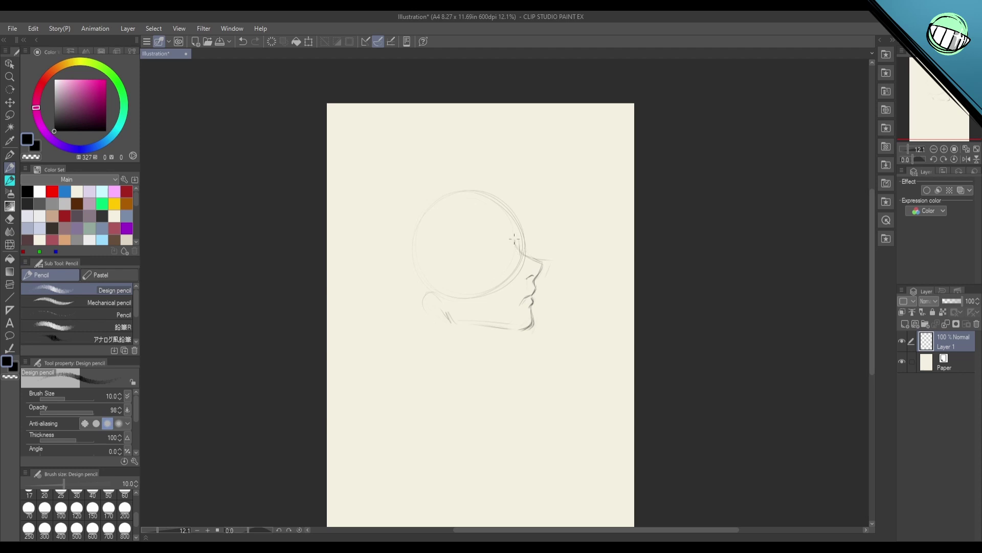
Step: Sketch the back of the skull and the ear, and refine the forehead contour down to the brow
key(ctrl+z)
mouse_move(514, 233)
mouse_down()
mouse_move(515, 249)
mouse_move(502, 212)
mouse_move(479, 193)
mouse_move(510, 217)
mouse_move(466, 191)
mouse_move(416, 216)
mouse_move(385, 284)
mouse_move(399, 312)
mouse_up()
key(ctrl+z)
mouse_move(400, 219)
mouse_down()
mouse_move(395, 259)
mouse_move(430, 299)
mouse_up()
key(ctrl+z)
mouse_move(428, 279)
mouse_down()
mouse_move(420, 309)
mouse_move(438, 313)
mouse_up()
mouse_move(495, 271)
mouse_down()
mouse_move(478, 299)
mouse_move(533, 330)
mouse_up()
key(e)
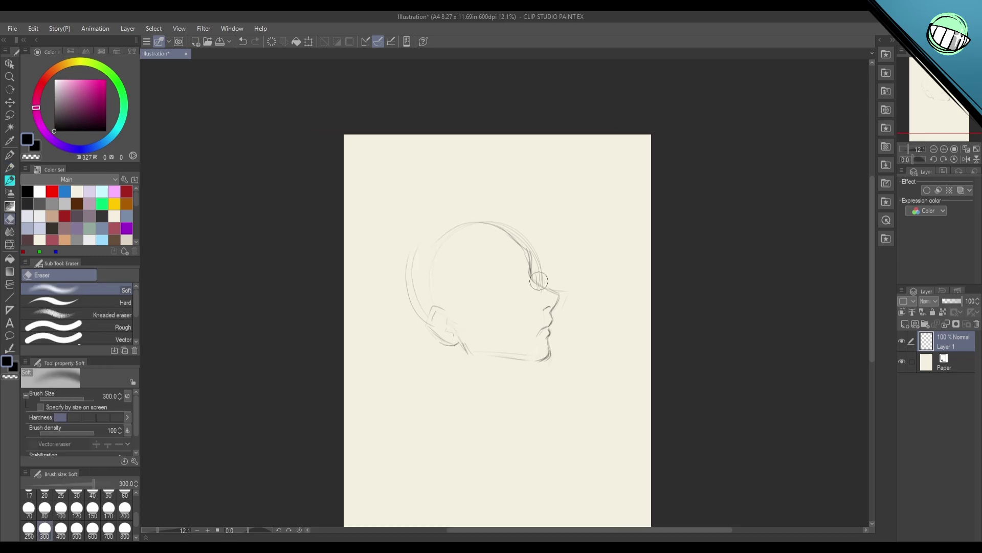
key(p)
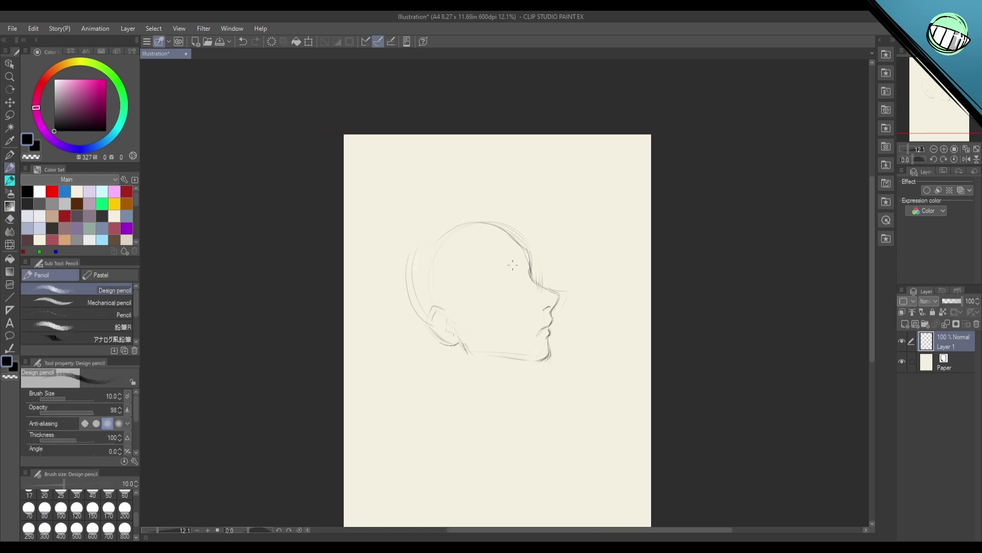
Step: Sketch the narrow, slanted eye with its upper and lower lids behind the nose bridge
drag(515, 292, 493, 300)
drag(525, 288, 492, 301)
drag(524, 289, 520, 300)
key(ctrl+z)
mouse_move(491, 302)
mouse_down()
mouse_move(528, 297)
mouse_move(523, 283)
mouse_up()
key(m)
drag(519, 302, 523, 286)
key(ctrl+d)
key(ctrl+z)
key(ctrl+z)
key(ctrl+d)
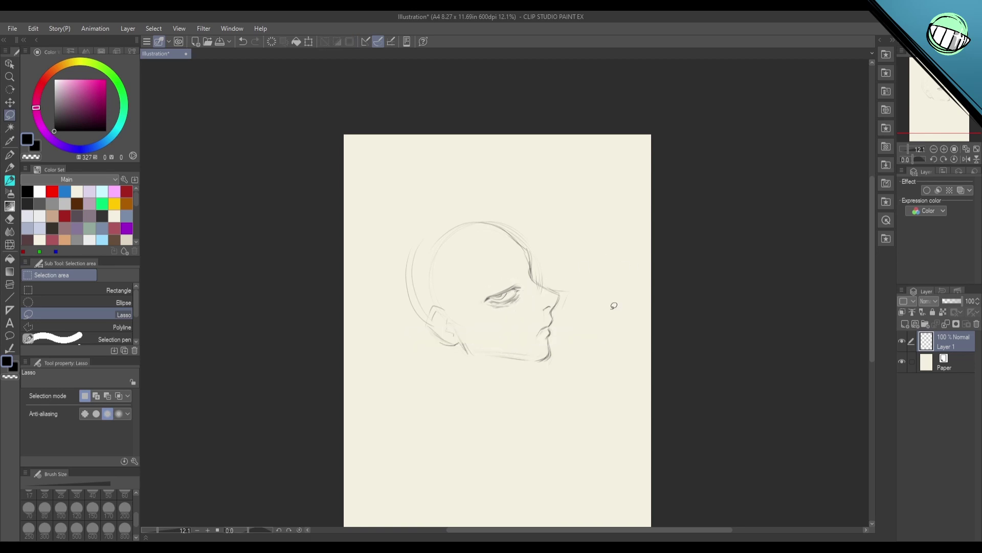
Step: Check the head in a mirrored view and redraw the nose bridge where it meets the forehead
key(h)
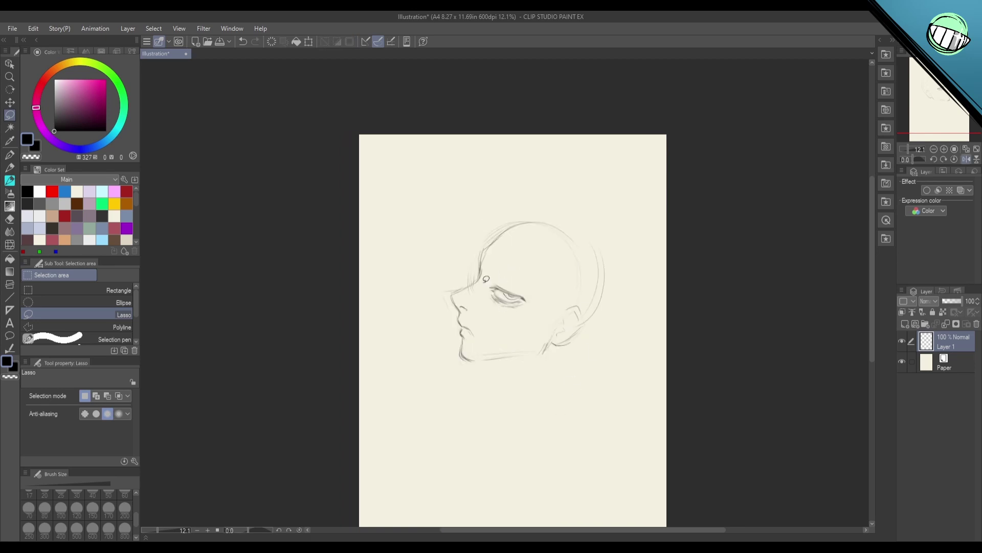
key(p)
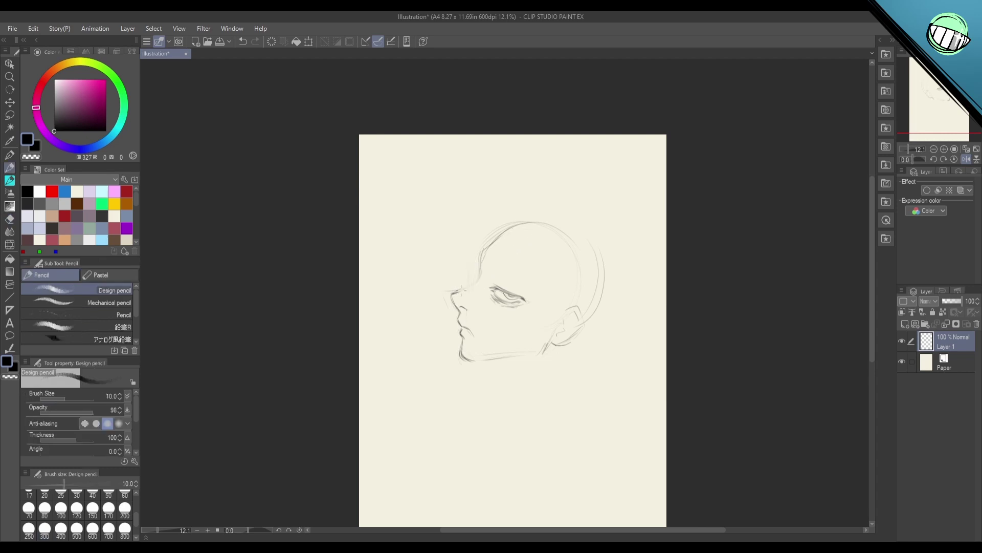
mouse_move(459, 294)
mouse_down()
mouse_move(531, 279)
mouse_move(530, 267)
mouse_move(535, 284)
mouse_move(519, 246)
mouse_up()
key(h)
key(ctrl+z)
key(ctrl+z)
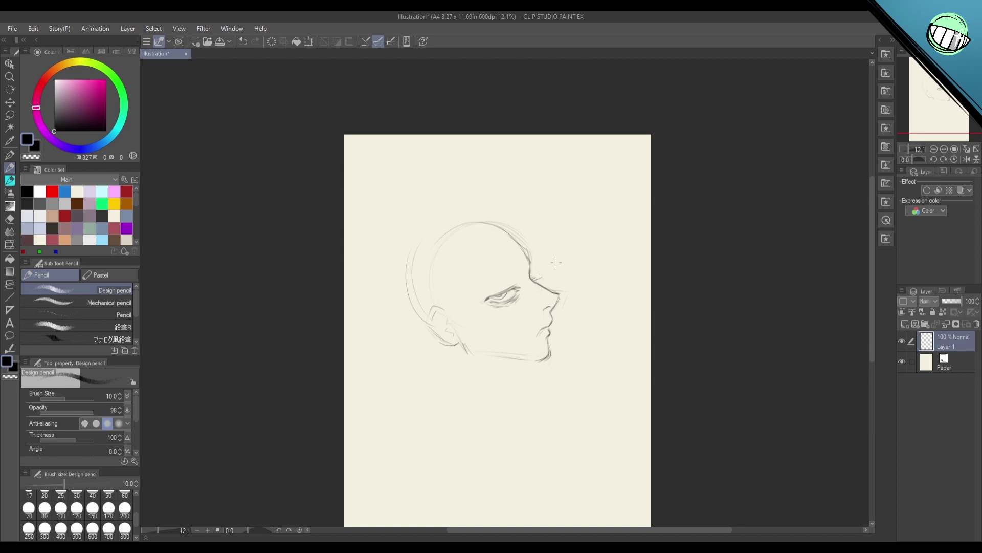
drag(607, 380, 597, 385)
key(ctrl+z)
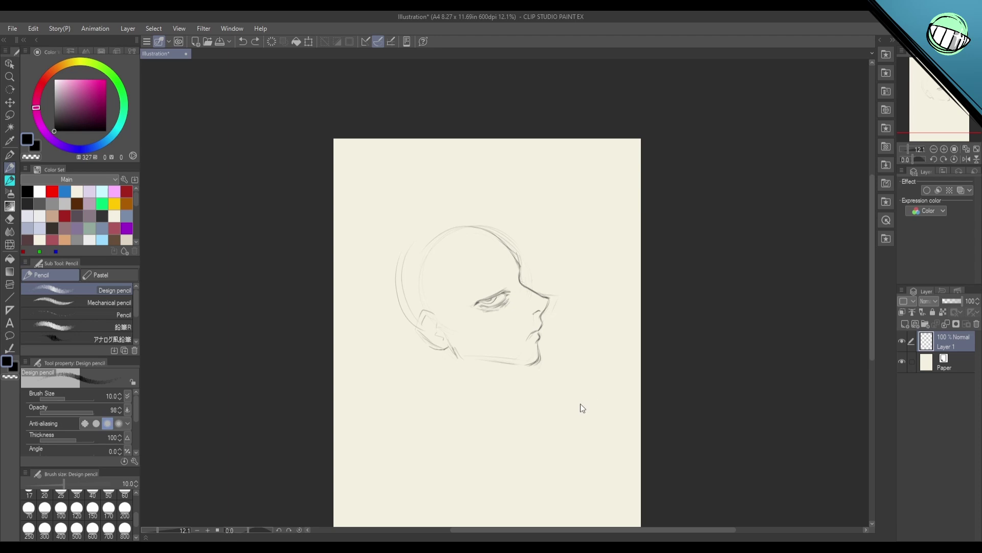
Step: Soften the line between the brow and nose with the eraser and redraw it as a smoother curve
key(e)
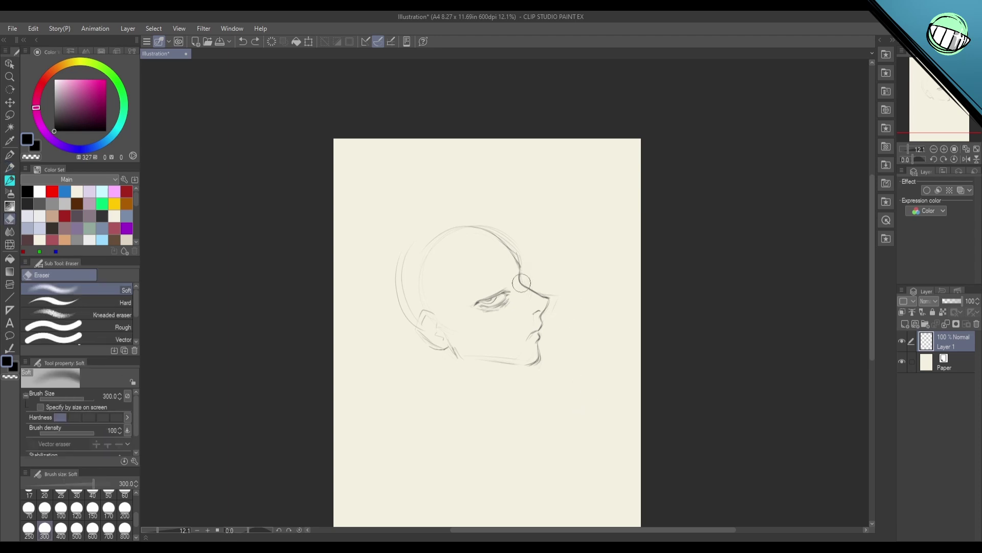
mouse_move(520, 268)
mouse_down()
mouse_move(531, 290)
mouse_move(515, 258)
mouse_up()
key(p)
key(ctrl+z)
key(ctrl+z)
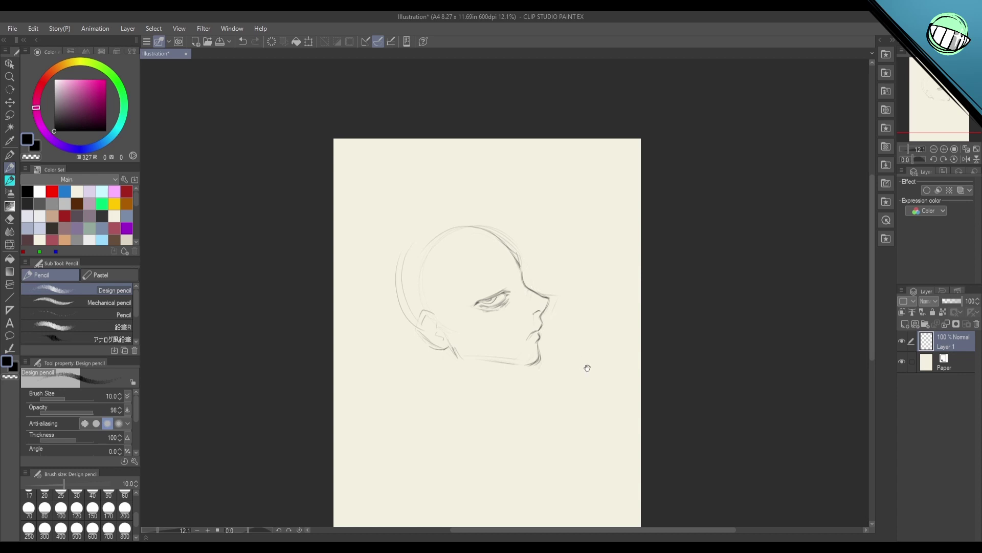
Step: Draw a low, heavy eyebrow and add shading strokes between it and the eye
drag(557, 366, 547, 318)
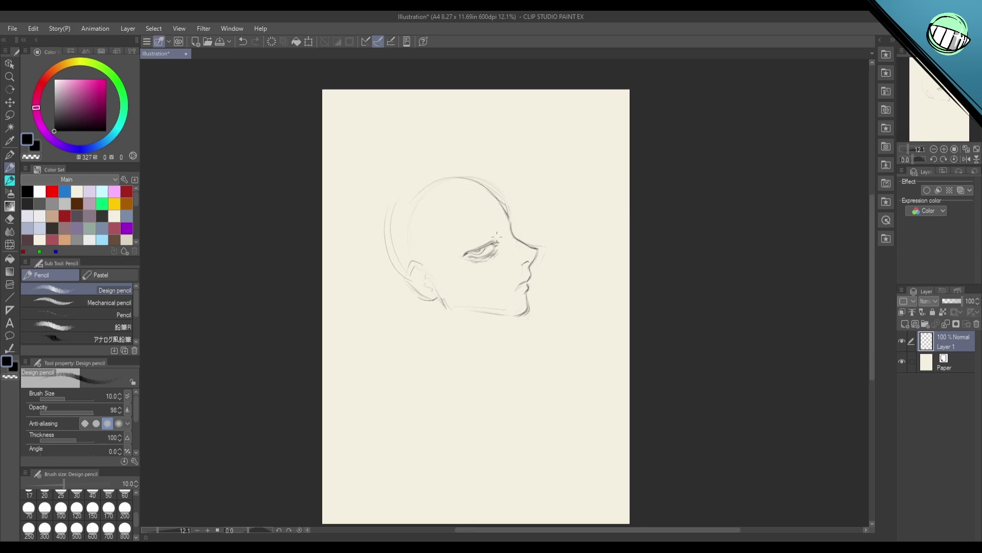
mouse_move(445, 242)
mouse_down()
mouse_move(500, 228)
mouse_move(480, 233)
mouse_move(501, 230)
mouse_move(484, 241)
mouse_move(502, 296)
mouse_move(481, 306)
mouse_move(502, 297)
mouse_up()
key(ctrl+z)
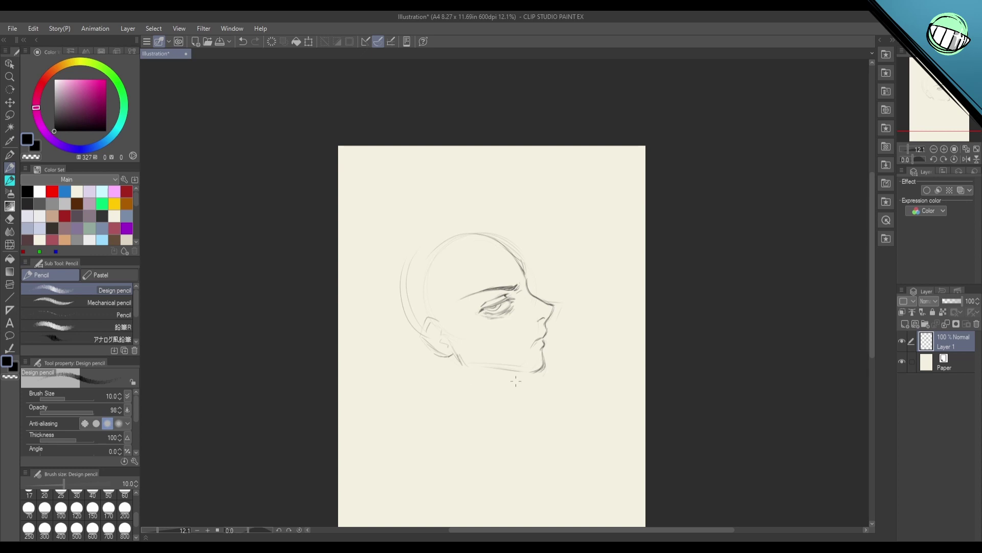
drag(516, 381, 541, 344)
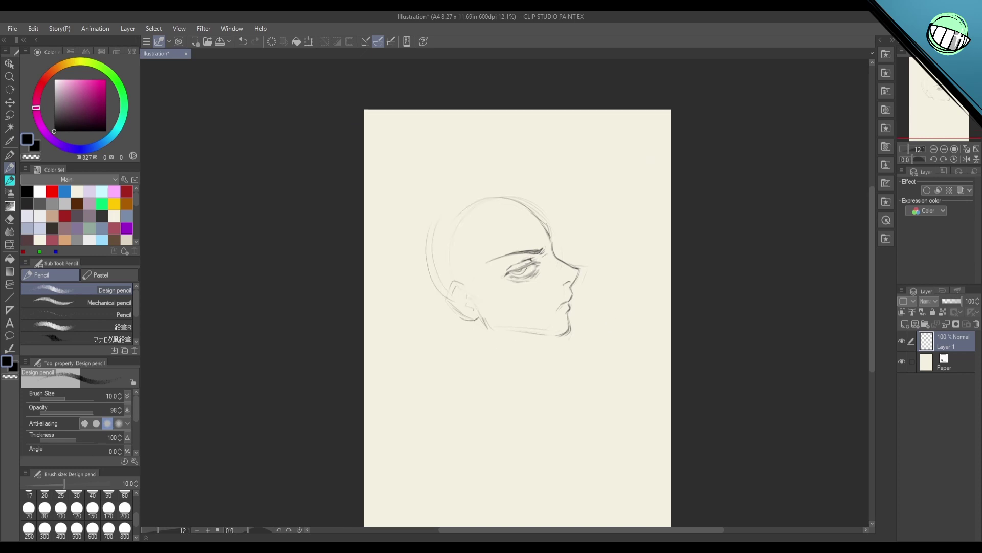
drag(530, 258, 495, 266)
drag(573, 270, 605, 281)
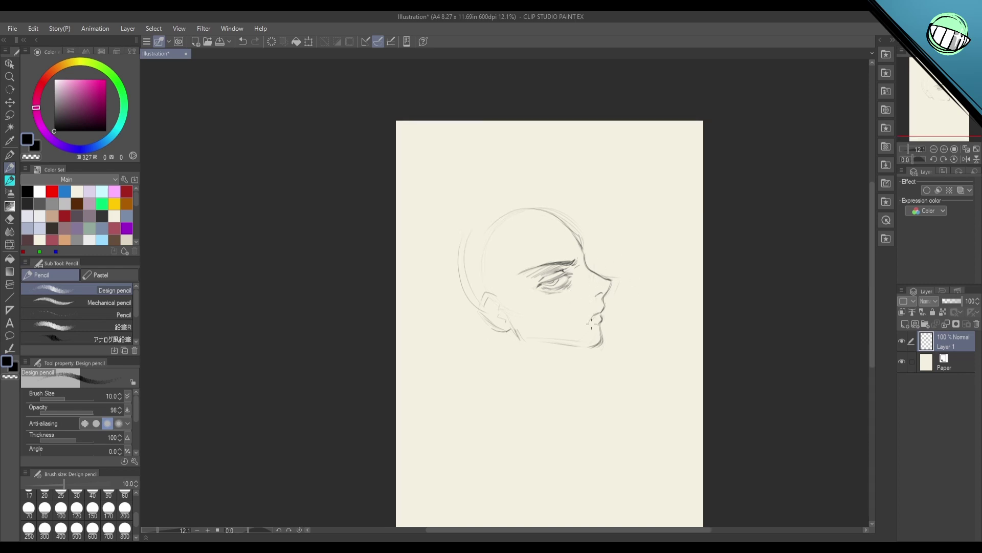
Step: Refine the lips and the area under the nose on the face profile
drag(593, 317, 640, 362)
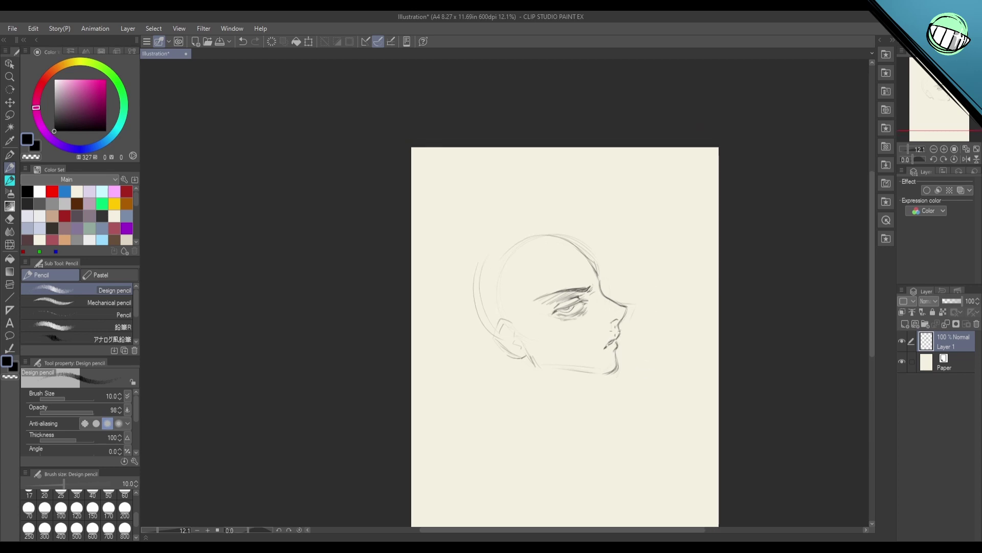
drag(623, 328, 597, 276)
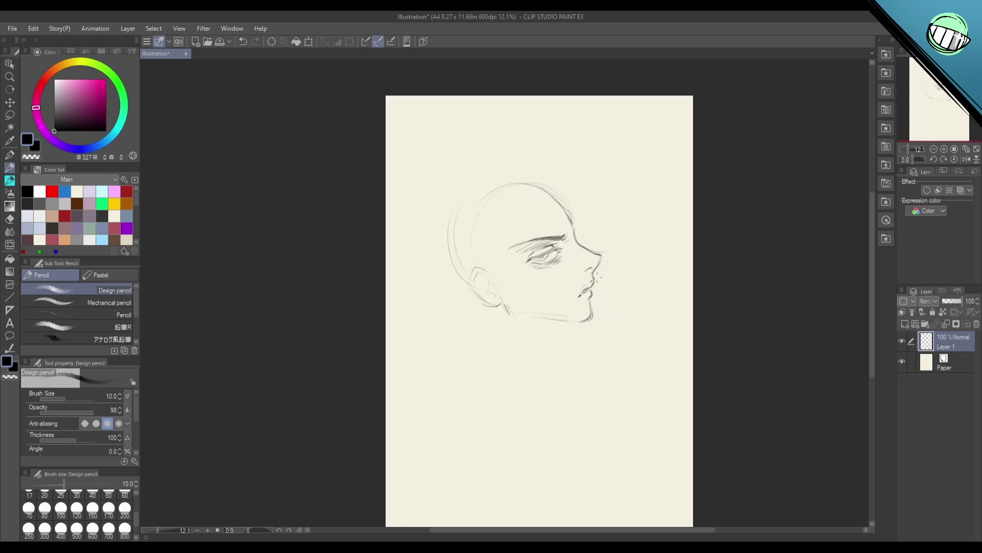
key(ctrl+z)
key(ctrl+y)
drag(614, 294, 595, 328)
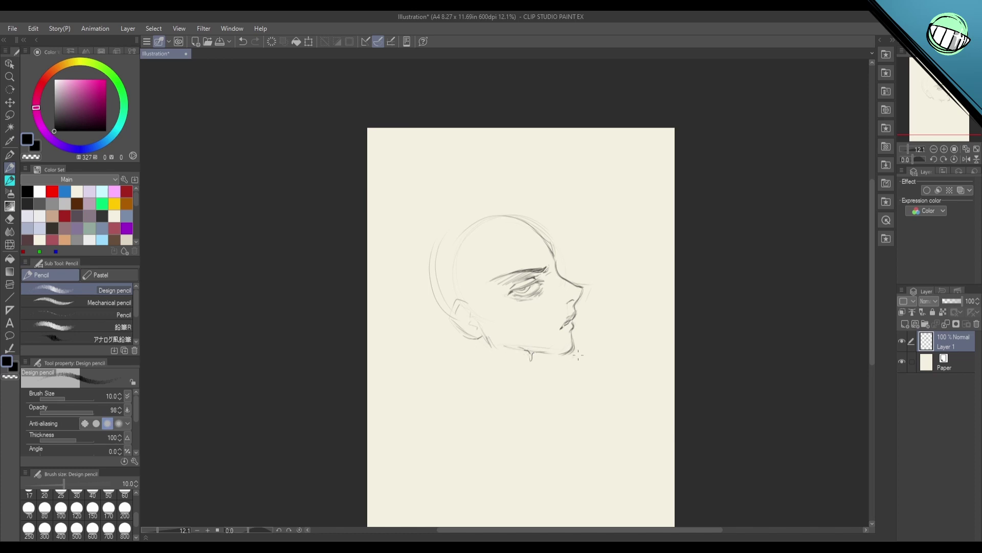
Step: Define the underside of the jaw and draw the front contour of the neck
mouse_move(578, 355)
mouse_down()
mouse_move(568, 309)
mouse_move(568, 338)
mouse_up()
key(ctrl+z)
mouse_move(495, 320)
mouse_down()
mouse_move(512, 322)
mouse_move(510, 350)
mouse_move(522, 334)
mouse_move(504, 365)
mouse_up()
key(ctrl+z)
key(ctrl+z)
key(ctrl+z)
key(e)
key(p)
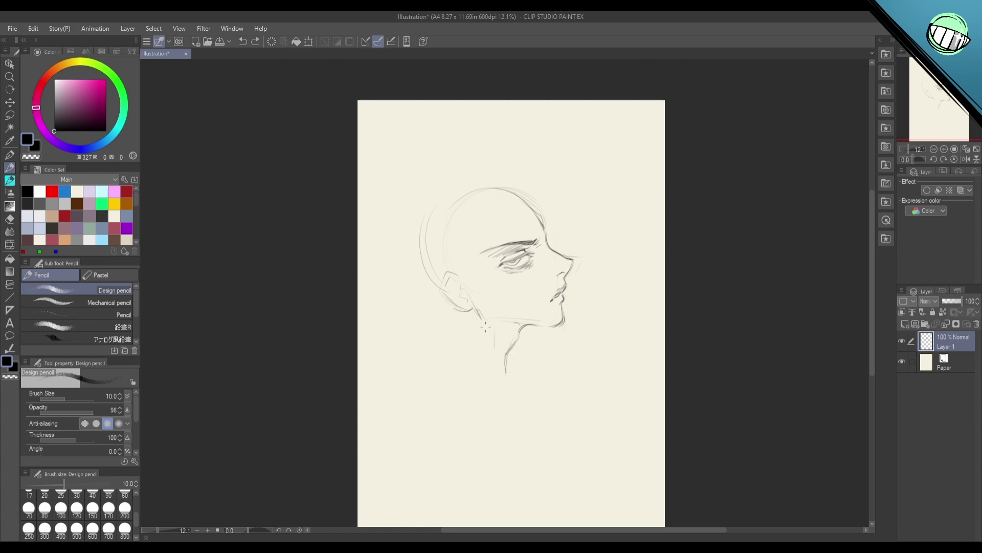
Step: Sketch the neck muscle, the nape and the slope of the upper back and shoulder
drag(488, 324, 513, 402)
drag(449, 313, 425, 362)
key(ctrl+z)
mouse_move(438, 350)
mouse_down()
mouse_move(418, 396)
mouse_move(476, 372)
mouse_up()
mouse_move(414, 345)
mouse_down()
mouse_move(395, 389)
mouse_move(408, 352)
mouse_move(443, 330)
mouse_move(393, 404)
mouse_up()
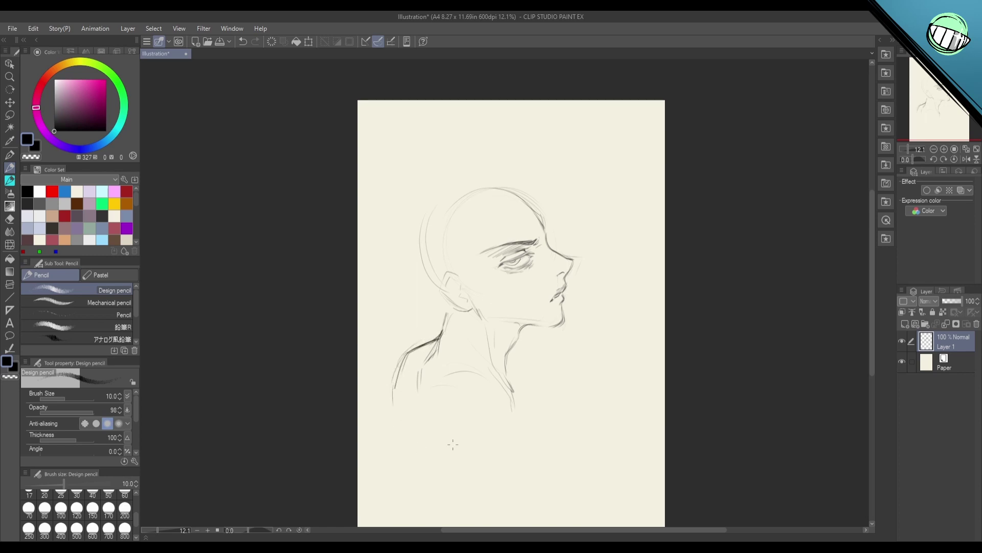
Step: Draw the base of the neck and the rounded front shoulder below it
drag(523, 403, 531, 446)
key(ctrl+z)
key(ctrl+z)
drag(510, 380, 516, 409)
drag(539, 406, 532, 368)
drag(517, 438, 515, 388)
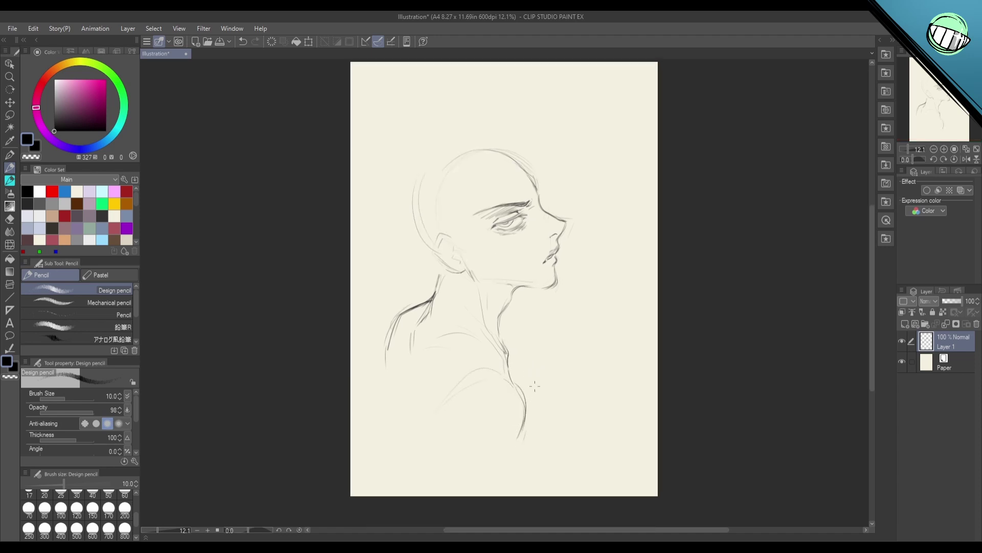
key(ctrl+z)
Step: Draw the inner arm line below the shoulder and extend the outline of the back downward
drag(440, 411, 437, 450)
mouse_move(429, 403)
mouse_down()
mouse_move(434, 445)
mouse_move(438, 407)
mouse_move(436, 449)
mouse_up()
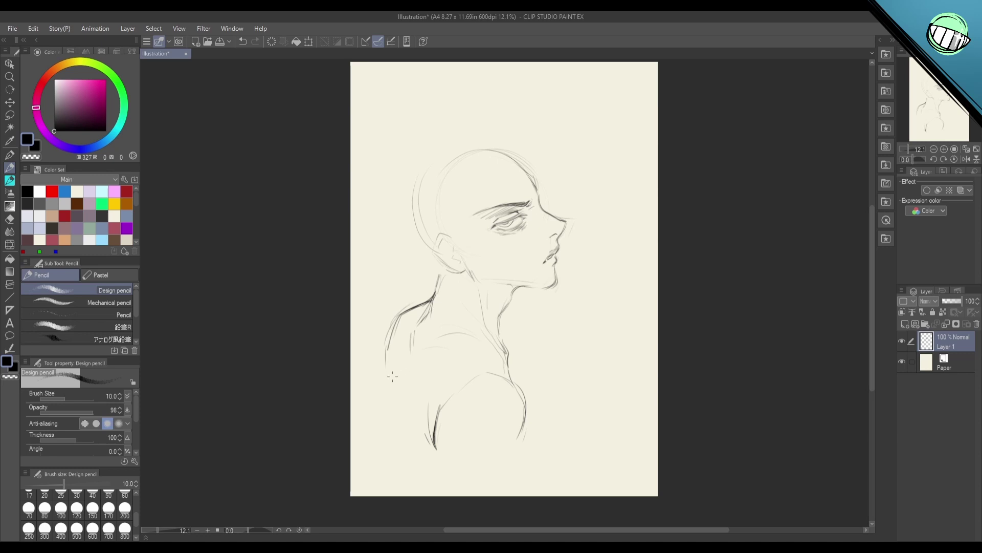
key(ctrl+z)
mouse_move(427, 344)
mouse_down()
mouse_move(404, 336)
mouse_move(378, 419)
mouse_up()
drag(391, 357, 379, 422)
scroll(540, 446, up, 1)
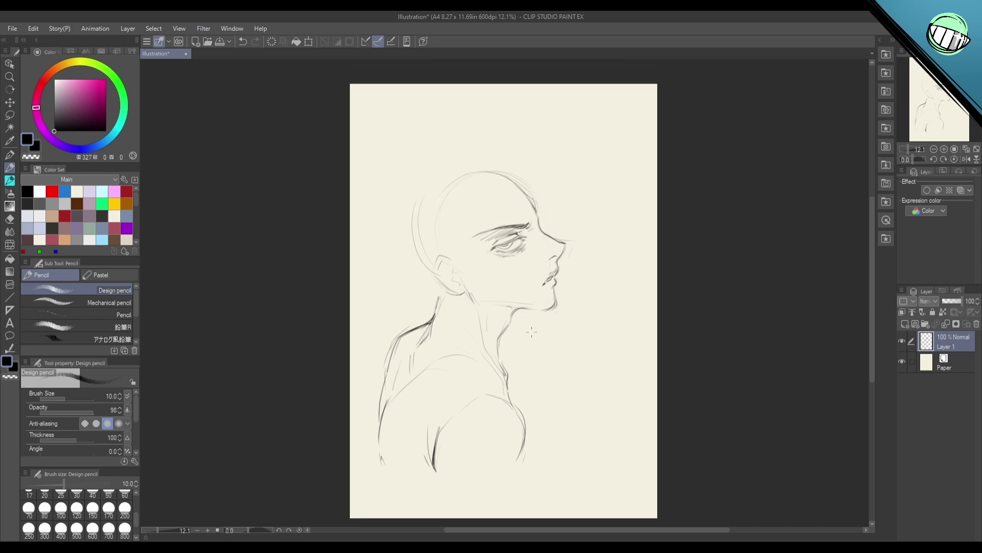
Step: Strengthen the throat line and redraw the mouth as a wide smirk, checking it in a mirrored view
drag(498, 351, 500, 364)
mouse_move(584, 280)
mouse_down()
mouse_move(588, 352)
mouse_move(529, 355)
mouse_up()
key(e)
key(p)
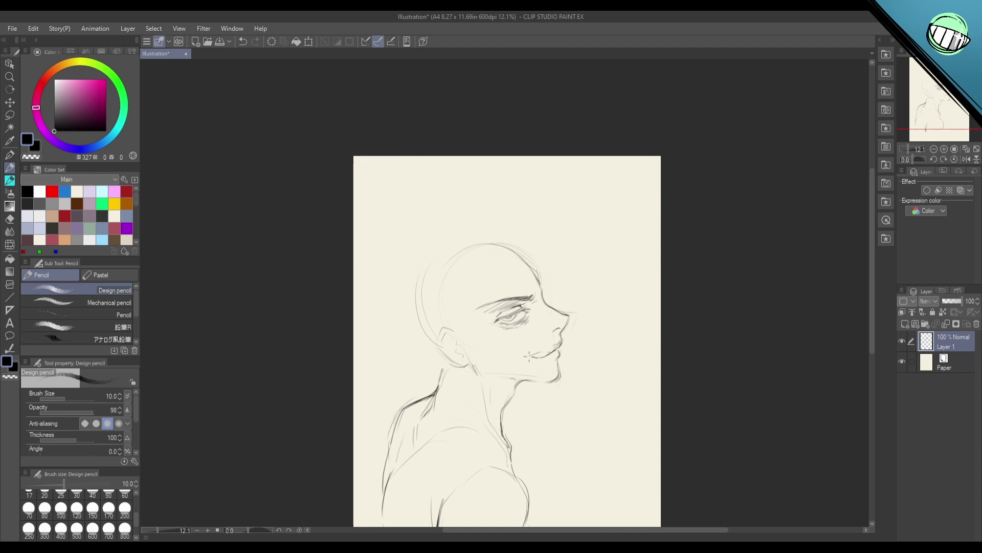
key(h)
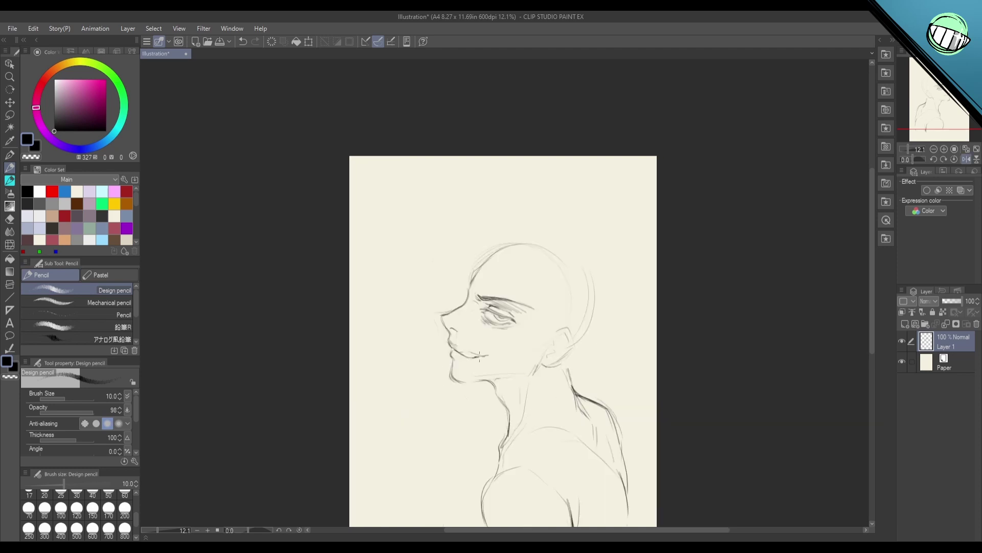
key(h)
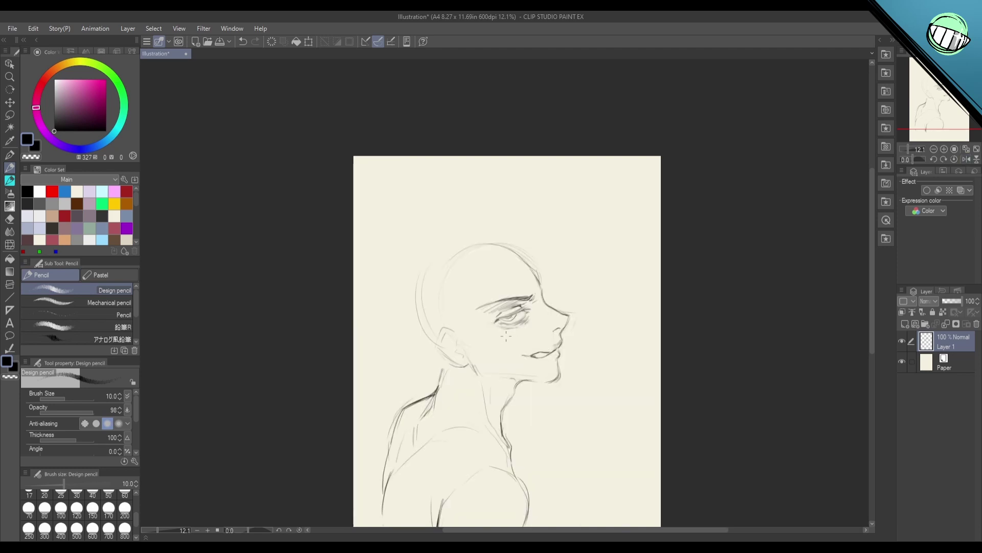
Step: Add teeth inside the smirking mouth and check the face in a mirrored view
drag(532, 355, 546, 352)
key(ctrl+z)
drag(542, 353, 540, 356)
key(h)
key(h)
Step: Lasso the eye and eyebrow, reposition them on the face with a transform, and clear the selection
key(m)
mouse_move(538, 305)
mouse_down()
mouse_move(489, 313)
mouse_move(545, 304)
mouse_up()
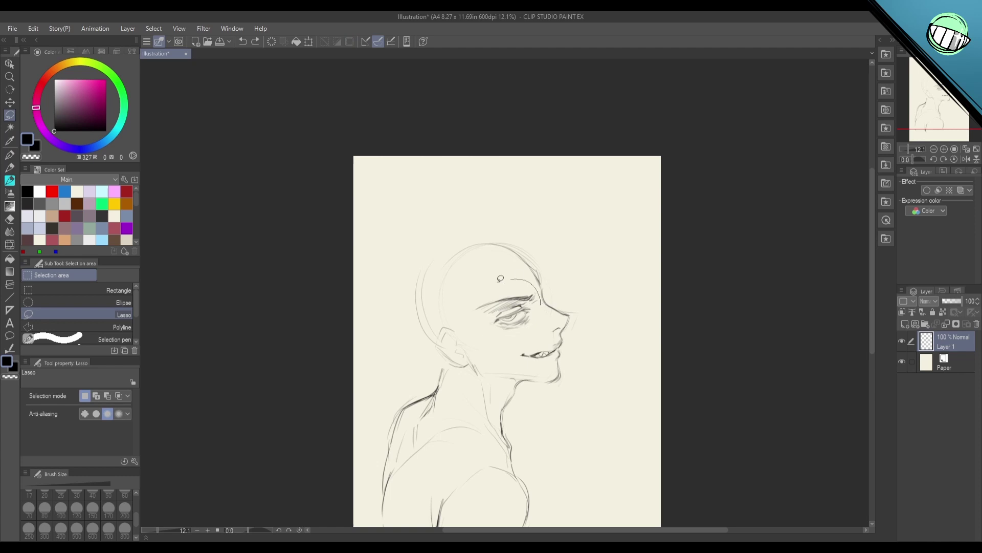
key(ctrl+t)
scroll(563, 291, up, 1)
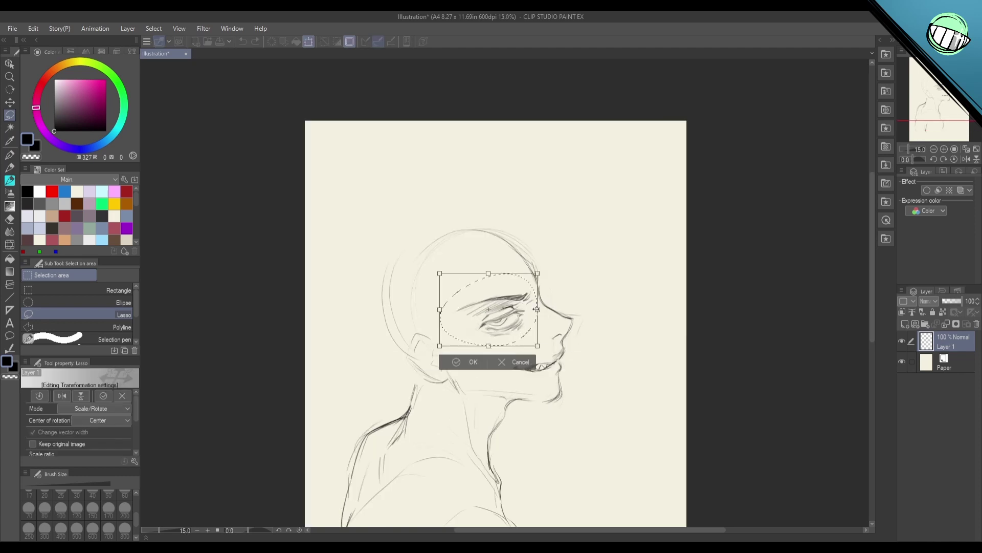
mouse_move(563, 292)
mouse_down()
mouse_move(528, 334)
mouse_move(581, 293)
mouse_move(549, 289)
mouse_up()
key(Return)
key(ctrl+d)
Step: Add light pencil hatching across the nose and around the eye
key(p)
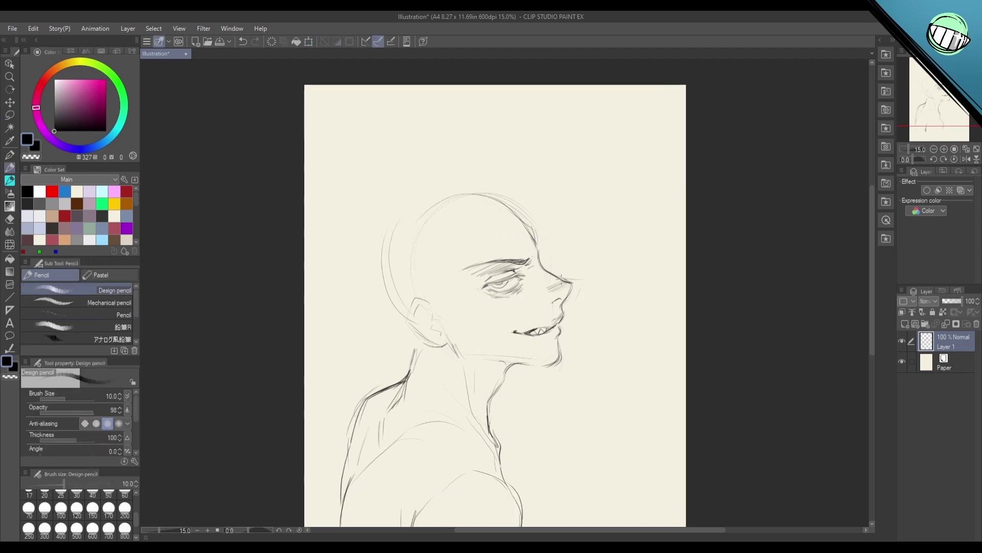
drag(593, 315, 583, 298)
scroll(563, 320, down, 1)
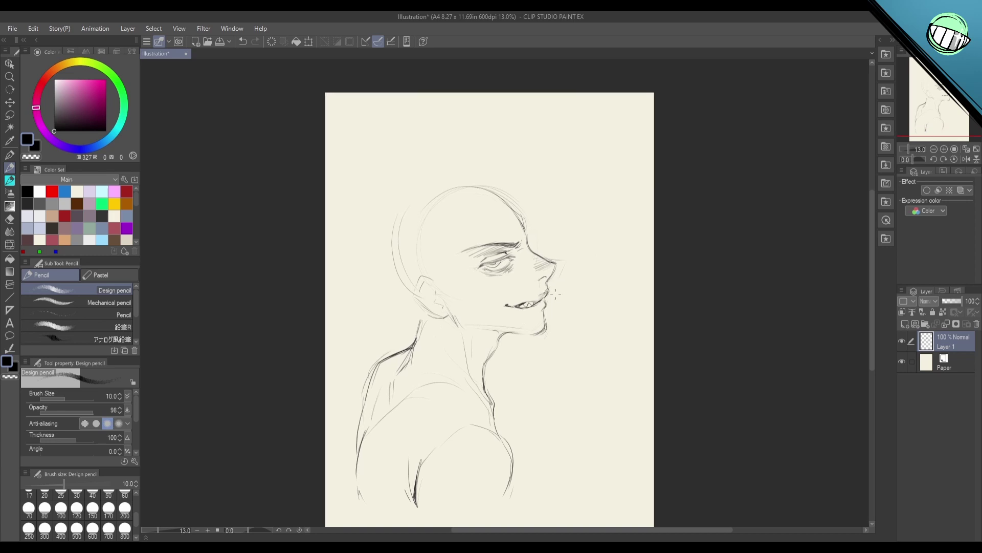
scroll(556, 294, down, 1)
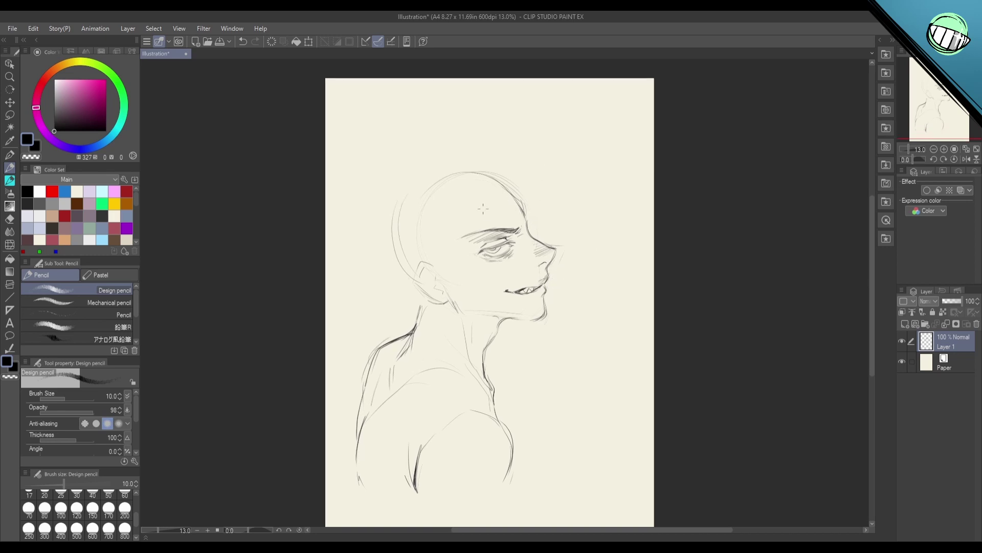
Step: Sketch a sideburn and loose hair strands in front of and around the ear
mouse_move(431, 239)
mouse_down()
mouse_move(424, 277)
mouse_move(460, 296)
mouse_up()
key(ctrl+z)
key(ctrl+z)
mouse_move(431, 263)
mouse_down()
mouse_move(461, 299)
mouse_move(447, 278)
mouse_move(465, 282)
mouse_move(463, 297)
mouse_up()
key(ctrl+z)
key(ctrl+z)
mouse_move(458, 280)
mouse_down()
mouse_move(465, 289)
mouse_move(472, 274)
mouse_move(443, 262)
mouse_up()
drag(447, 219, 449, 239)
drag(592, 281, 612, 283)
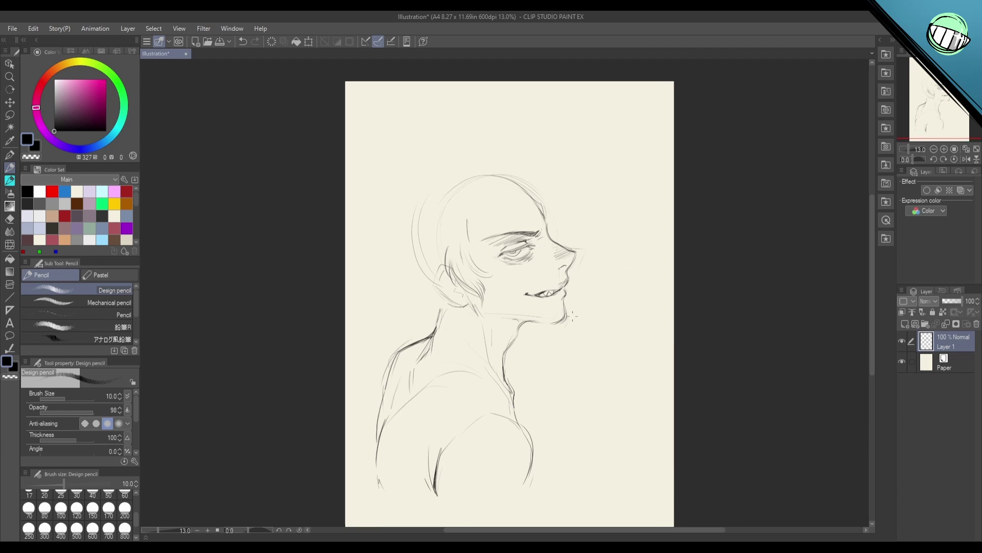
drag(530, 357, 534, 369)
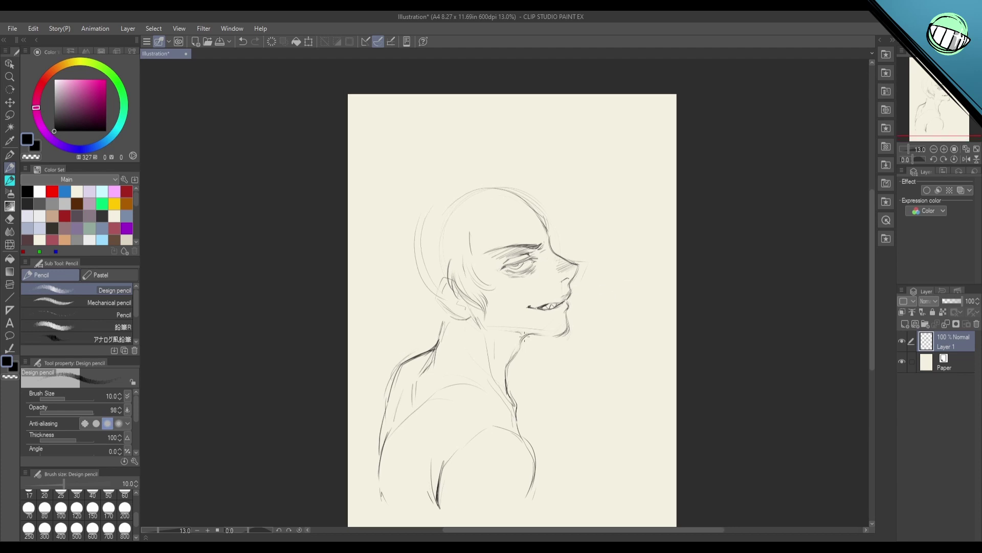
Step: Hatch the shadow beneath the jaw at the throat and strengthen the jawline, working partly in a mirrored view
key(h)
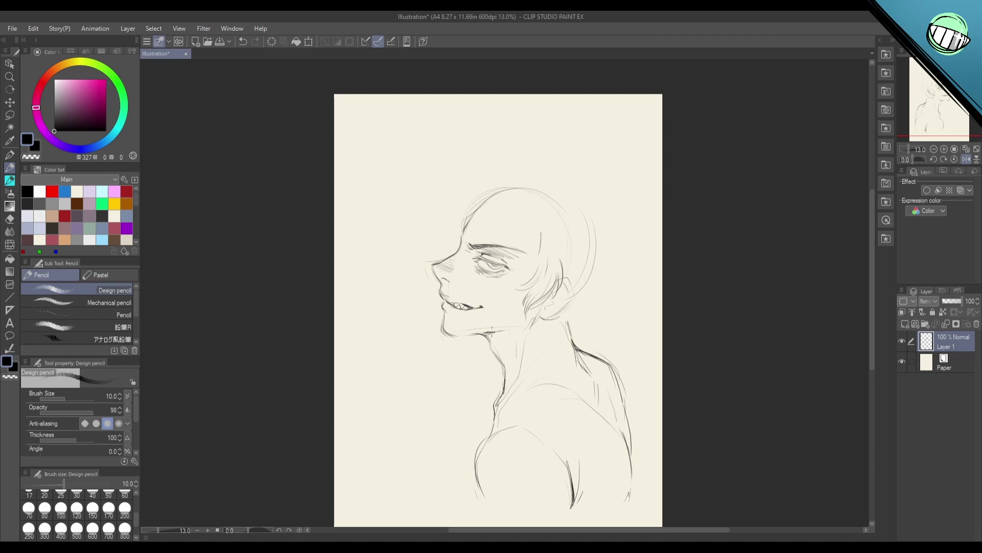
drag(487, 338, 502, 328)
drag(489, 337, 509, 330)
key(h)
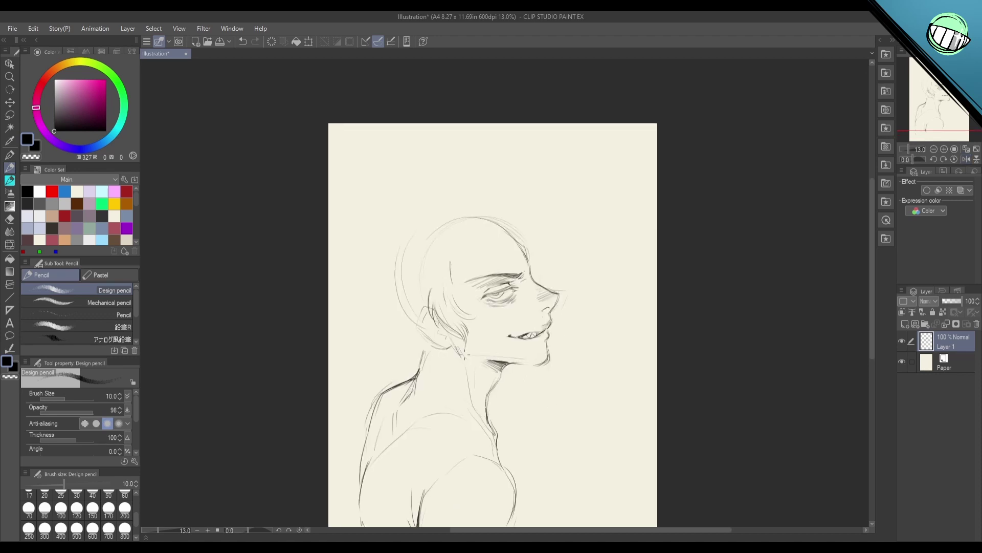
key(h)
drag(533, 362, 553, 351)
key(h)
Step: Erase the rounded chin and redraw it with a more angular corner, checking it in a mirrored view
key(e)
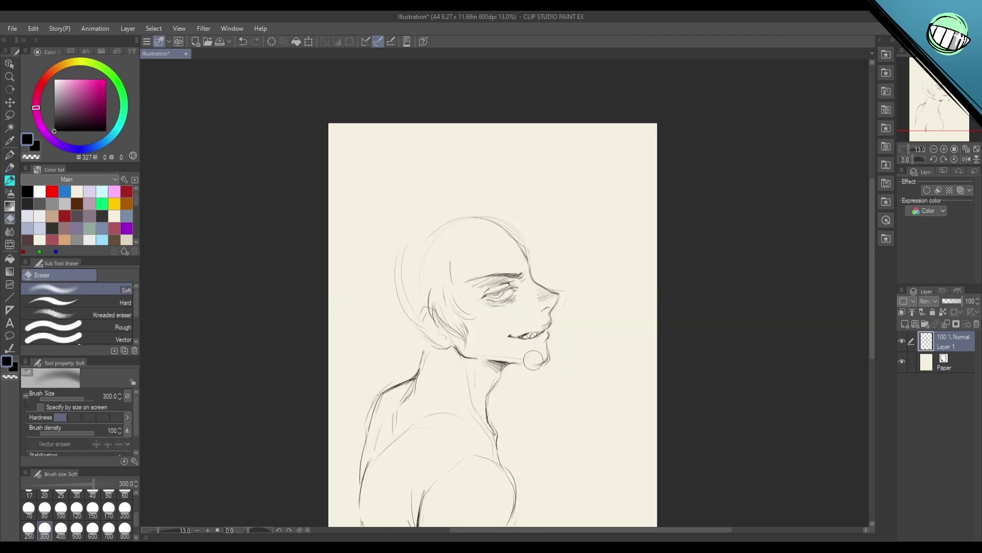
key(p)
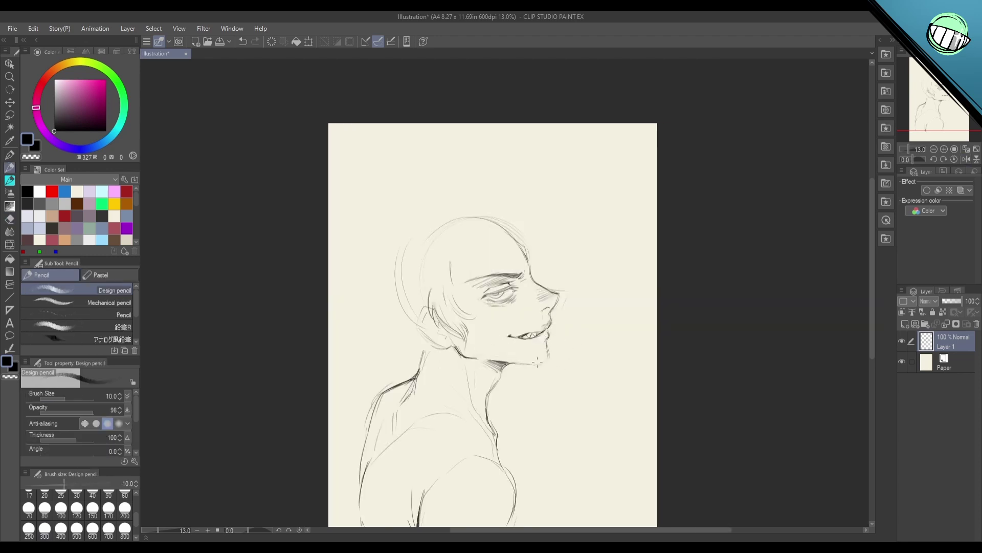
key(h)
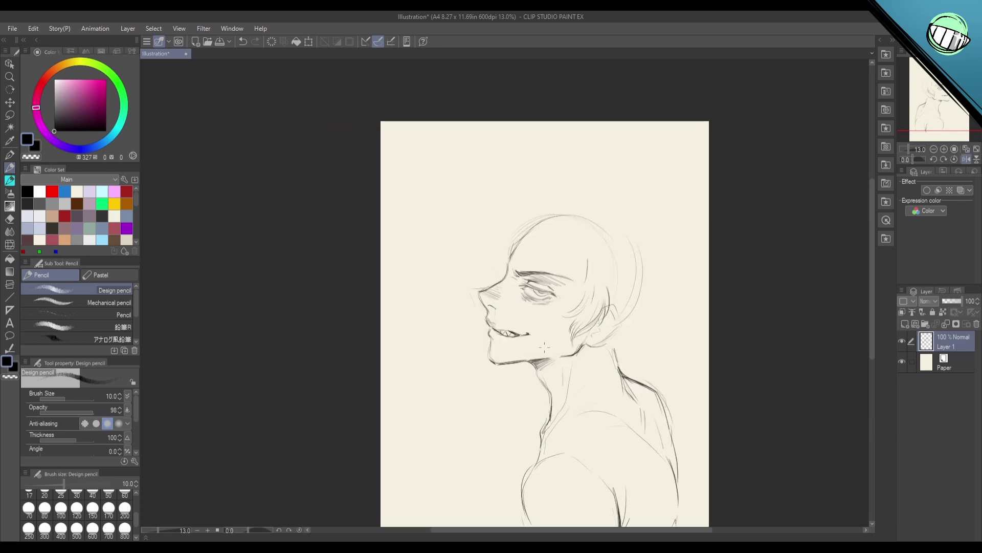
key(h)
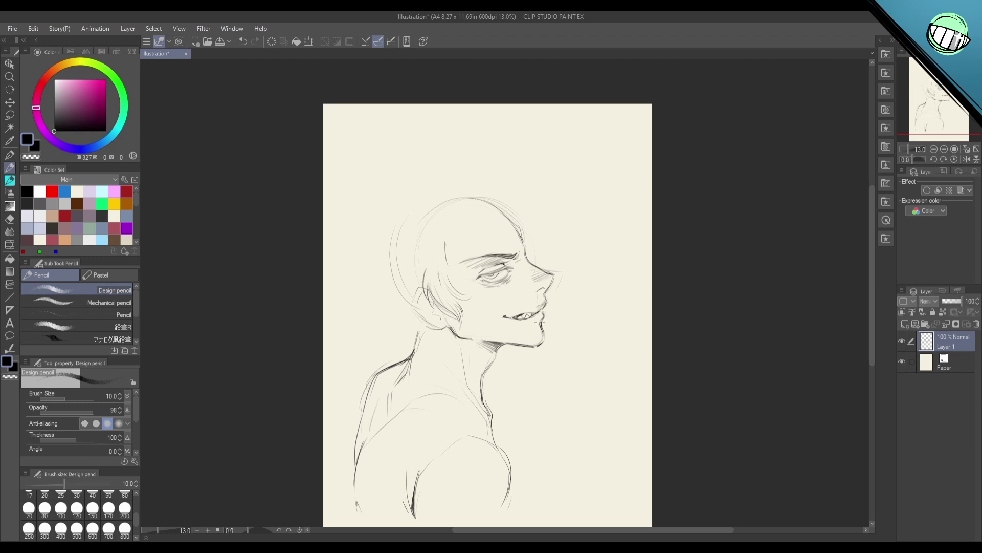
Step: Draw a small round stud on the side of the nose and a short goatee on the chin
mouse_move(540, 319)
mouse_down()
mouse_move(530, 325)
mouse_move(584, 340)
mouse_move(601, 305)
mouse_up()
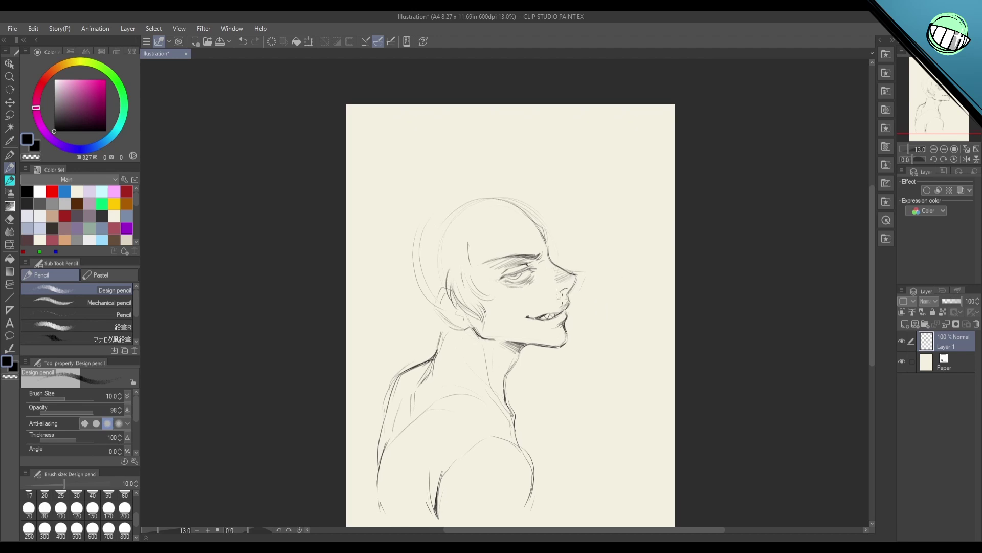
drag(597, 348, 598, 375)
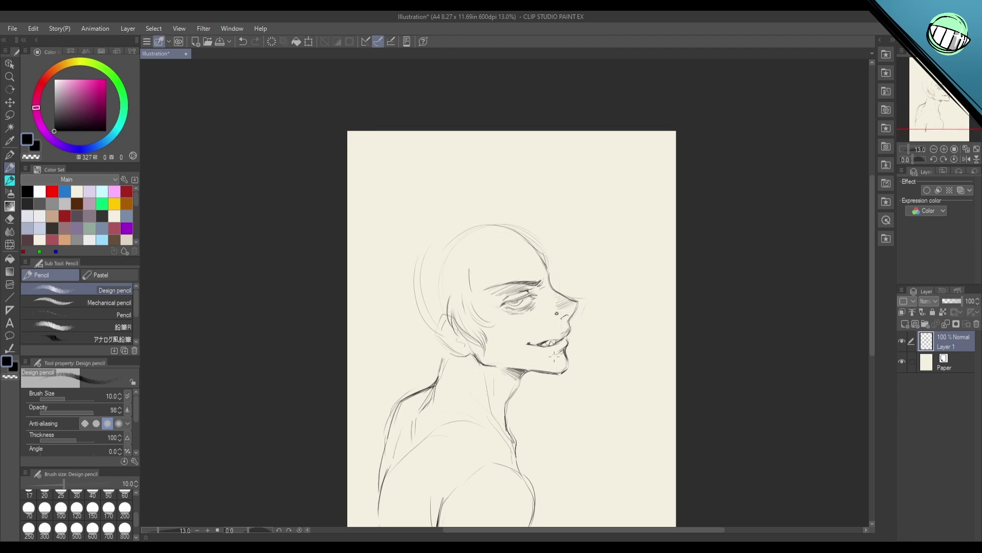
key(ctrl+z)
drag(559, 307, 560, 310)
mouse_move(593, 358)
mouse_down()
mouse_move(586, 344)
mouse_move(556, 359)
mouse_move(608, 399)
mouse_move(613, 306)
mouse_move(580, 400)
mouse_up()
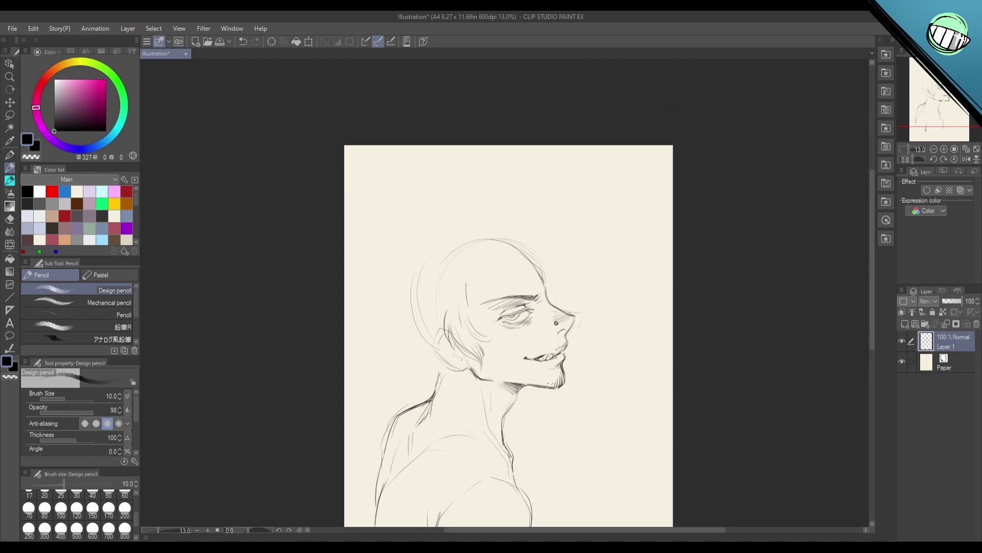
Step: Shade the upper lip and mouth corner, and add short pencil strokes along the neck muscle
drag(556, 348, 551, 353)
drag(554, 346, 547, 353)
drag(607, 327, 607, 312)
drag(568, 400, 564, 430)
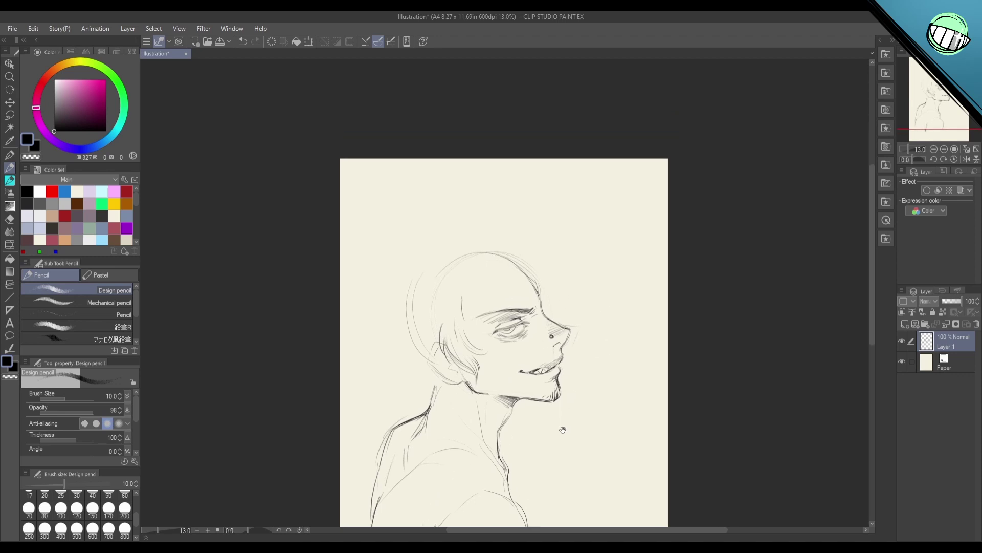
mouse_move(536, 355)
mouse_down()
mouse_move(599, 309)
mouse_move(586, 291)
mouse_up()
key(ctrl+z)
key(ctrl+z)
key(ctrl+z)
drag(523, 373, 520, 381)
drag(587, 358, 563, 349)
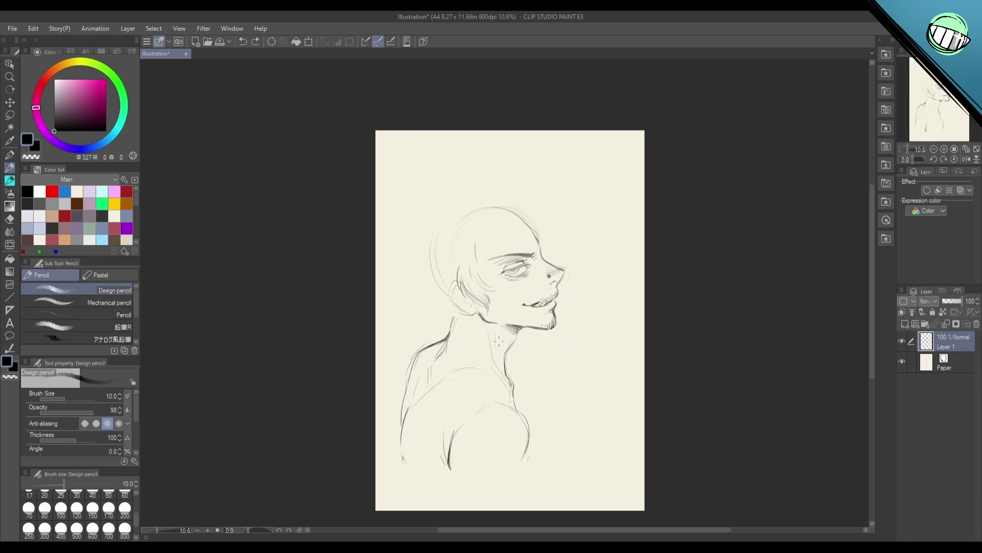
drag(493, 339, 491, 345)
scroll(531, 377, up, 1)
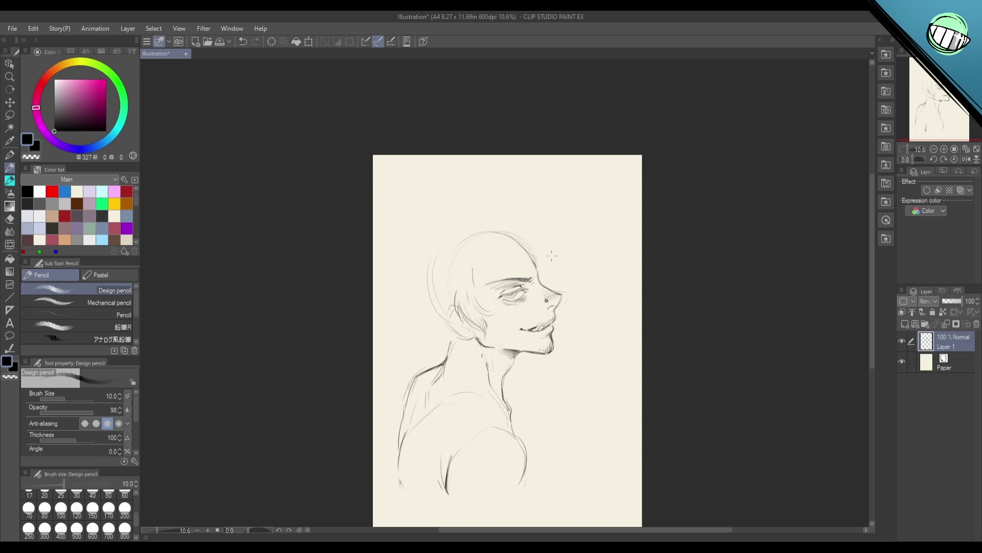
mouse_move(460, 220)
mouse_down()
mouse_move(483, 202)
mouse_move(526, 191)
mouse_up()
drag(582, 221, 577, 247)
scroll(568, 281, down, 1)
key(ctrl+z)
key(ctrl+z)
key(ctrl+z)
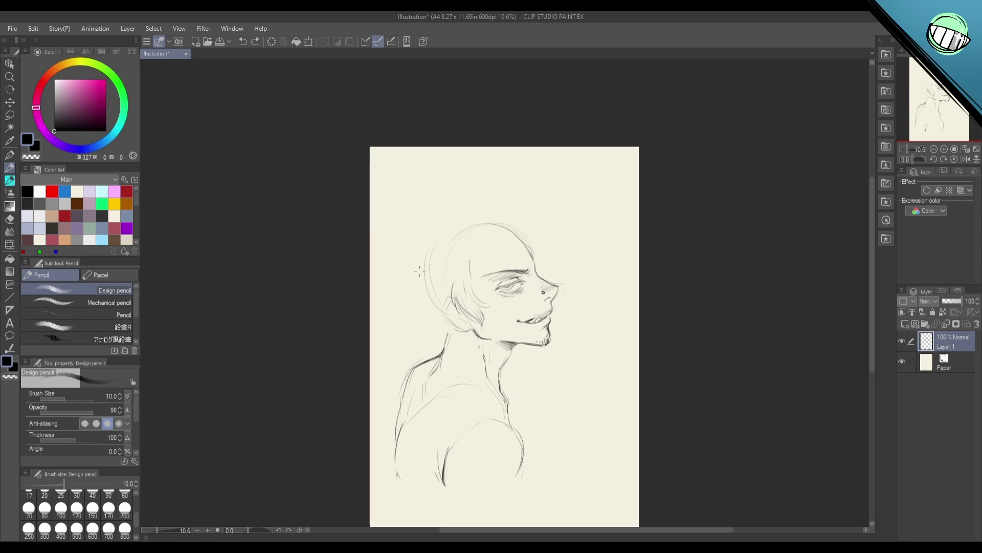
Step: Redraw the forehead and back of the skull with a firmer contour, checking the shape in a mirrored view
mouse_move(420, 277)
mouse_down()
mouse_move(435, 328)
mouse_move(459, 334)
mouse_move(429, 279)
mouse_move(438, 247)
mouse_move(507, 225)
mouse_move(484, 242)
mouse_move(479, 263)
mouse_move(496, 229)
mouse_move(539, 223)
mouse_up()
key(ctrl+z)
key(ctrl+z)
key(h)
key(e)
key(p)
key(ctrl+z)
key(ctrl+z)
key(h)
drag(459, 225, 427, 280)
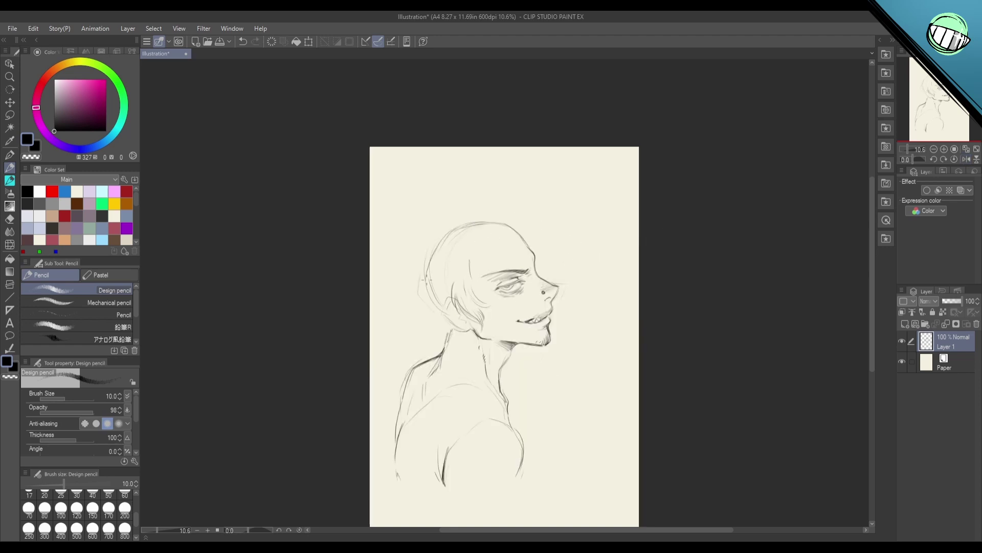
mouse_move(437, 246)
mouse_down()
mouse_move(427, 279)
mouse_move(438, 308)
mouse_up()
key(ctrl+z)
Step: Fade the skull outline over the top of the head with the soft eraser
drag(581, 368, 585, 399)
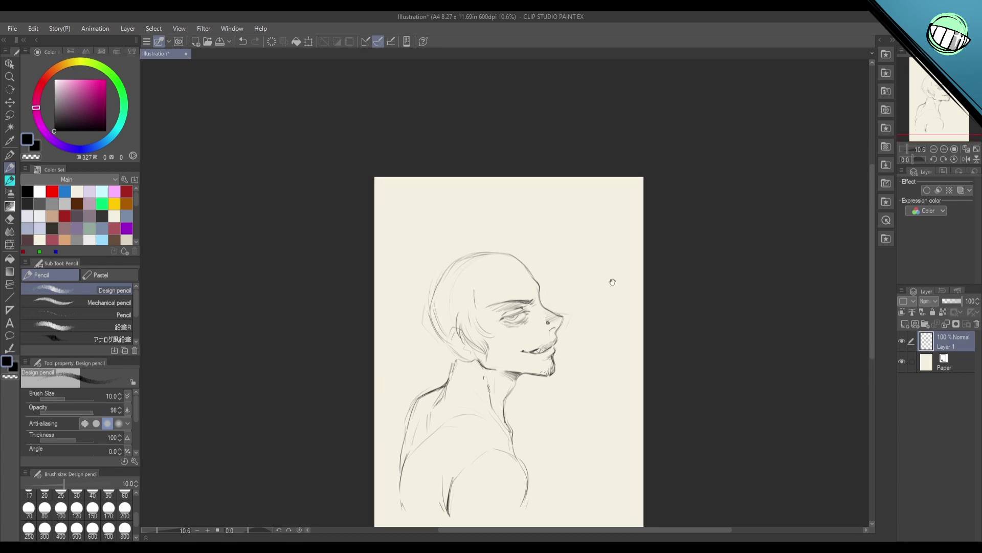
drag(613, 282, 609, 246)
key(e)
mouse_move(432, 262)
mouse_down()
mouse_move(435, 241)
mouse_move(513, 221)
mouse_up()
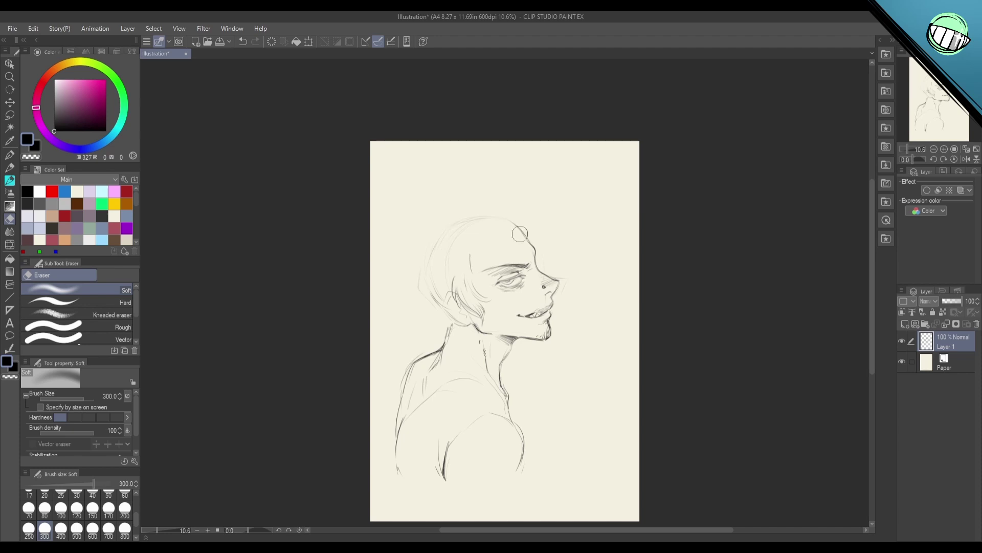
Step: Draw the cap's lower edge across the forehead, extending it into a front brim and a pointed rear flap
key(p)
drag(443, 300, 503, 253)
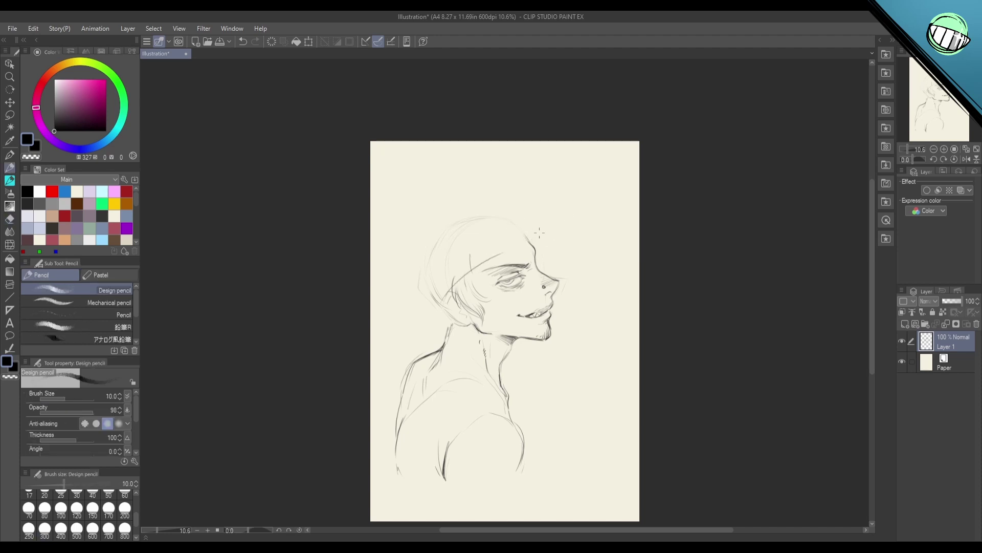
key(ctrl+z)
mouse_move(475, 284)
mouse_down()
mouse_move(543, 236)
mouse_move(555, 242)
mouse_up()
drag(398, 303, 411, 299)
drag(541, 375, 528, 392)
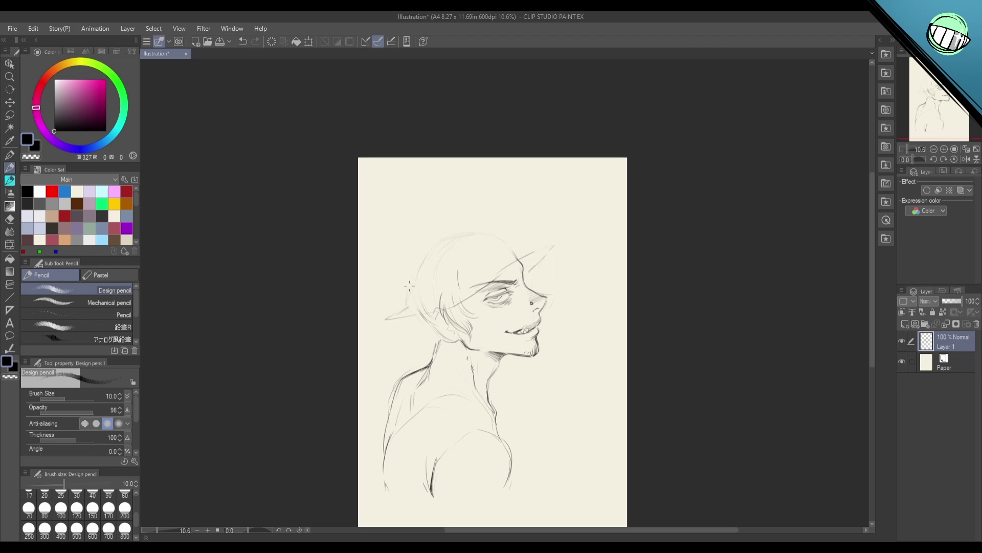
Step: Sketch the cap's crown over the skull and the upper edge of the brim, checking the shape in a mirrored view
drag(409, 297, 409, 267)
mouse_move(405, 301)
mouse_down()
mouse_move(386, 317)
mouse_move(406, 262)
mouse_up()
mouse_move(471, 224)
mouse_down()
mouse_move(512, 227)
mouse_move(503, 238)
mouse_move(449, 239)
mouse_up()
key(h)
key(ctrl+z)
key(h)
key(ctrl+z)
mouse_move(509, 238)
mouse_down()
mouse_move(568, 235)
mouse_move(533, 270)
mouse_move(550, 236)
mouse_move(573, 236)
mouse_move(532, 277)
mouse_up()
key(ctrl+z)
key(ctrl+z)
Step: Erase the forehead lines inside the brim and redraw the cap's crown taller and rounder, checking it in a mirrored view
key(e)
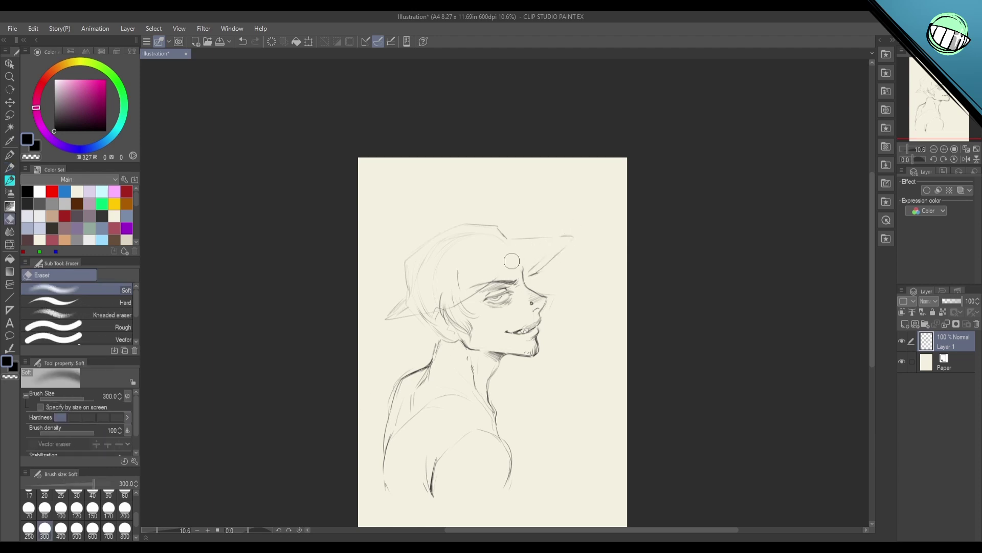
key(p)
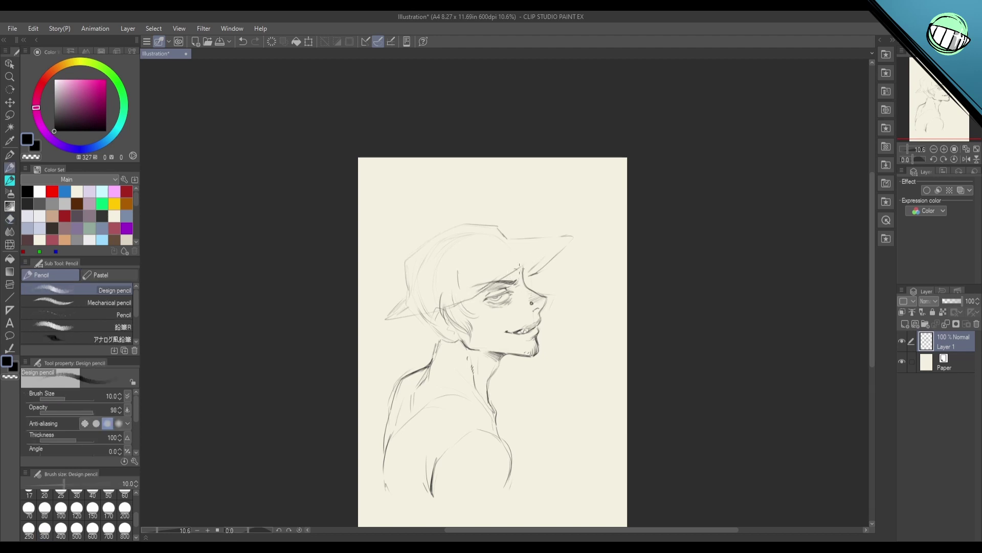
mouse_move(411, 316)
mouse_down()
mouse_move(385, 320)
mouse_move(411, 300)
mouse_move(403, 254)
mouse_up()
mouse_move(511, 241)
mouse_down()
mouse_move(477, 220)
mouse_move(426, 232)
mouse_move(398, 256)
mouse_up()
key(e)
mouse_move(492, 223)
mouse_down()
mouse_move(511, 237)
mouse_move(453, 223)
mouse_up()
key(p)
key(h)
drag(620, 388, 595, 381)
key(h)
Step: Draw a loose strap hanging from beside the ear down past the neck to the upper chest
drag(459, 331, 518, 422)
key(ctrl+z)
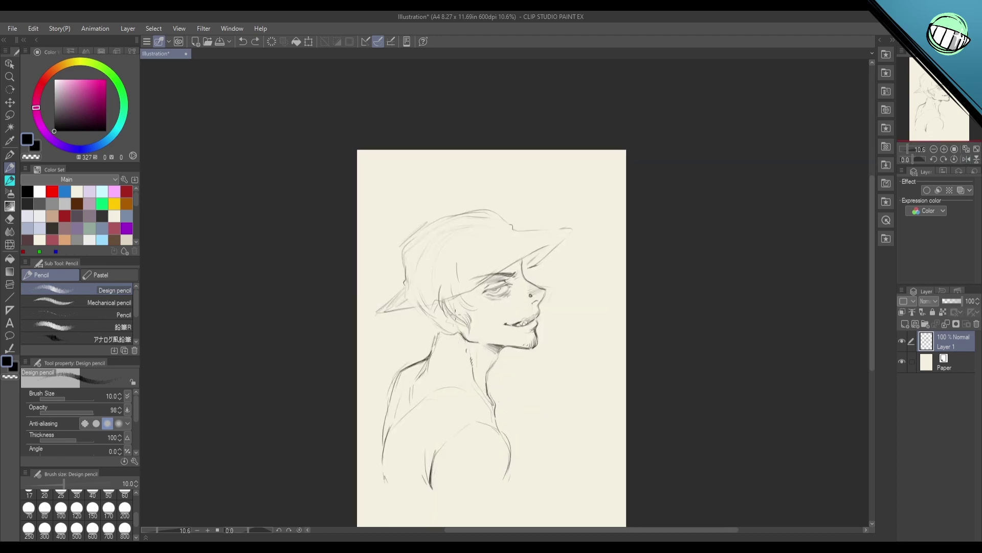
drag(455, 317, 495, 416)
drag(453, 316, 506, 425)
drag(503, 367, 506, 409)
key(ctrl+z)
key(ctrl+z)
scroll(514, 363, up, 2)
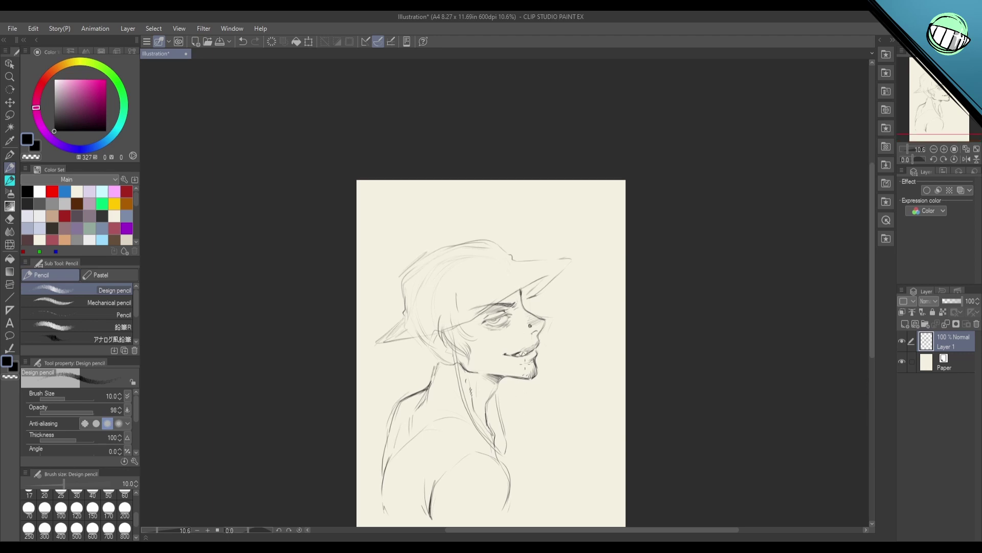
Step: Hatch the shadow beneath the cap's brim over the forehead and eyebrow
mouse_move(567, 331)
mouse_down()
mouse_move(579, 355)
mouse_move(588, 318)
mouse_up()
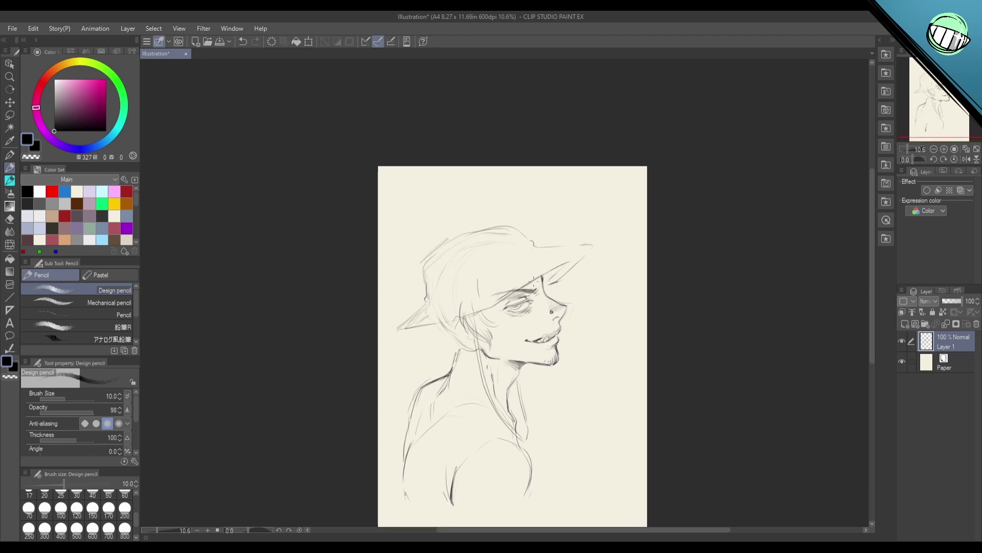
drag(540, 277, 525, 290)
key(ctrl+z)
key(ctrl+z)
Step: Lasso the chin and lower jaw, adjust them with a transform, and return to the pencil
drag(601, 326, 622, 326)
mouse_move(608, 369)
mouse_down()
mouse_move(505, 345)
mouse_move(499, 356)
mouse_move(568, 358)
mouse_move(546, 361)
mouse_move(555, 360)
mouse_up()
key(m)
click(570, 394)
key(ctrl+z)
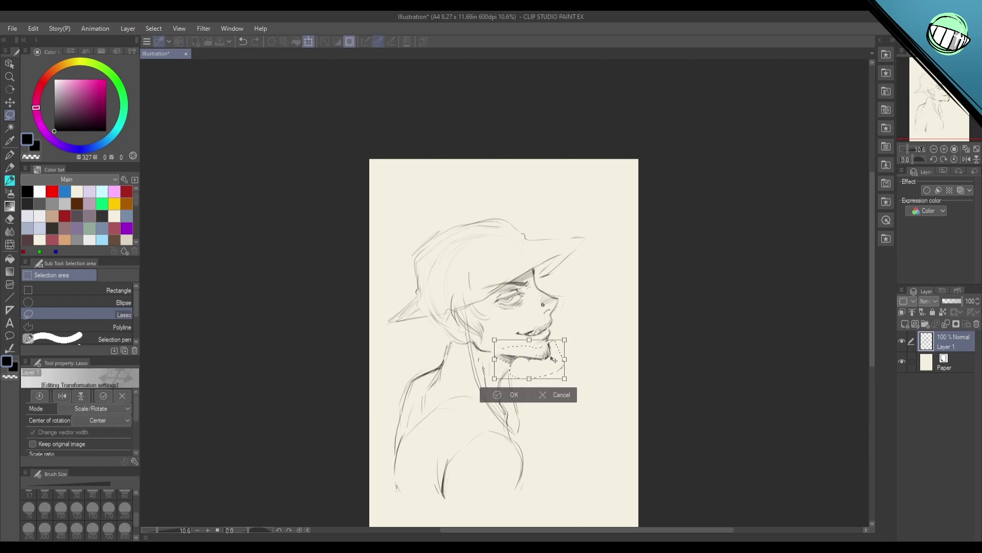
click(514, 394)
key(p)
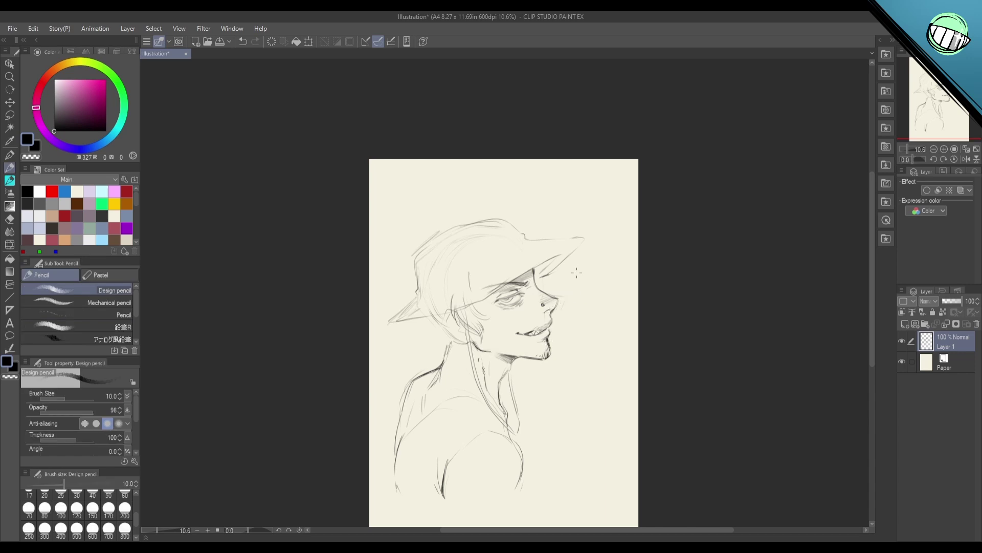
Step: Check the proportions of the capped figure in a mirrored view
key(h)
drag(550, 457, 555, 465)
key(ctrl+z)
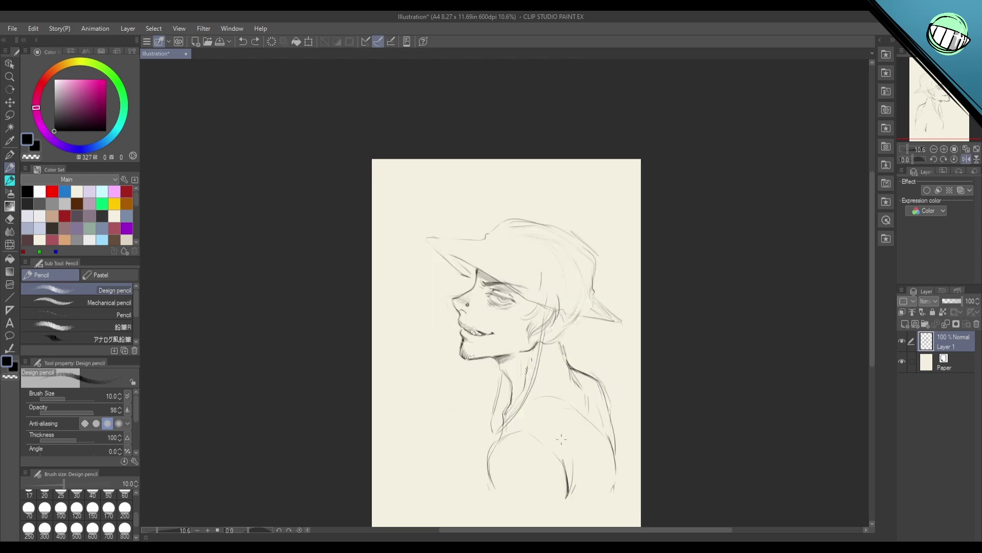
drag(552, 402, 529, 378)
key(h)
Step: Draw a dark iris and pupil in the eye and thicken the upper eyelid
key(p)
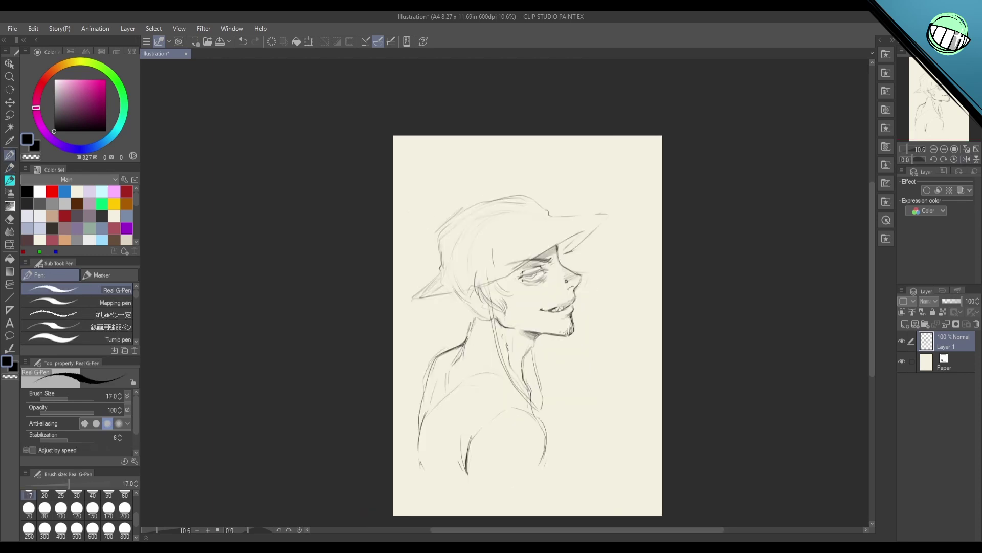
scroll(540, 270, up, 3)
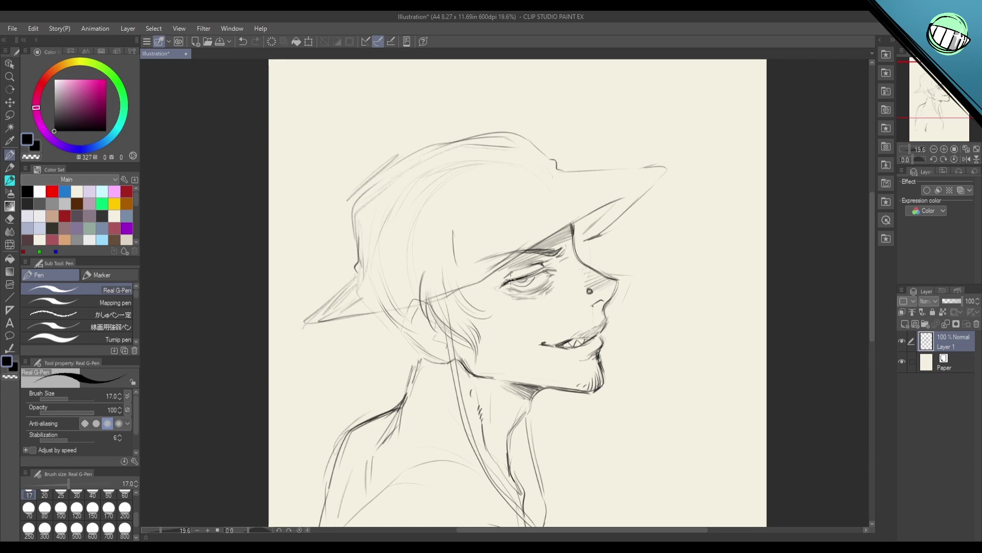
mouse_move(510, 280)
mouse_down()
mouse_move(554, 265)
mouse_move(533, 276)
mouse_up()
key(ctrl+z)
key(ctrl+z)
mouse_move(521, 280)
mouse_down()
mouse_move(537, 279)
mouse_move(526, 276)
mouse_move(536, 329)
mouse_move(524, 338)
mouse_move(535, 337)
mouse_up()
key(ctrl+z)
key(p)
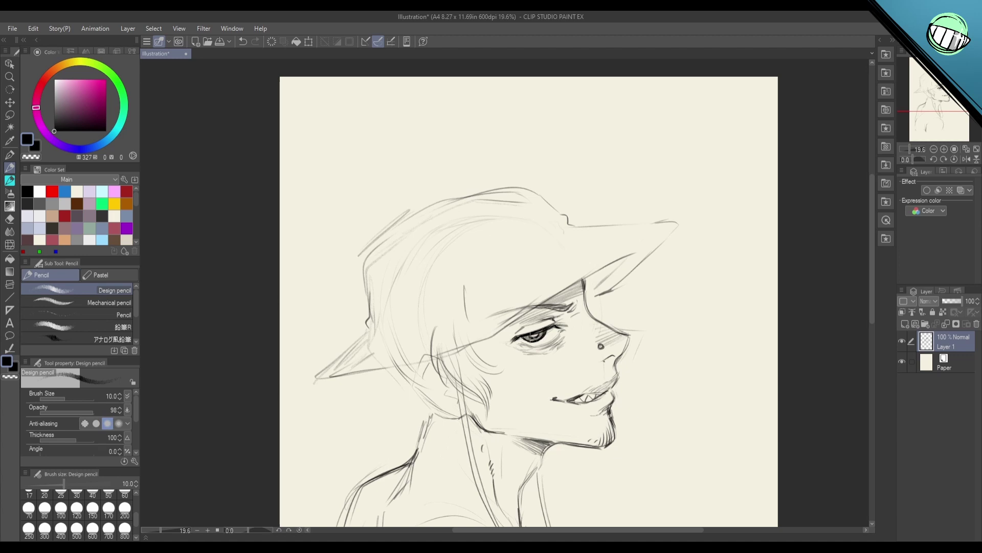
Step: Refine the eyelids and deepen the shading around the eye, checking the face in a mirrored view
drag(599, 358, 610, 313)
mouse_move(529, 301)
mouse_down()
mouse_move(574, 289)
mouse_move(553, 304)
mouse_up()
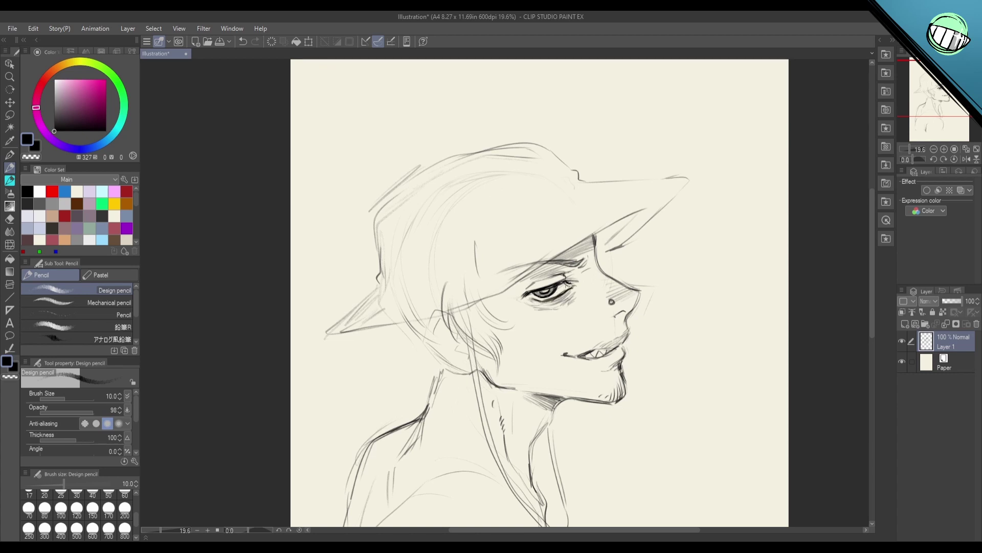
key(e)
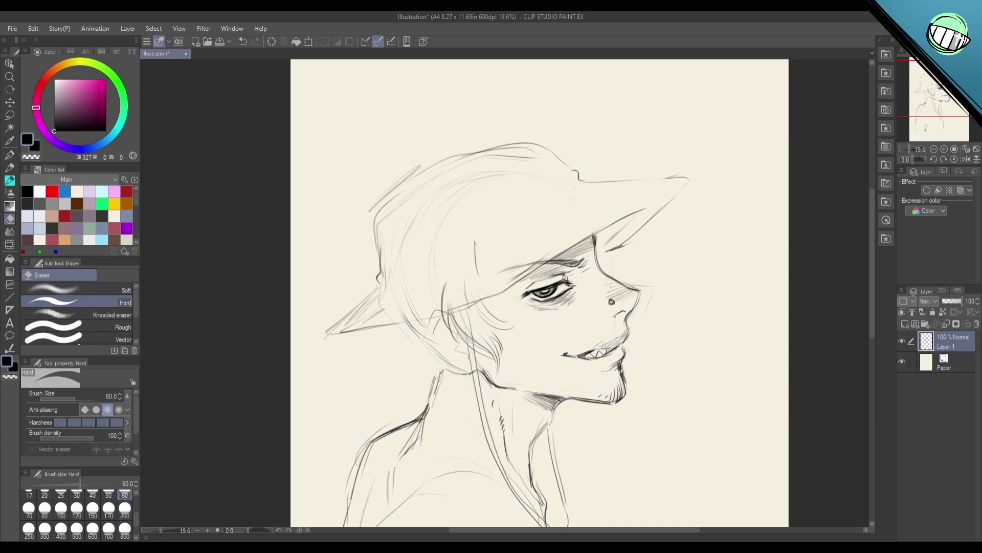
key(p)
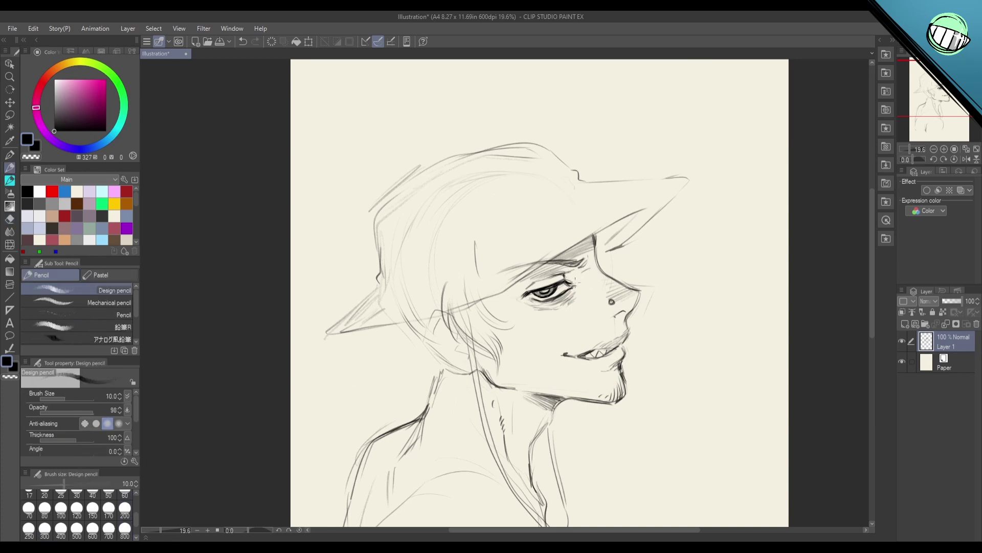
key(ctrl+z)
drag(561, 272, 535, 280)
key(h)
drag(550, 457, 592, 434)
key(h)
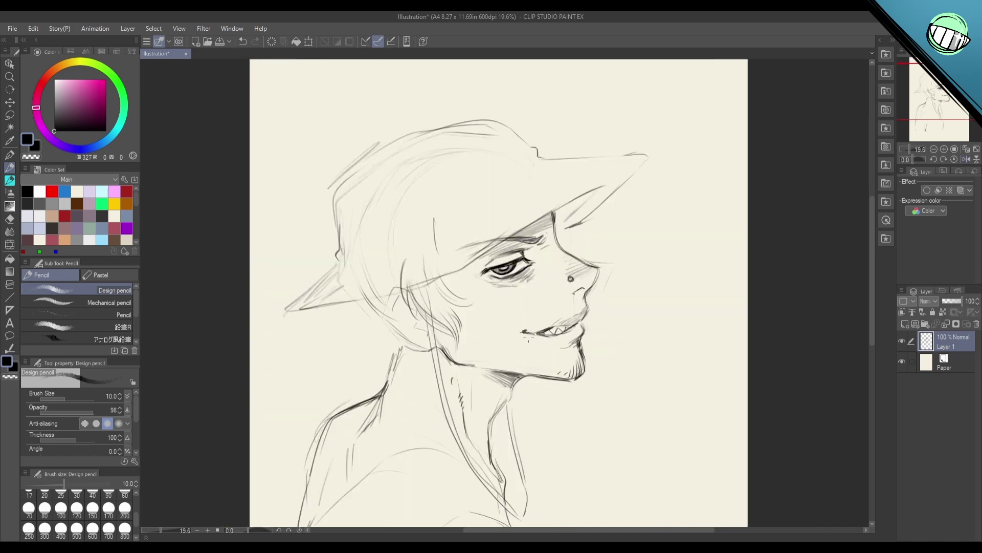
Step: Hatch the shadow beneath the hat brim at the temple and darken the inner end of the eyebrow
drag(481, 266, 453, 284)
drag(474, 275, 446, 282)
mouse_move(455, 275)
mouse_down()
mouse_move(439, 282)
mouse_move(462, 285)
mouse_up()
mouse_move(548, 234)
mouse_down()
mouse_move(527, 250)
mouse_move(534, 241)
mouse_up()
mouse_move(551, 230)
mouse_down()
mouse_move(528, 245)
mouse_move(535, 236)
mouse_up()
drag(579, 287, 569, 342)
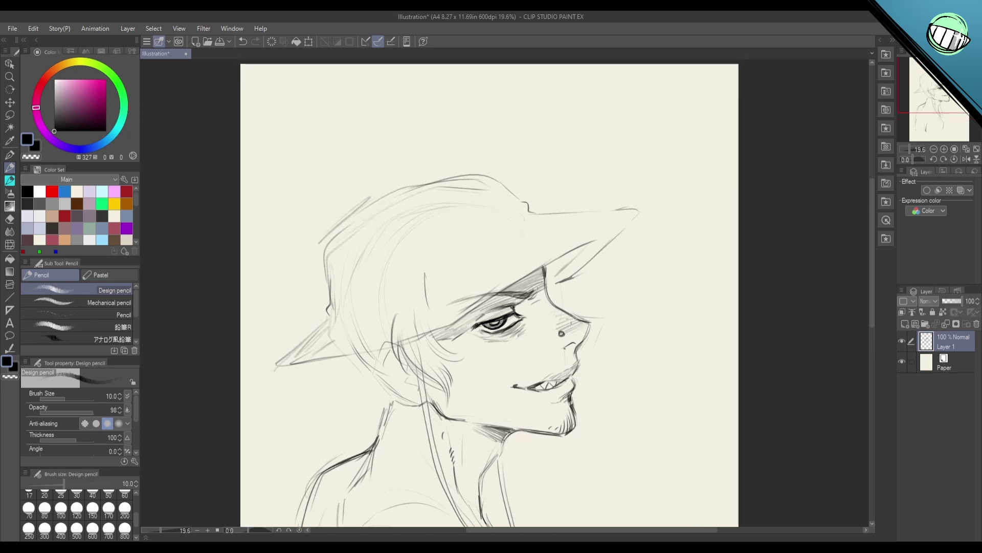
Step: Erase the nose stud and redraw the nose bridge below the brim, checking the profile in a mirrored view
key(e)
key(p)
drag(585, 340, 613, 332)
drag(574, 281, 581, 294)
key(ctrl+z)
key(e)
key(p)
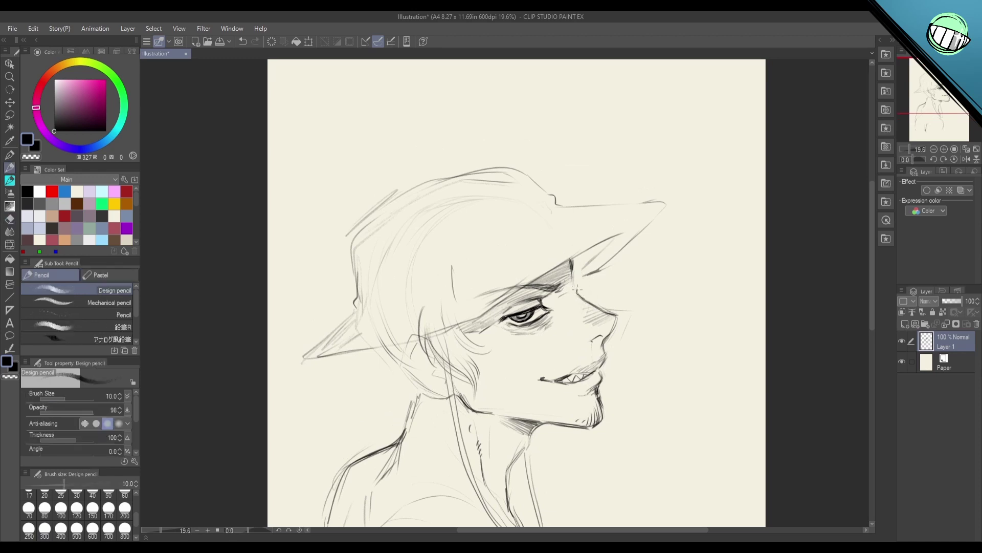
key(h)
drag(607, 344, 694, 289)
key(ctrl+z)
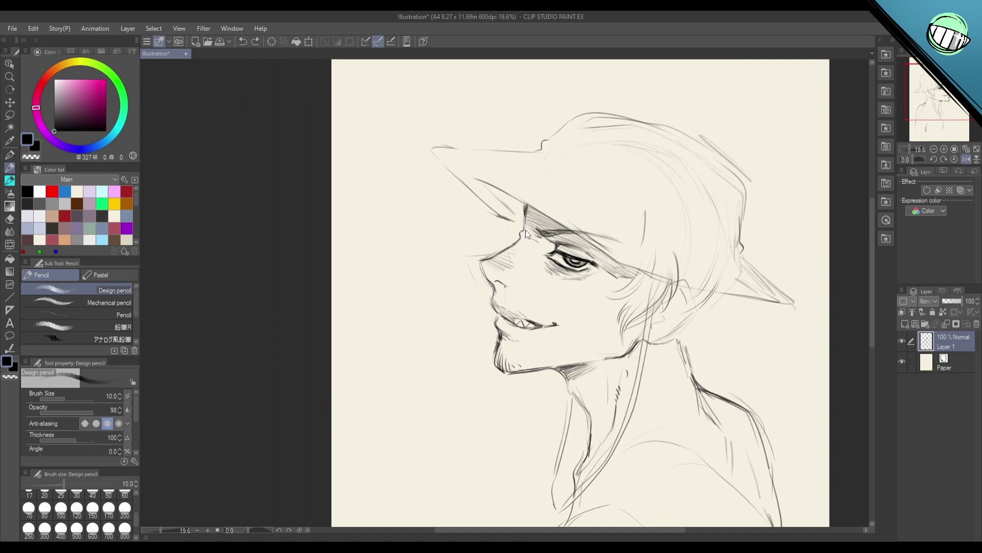
key(h)
key(e)
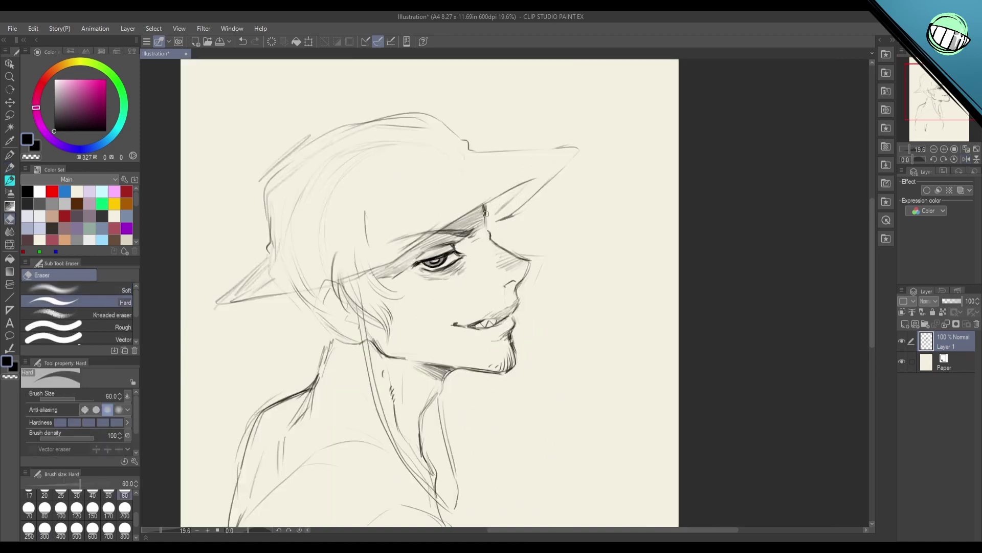
Step: Draw the first fringe strands falling from under the brim between the eye and the nose bridge
key(p)
drag(469, 209, 498, 307)
mouse_move(508, 271)
mouse_down()
mouse_move(498, 309)
mouse_move(508, 259)
mouse_move(511, 266)
mouse_up()
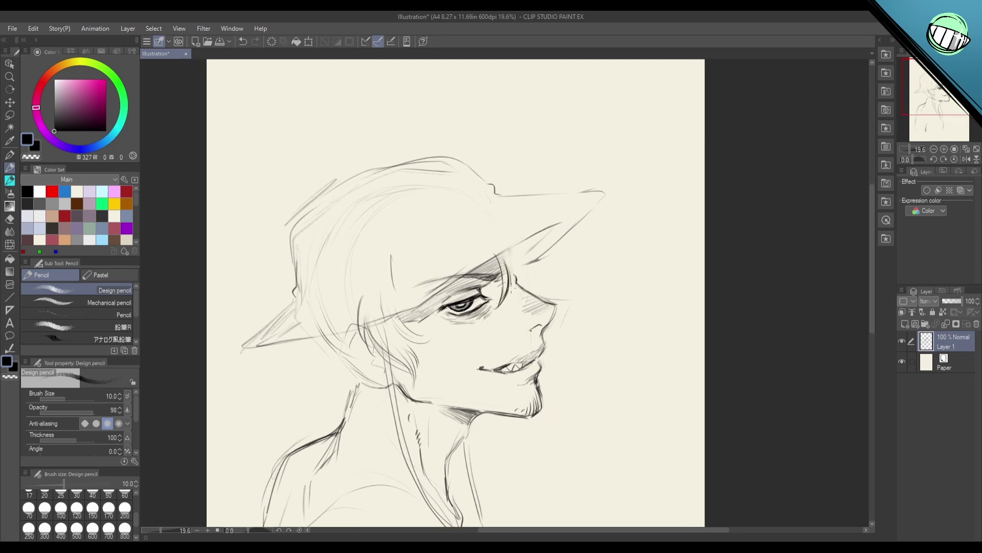
mouse_move(512, 301)
mouse_down()
mouse_move(510, 253)
mouse_move(489, 275)
mouse_up()
key(h)
key(h)
drag(533, 238, 556, 259)
key(h)
key(ctrl+z)
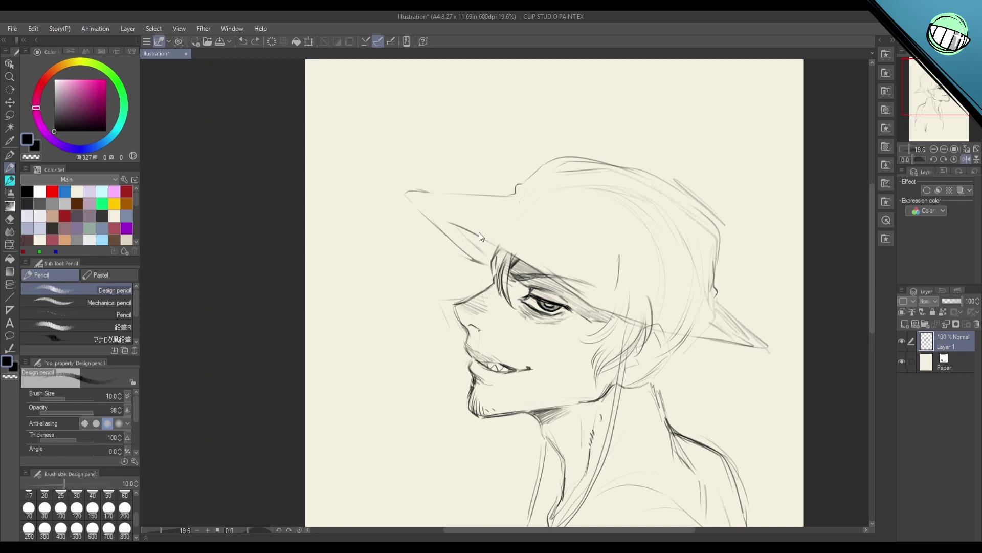
Step: Add curved fringe strands in front of the nose bridge and fill in between them, working partly in a mirrored view
mouse_move(476, 235)
mouse_down()
mouse_move(435, 249)
mouse_move(483, 235)
mouse_move(448, 295)
mouse_move(445, 268)
mouse_move(441, 298)
mouse_up()
drag(473, 254, 441, 290)
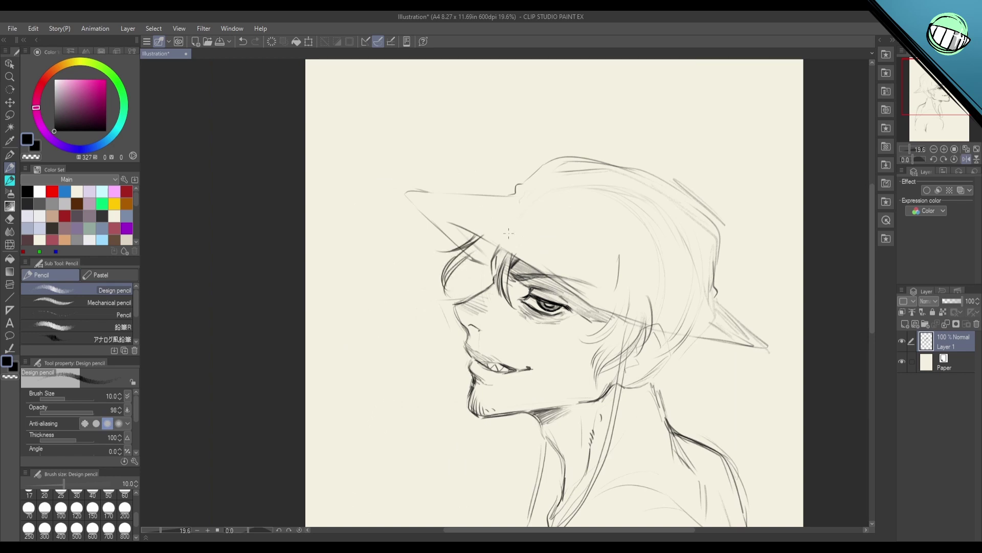
key(h)
scroll(566, 263, down, 2)
drag(541, 263, 551, 300)
mouse_move(534, 264)
mouse_down()
mouse_move(544, 296)
mouse_move(532, 275)
mouse_move(536, 292)
mouse_up()
key(ctrl+z)
key(ctrl+z)
mouse_move(528, 259)
mouse_down()
mouse_move(538, 296)
mouse_move(537, 278)
mouse_up()
drag(522, 254, 534, 288)
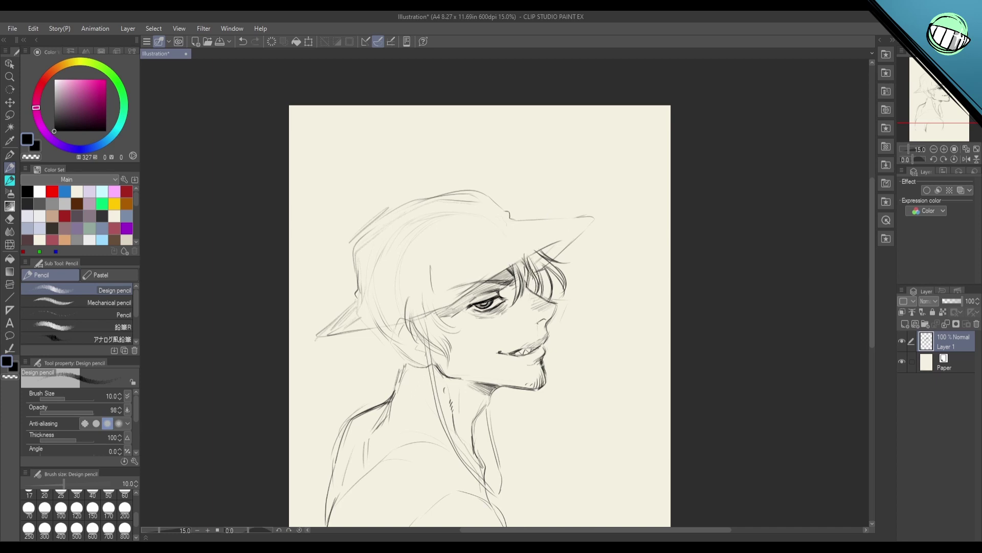
Step: Extend the fringe with more strands over the forehead and refine the contour beside the nose tip
drag(596, 328, 606, 294)
mouse_move(551, 394)
mouse_down()
mouse_move(570, 371)
mouse_move(559, 384)
mouse_up()
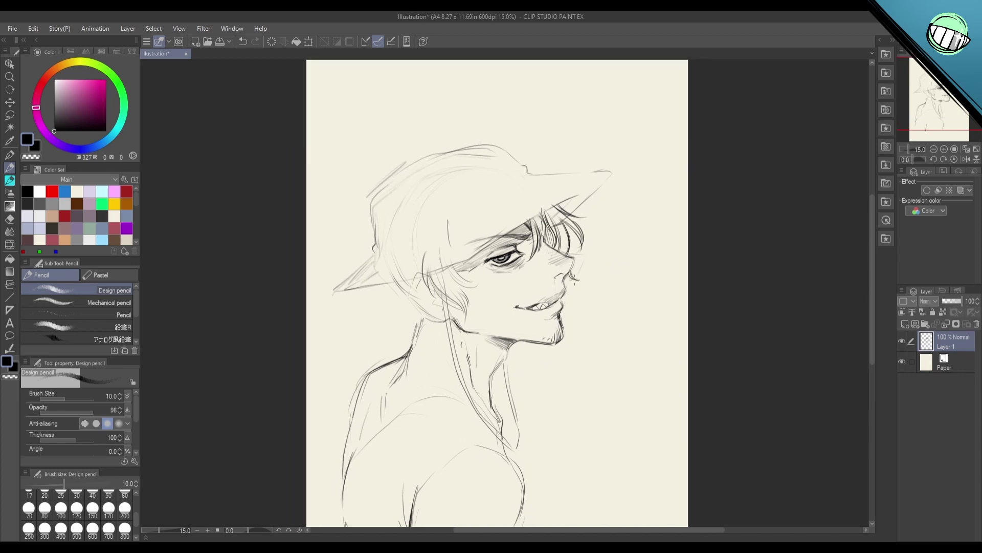
drag(574, 241, 579, 260)
drag(568, 234, 576, 252)
mouse_move(573, 315)
mouse_down()
mouse_move(568, 368)
mouse_move(573, 324)
mouse_move(554, 313)
mouse_up()
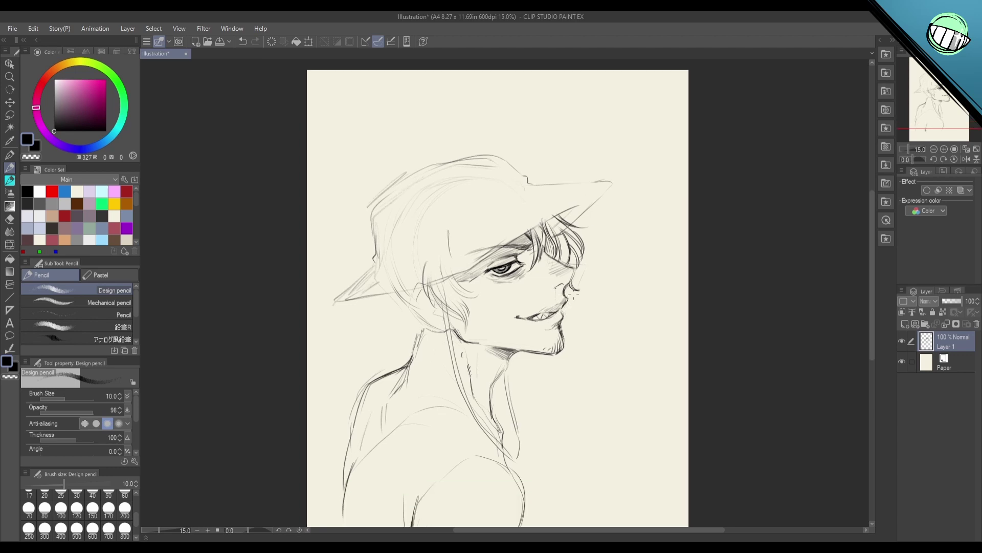
drag(608, 319, 600, 258)
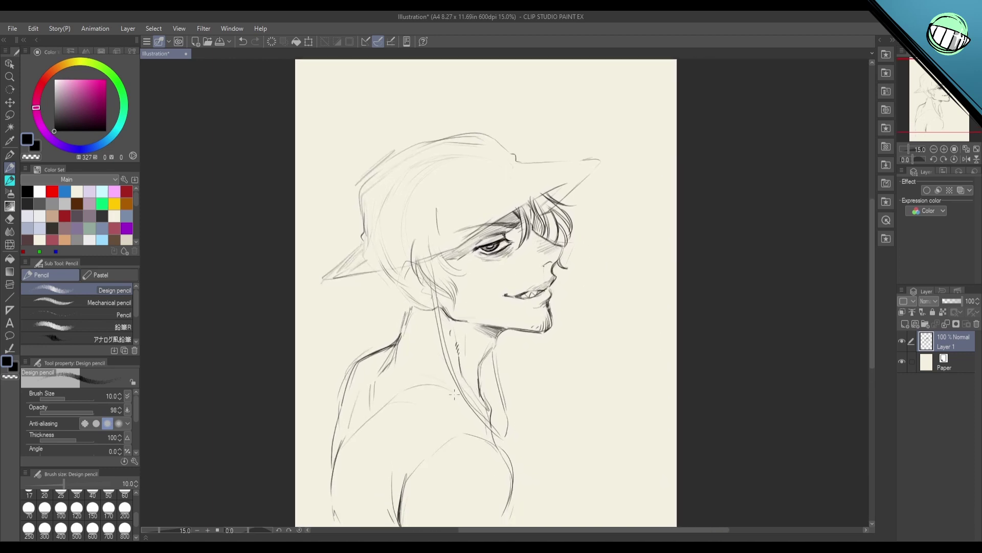
Step: Outline the ear below the rear of the hat and clean up the lines around it in a mirrored view
mouse_move(496, 339)
mouse_down()
mouse_move(478, 371)
mouse_move(486, 363)
mouse_up()
drag(509, 288, 512, 341)
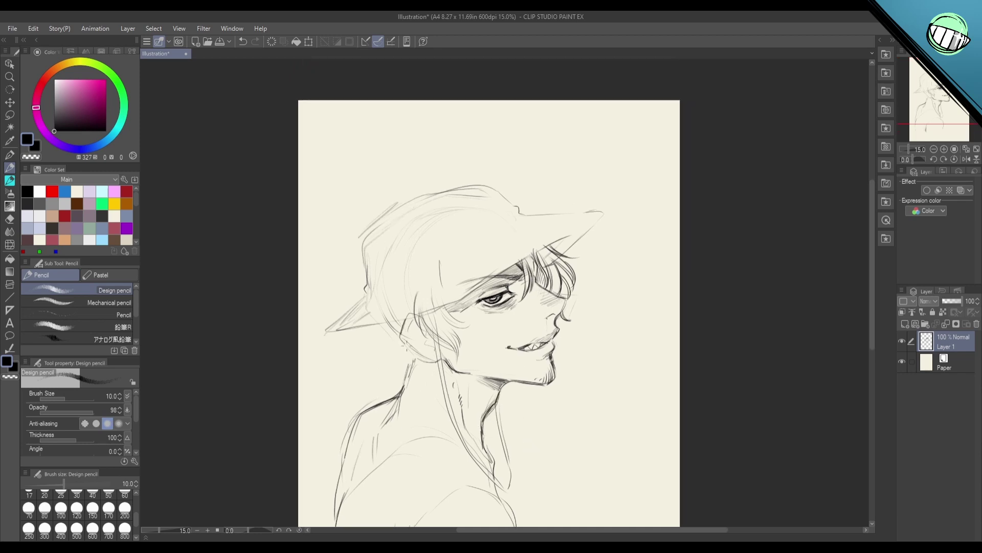
key(h)
key(e)
key(p)
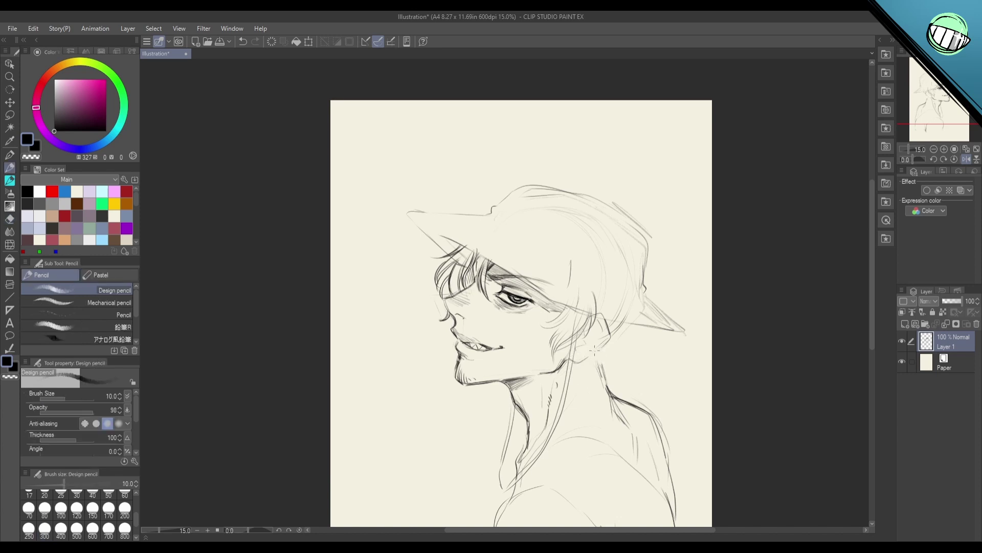
drag(579, 364, 609, 340)
key(h)
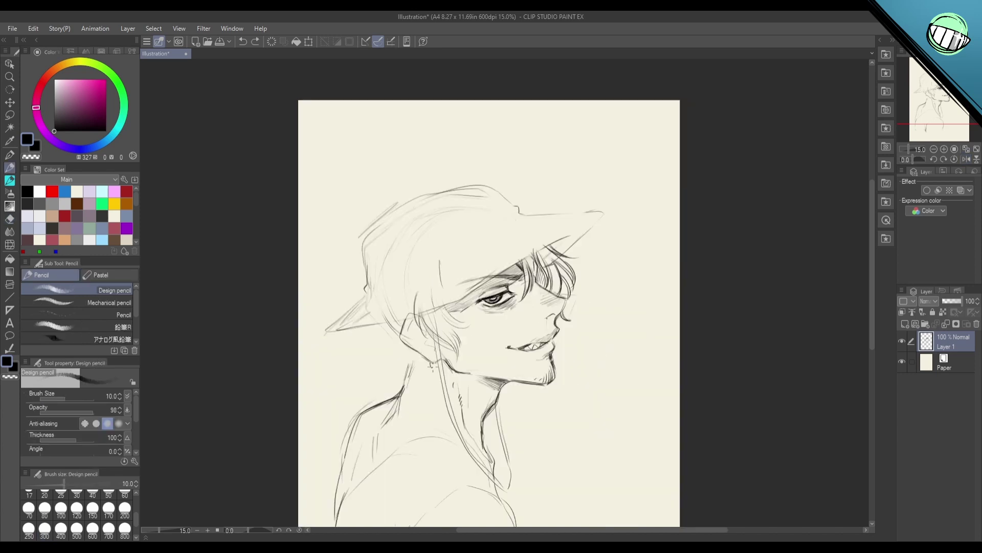
Step: Draw a dangling earring on the earlobe and put a small stud on the side of the nose
drag(433, 359, 433, 365)
key(ctrl+z)
drag(434, 373, 433, 374)
mouse_move(566, 388)
mouse_down()
mouse_move(607, 348)
mouse_move(593, 375)
mouse_move(600, 385)
mouse_up()
drag(613, 326, 607, 266)
key(ctrl+z)
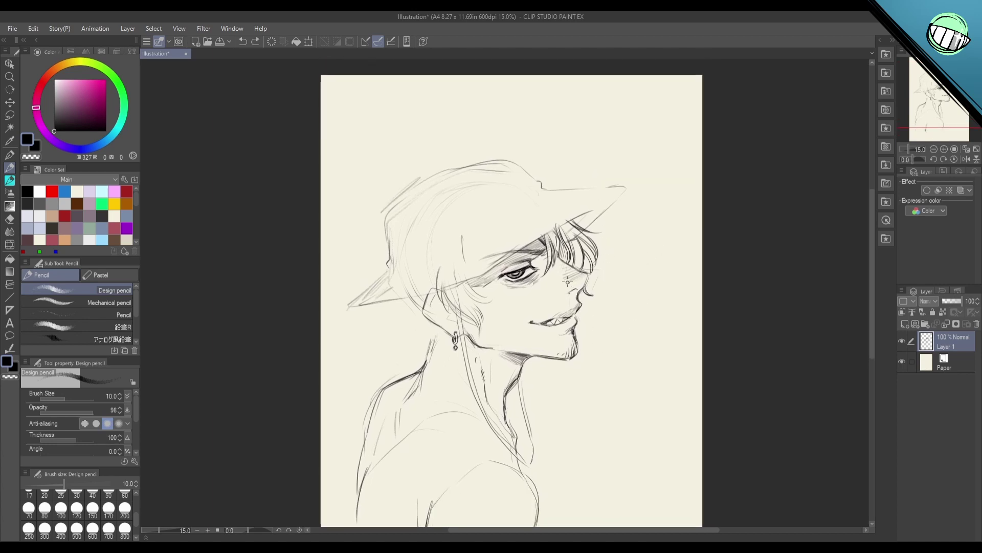
drag(597, 267, 595, 298)
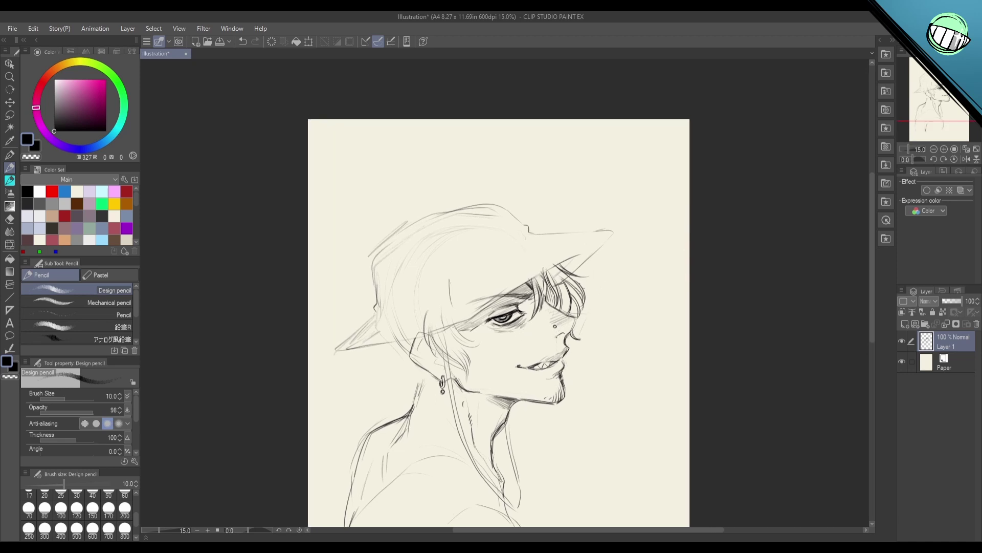
Step: Draw darker, layered sideburn strands hanging from the brim in front of the ear
scroll(499, 332, up, 2)
mouse_move(453, 355)
mouse_down()
mouse_move(477, 376)
mouse_move(474, 388)
mouse_move(459, 358)
mouse_move(465, 410)
mouse_up()
key(ctrl+z)
drag(463, 396, 463, 413)
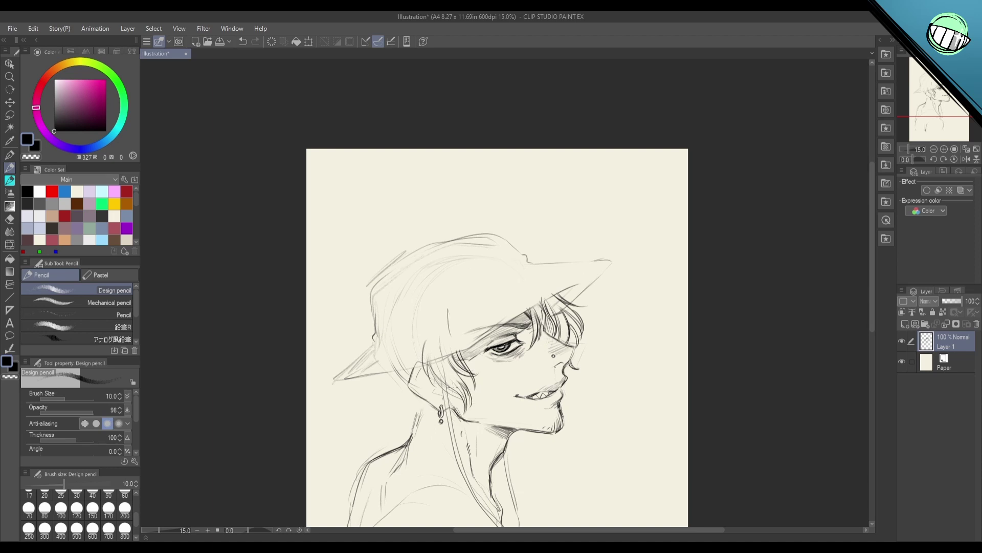
drag(432, 364, 440, 380)
drag(433, 365, 455, 385)
drag(432, 368, 453, 395)
drag(431, 369, 447, 395)
Step: Add wispy strands at the temple beside the eye to fill out the hair beneath the brim
mouse_move(512, 331)
mouse_down()
mouse_move(549, 289)
mouse_move(523, 321)
mouse_up()
drag(515, 305, 521, 323)
mouse_move(641, 324)
mouse_down()
mouse_move(660, 256)
mouse_move(585, 436)
mouse_up()
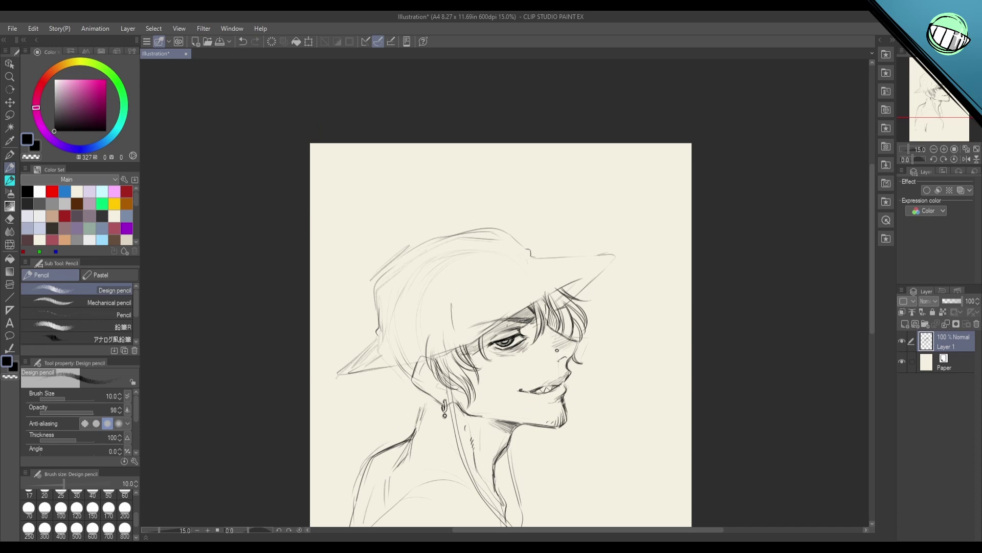
drag(507, 319, 522, 320)
drag(602, 332, 614, 252)
drag(588, 380, 573, 426)
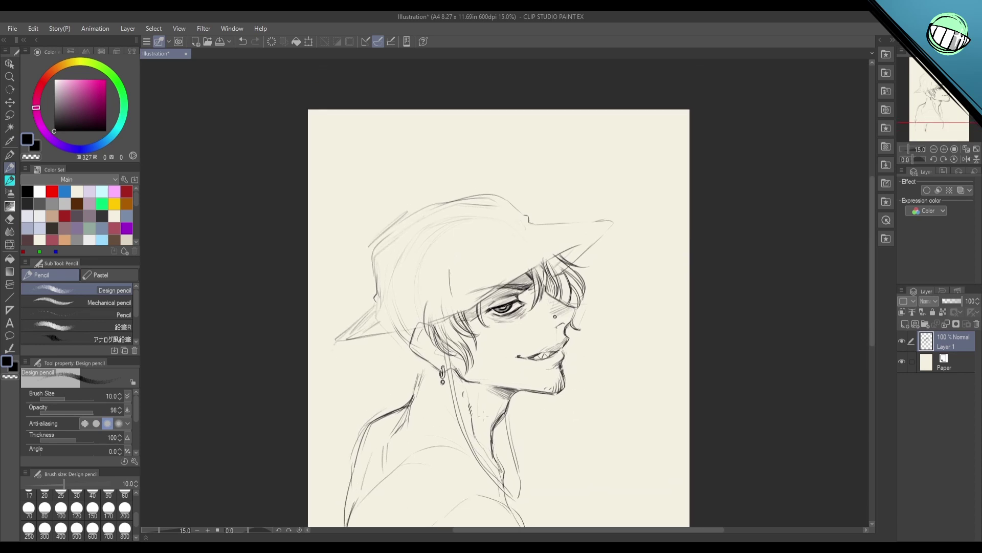
drag(610, 375, 617, 356)
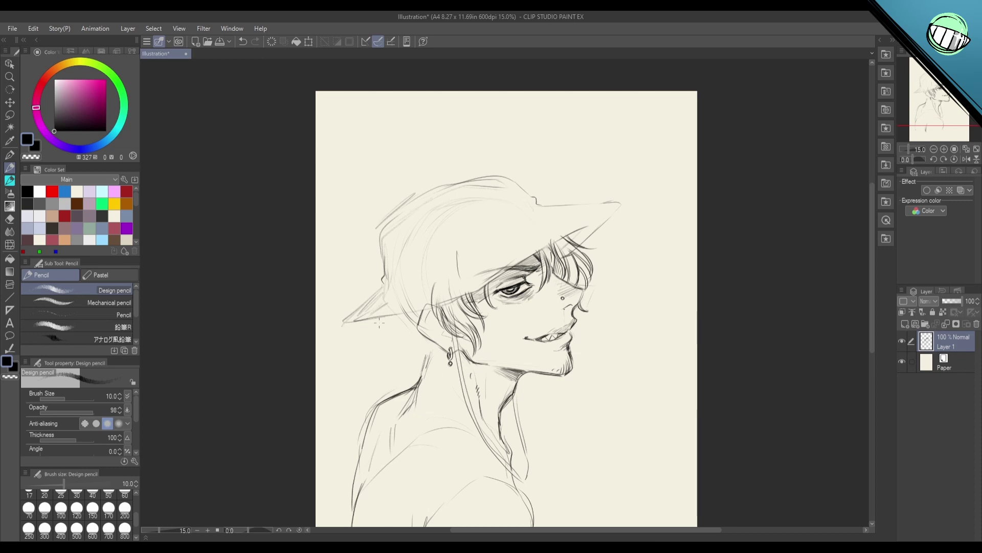
Step: Sketch shaggy hair behind the ear, flicking outward from the rear brim down to the nape
mouse_move(391, 325)
mouse_down()
mouse_move(374, 338)
mouse_move(408, 340)
mouse_move(375, 335)
mouse_move(390, 317)
mouse_move(400, 353)
mouse_move(388, 375)
mouse_up()
key(ctrl+z)
mouse_move(419, 351)
mouse_down()
mouse_move(396, 372)
mouse_move(371, 374)
mouse_move(379, 381)
mouse_move(362, 403)
mouse_up()
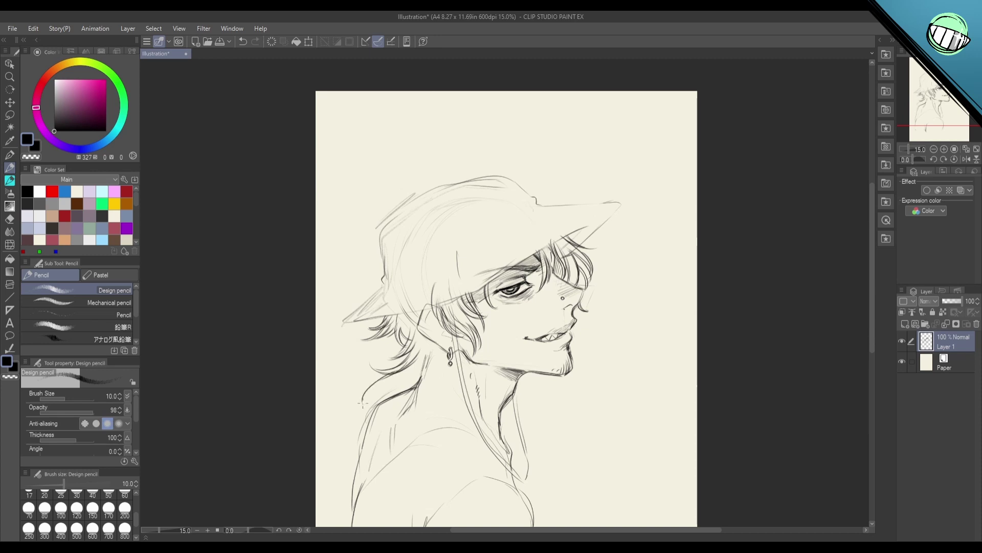
mouse_move(404, 370)
mouse_down()
mouse_move(363, 413)
mouse_move(394, 387)
mouse_up()
scroll(415, 358, down, 2)
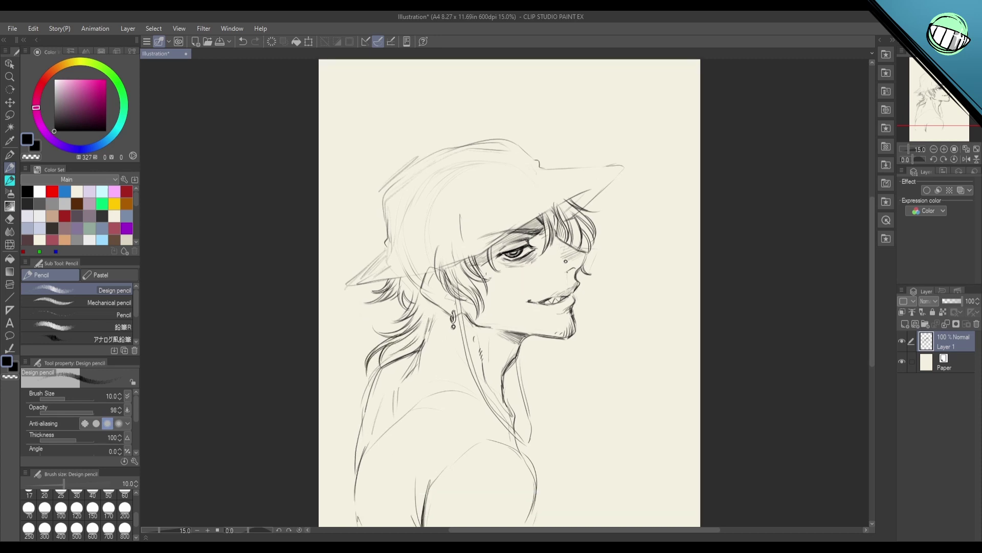
Step: Erase the neck line under the rear hair and draw more long strands down over the nape
key(e)
mouse_move(416, 354)
mouse_down()
mouse_move(402, 360)
mouse_move(412, 369)
mouse_up()
key(p)
mouse_move(425, 330)
mouse_down()
mouse_move(407, 361)
mouse_move(403, 353)
mouse_move(391, 368)
mouse_move(389, 356)
mouse_move(381, 377)
mouse_up()
drag(399, 340, 380, 380)
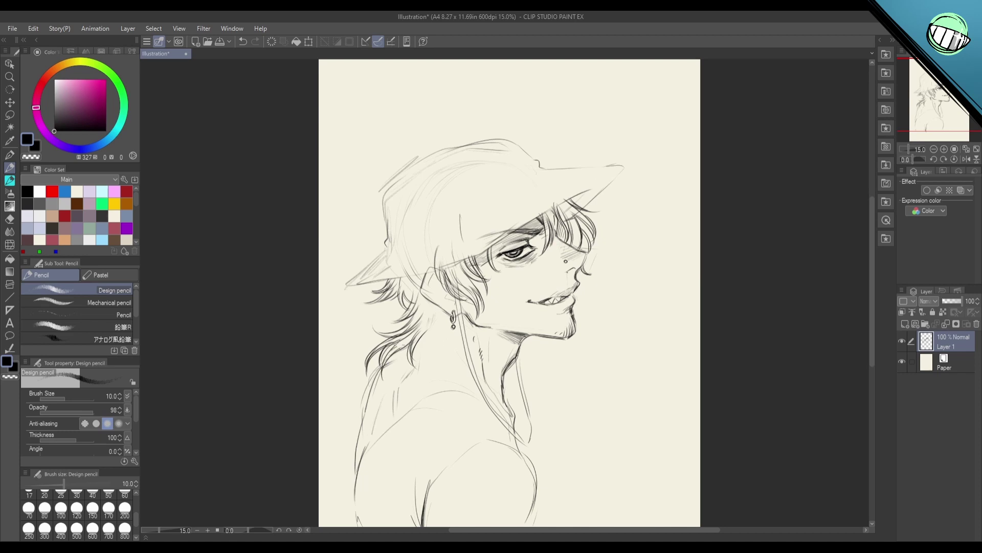
mouse_move(422, 341)
mouse_down()
mouse_move(416, 381)
mouse_move(434, 384)
mouse_move(426, 371)
mouse_up()
drag(426, 335, 416, 358)
drag(444, 321, 426, 369)
Step: Add longer hair strands below and behind the ear in a mirrored view
key(h)
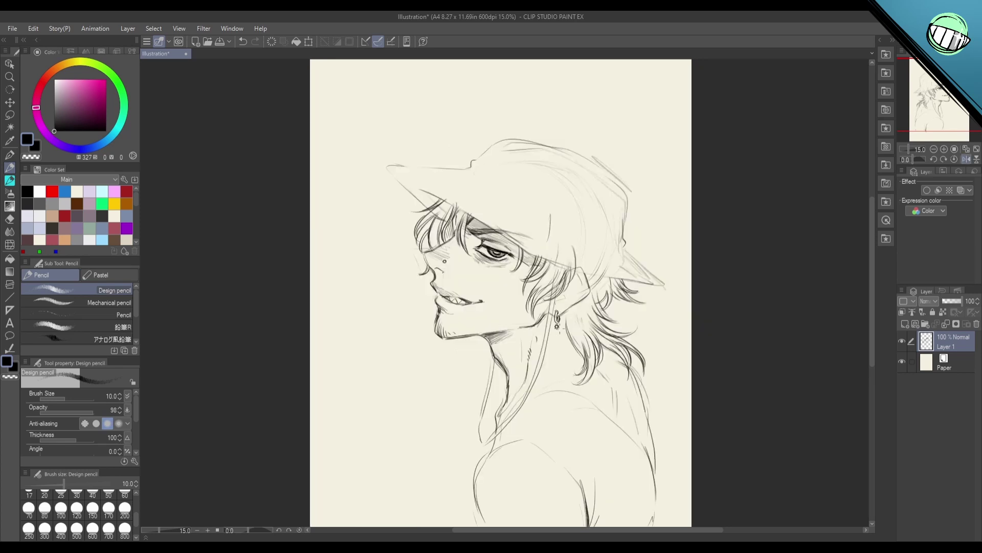
drag(561, 330, 550, 362)
key(ctrl+z)
drag(563, 328, 551, 357)
drag(573, 307, 569, 339)
mouse_move(578, 303)
mouse_down()
mouse_move(578, 336)
mouse_move(572, 329)
mouse_up()
key(h)
key(ctrl+z)
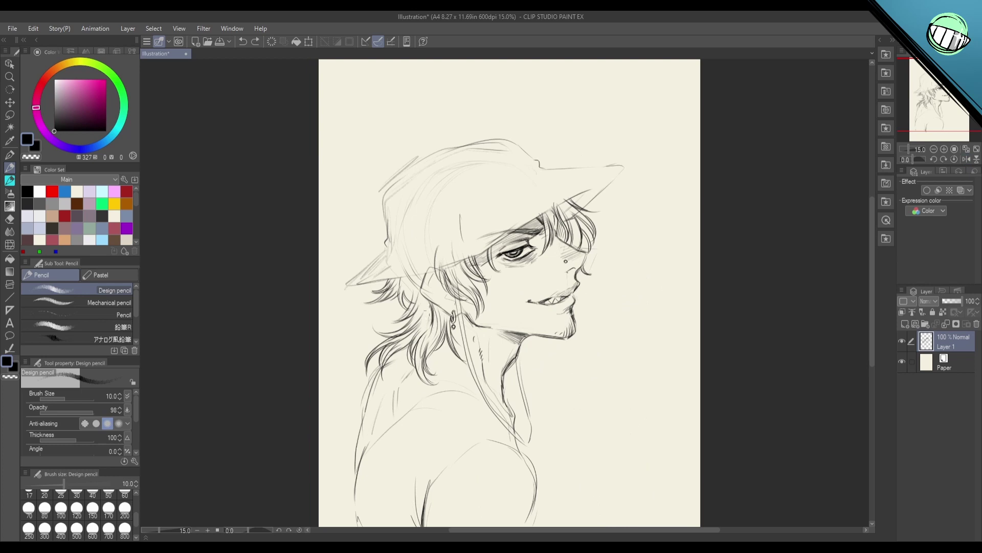
Step: Fill the gaps in the rear hair with short strands behind the ear and under the brim
drag(429, 314, 422, 335)
drag(427, 316, 418, 331)
drag(418, 271, 416, 290)
drag(480, 294, 486, 354)
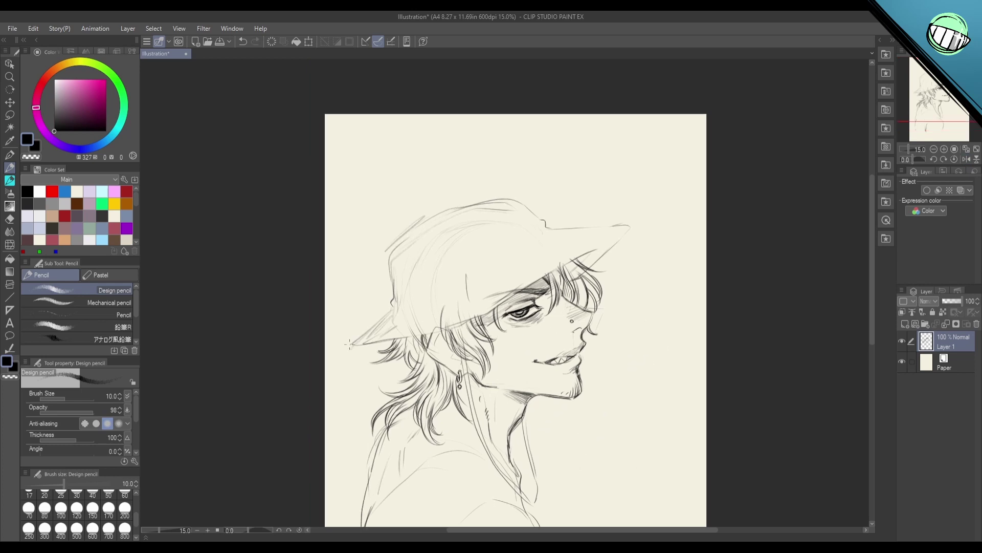
Step: Redraw the lower edge of the hat brim with darker lines from the rear tip to the front tip
drag(350, 344, 484, 312)
drag(424, 332, 490, 311)
drag(586, 248, 630, 225)
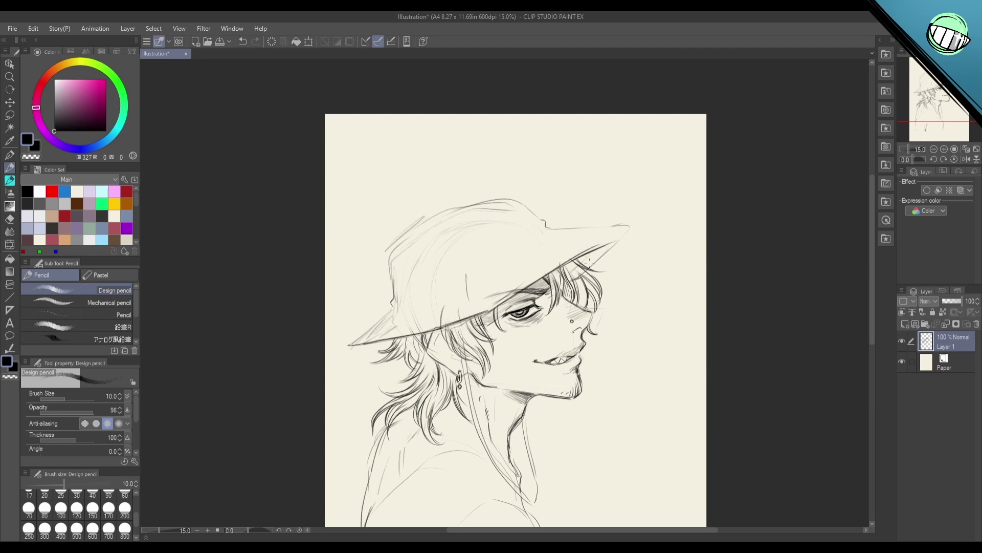
Step: Fill the underside of the front brim with solid black and sharpen the outline of its tip
key(p)
mouse_move(579, 260)
mouse_down()
mouse_move(614, 248)
mouse_move(624, 233)
mouse_move(546, 231)
mouse_up()
key(p)
key(ctrl+z)
key(ctrl+z)
key(p)
key(p)
key(ctrl+z)
drag(648, 341, 638, 302)
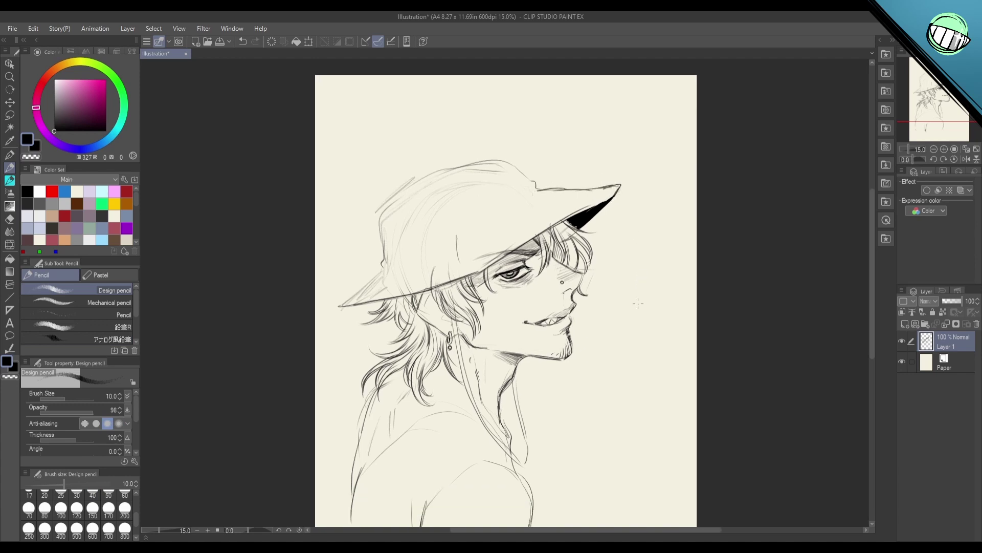
Step: Outline the rear slope of the brim and clean up the front brim's upper edge
mouse_move(341, 305)
mouse_down()
mouse_move(391, 253)
mouse_move(357, 292)
mouse_move(381, 260)
mouse_up()
key(ctrl+z)
key(e)
mouse_move(589, 189)
mouse_down()
mouse_move(544, 187)
mouse_move(594, 188)
mouse_move(583, 187)
mouse_up()
key(p)
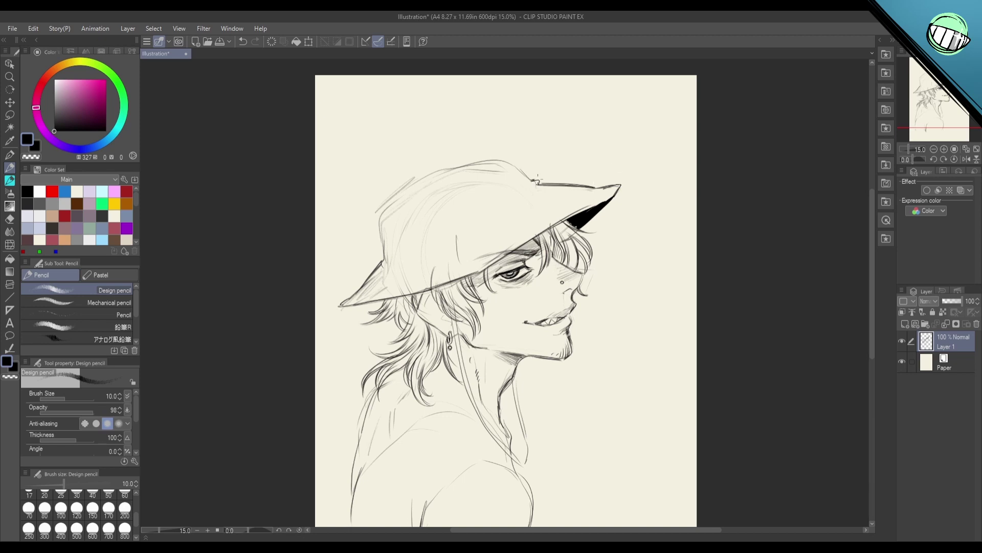
Step: Redraw the front and top of the hat crown with angular lines and erase the old crown sketch
key(h)
drag(480, 180, 501, 154)
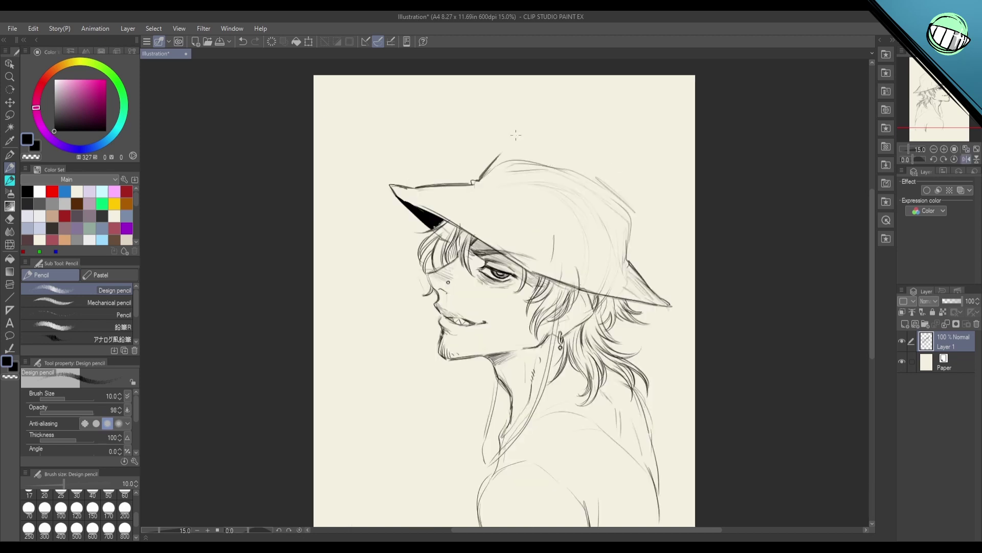
key(h)
drag(614, 230, 629, 225)
key(e)
mouse_move(514, 166)
mouse_down()
mouse_move(478, 162)
mouse_move(410, 194)
mouse_move(519, 146)
mouse_move(435, 160)
mouse_move(393, 199)
mouse_up()
key(p)
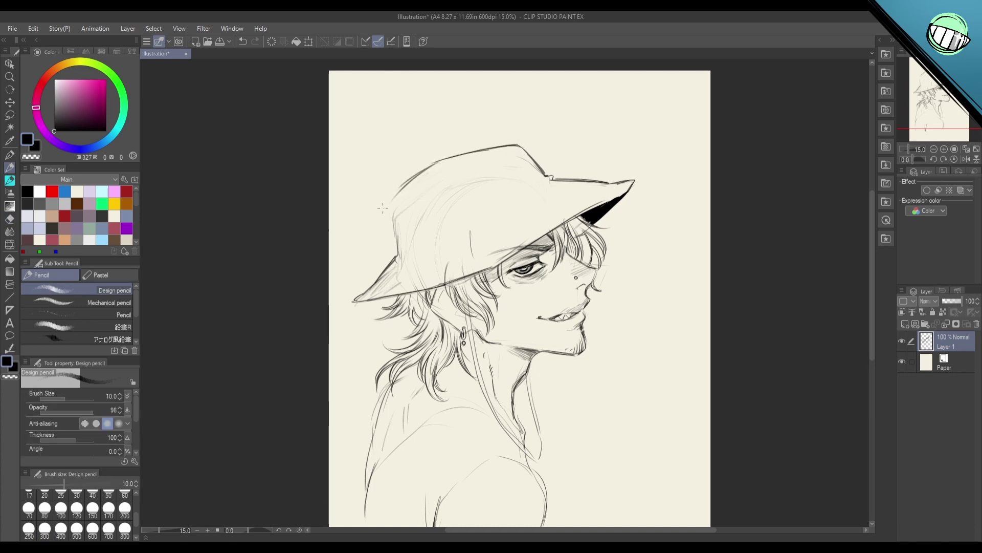
Step: Redraw the rear contour of the crown down to where it meets the brim
key(ctrl+z)
key(ctrl+z)
drag(435, 161, 396, 198)
drag(430, 165, 386, 215)
mouse_move(390, 217)
mouse_down()
mouse_move(403, 265)
mouse_move(424, 252)
mouse_up()
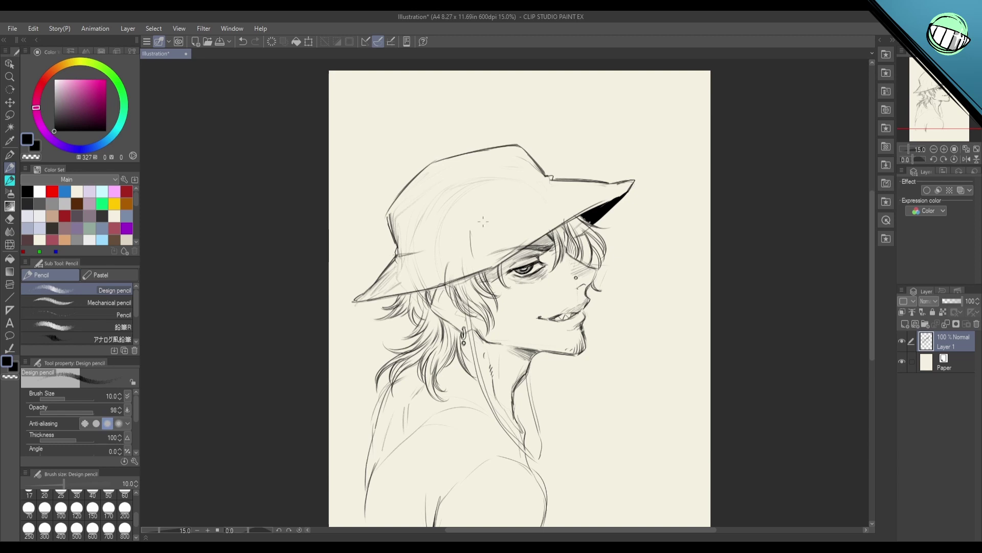
Step: Draw the curved seam between crown and brim and erase the leftover construction line
drag(550, 178, 526, 190)
drag(404, 249, 448, 234)
key(e)
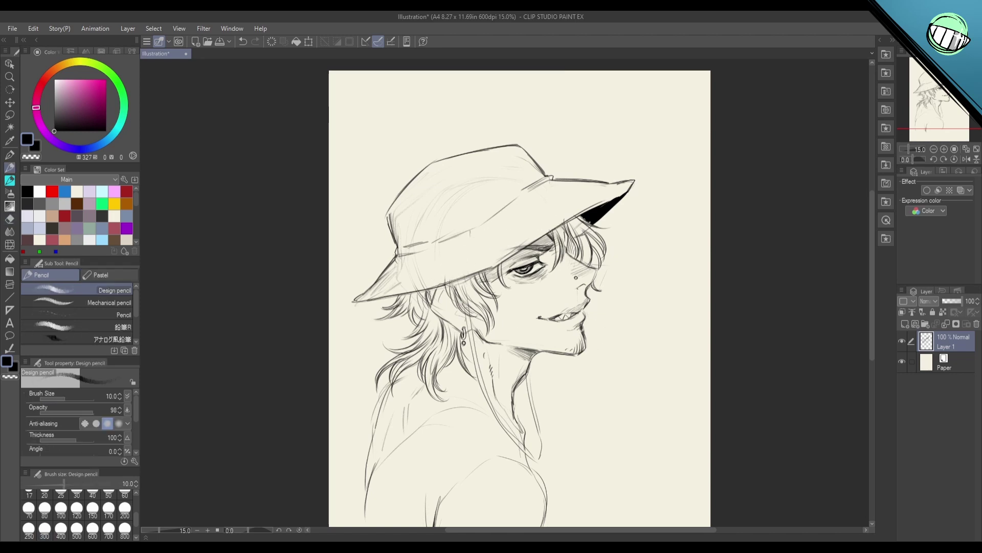
Step: Shade the hat with diagonal pencil hatching on the brim, its front and rear tips, and the crown
key(p)
mouse_move(481, 228)
mouse_down()
mouse_move(533, 203)
mouse_move(494, 234)
mouse_move(542, 211)
mouse_move(508, 237)
mouse_move(543, 223)
mouse_move(466, 267)
mouse_move(469, 251)
mouse_move(502, 231)
mouse_up()
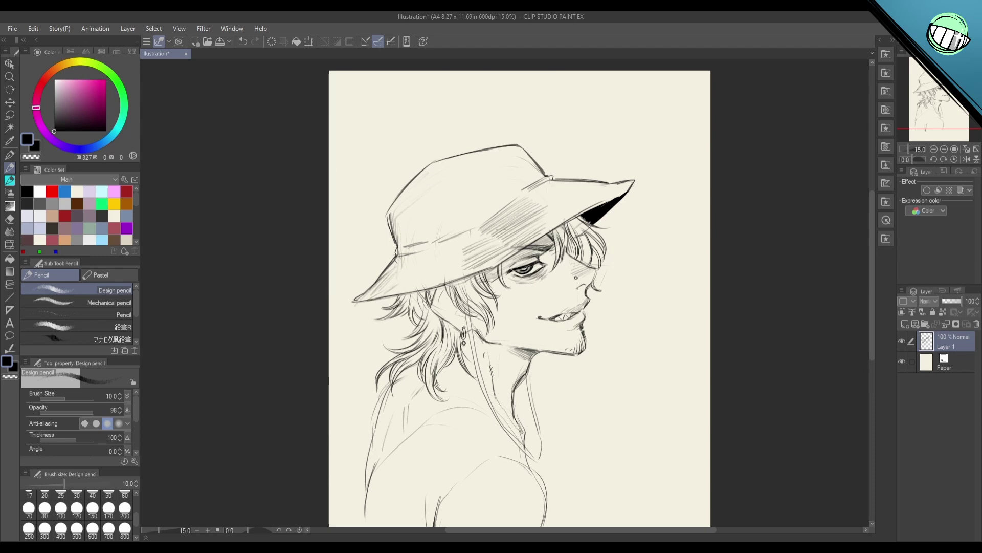
mouse_move(440, 278)
mouse_down()
mouse_move(450, 262)
mouse_move(443, 249)
mouse_up()
drag(605, 185, 588, 192)
drag(376, 291, 397, 283)
mouse_move(531, 175)
mouse_down()
mouse_move(504, 188)
mouse_move(513, 159)
mouse_up()
mouse_move(416, 236)
mouse_down()
mouse_move(398, 246)
mouse_move(432, 242)
mouse_move(400, 242)
mouse_up()
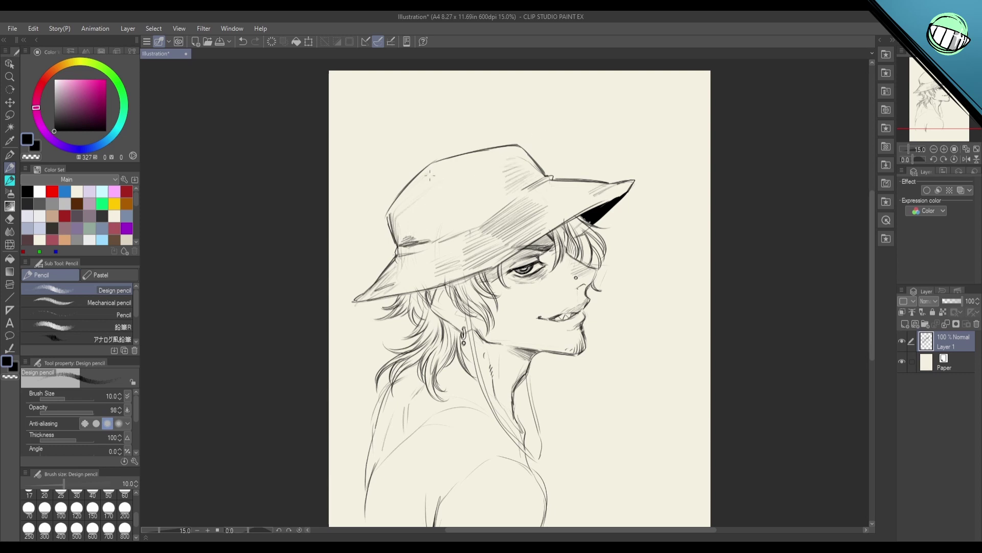
Step: Draw a row of small round eyelets along the side of the hat crown and add light crown hatching
mouse_move(436, 160)
mouse_down()
mouse_move(390, 206)
mouse_move(410, 226)
mouse_up()
scroll(580, 302, down, 3)
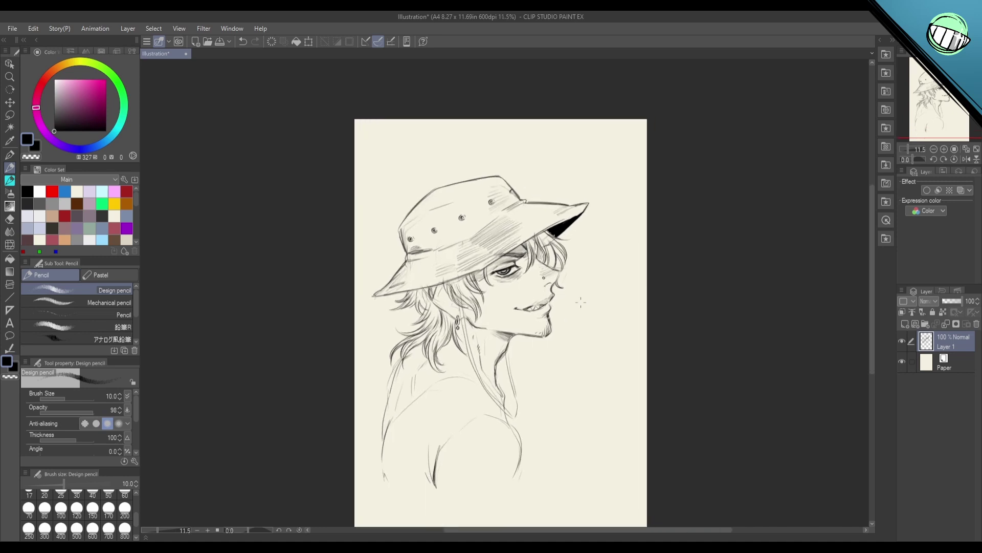
Step: Lasso and adjust the front upper edge of the hat crown in the mirrored view, and redraw its top contour
key(h)
key(m)
mouse_move(497, 193)
mouse_down()
mouse_move(502, 201)
mouse_move(530, 166)
mouse_up()
key(ctrl+d)
key(ctrl+z)
mouse_move(511, 212)
mouse_down()
mouse_move(496, 173)
mouse_move(479, 207)
mouse_move(494, 210)
mouse_up()
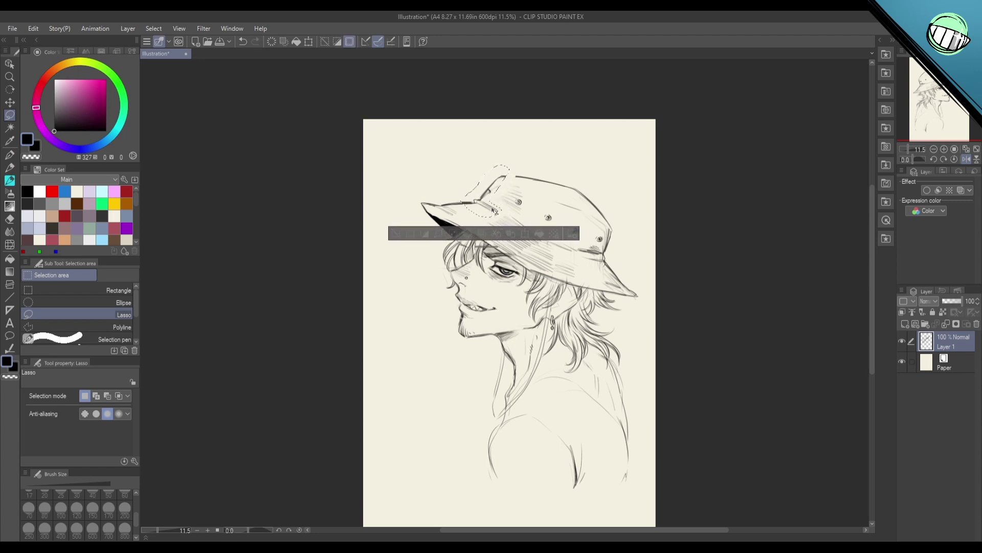
key(ctrl+d)
key(p)
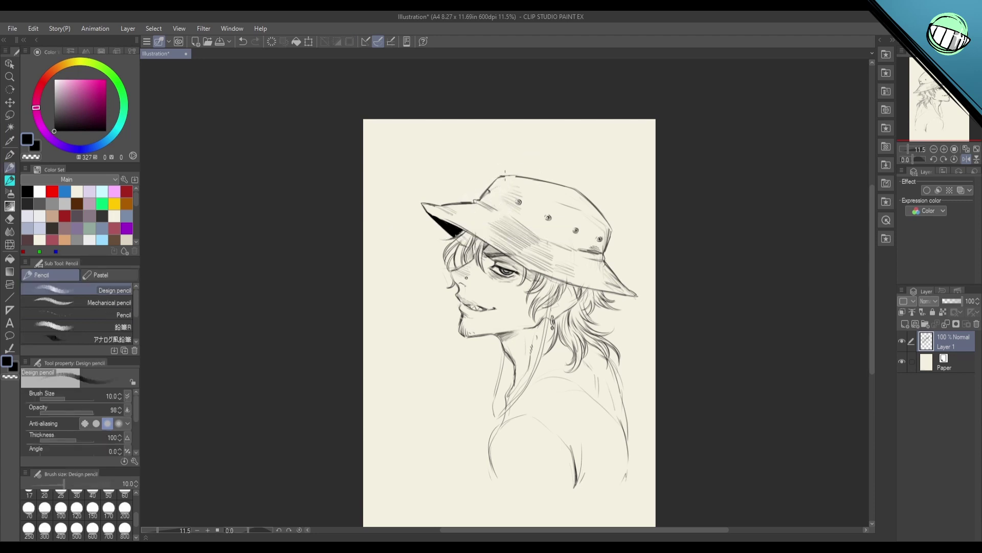
drag(520, 176, 505, 176)
key(h)
key(h)
drag(648, 327, 618, 316)
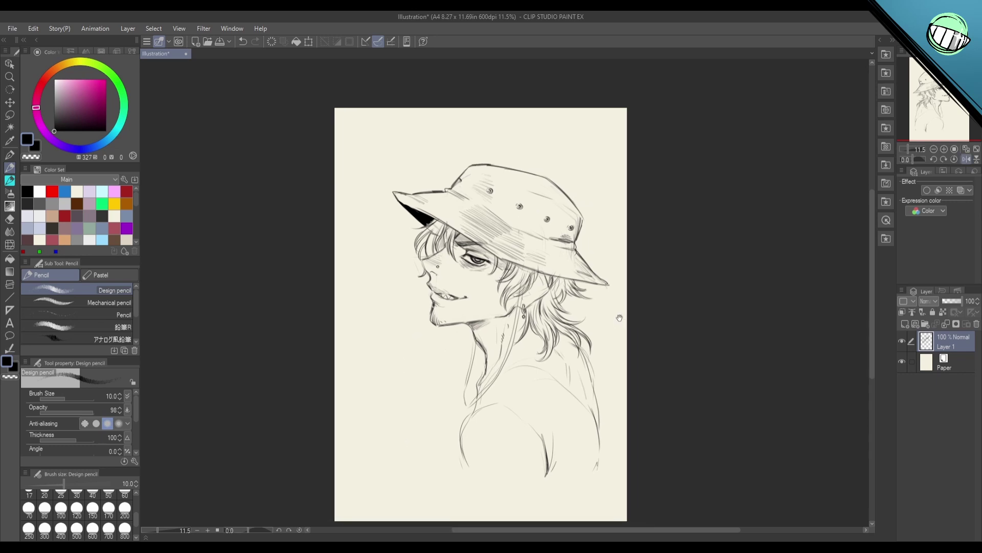
Step: Lasso the rear of the hat crown, shift it slightly outward, and touch up the contour where it meets the brim
key(e)
key(m)
mouse_move(584, 212)
mouse_down()
mouse_move(569, 211)
mouse_move(555, 256)
mouse_move(589, 249)
mouse_up()
key(ctrl+d)
key(p)
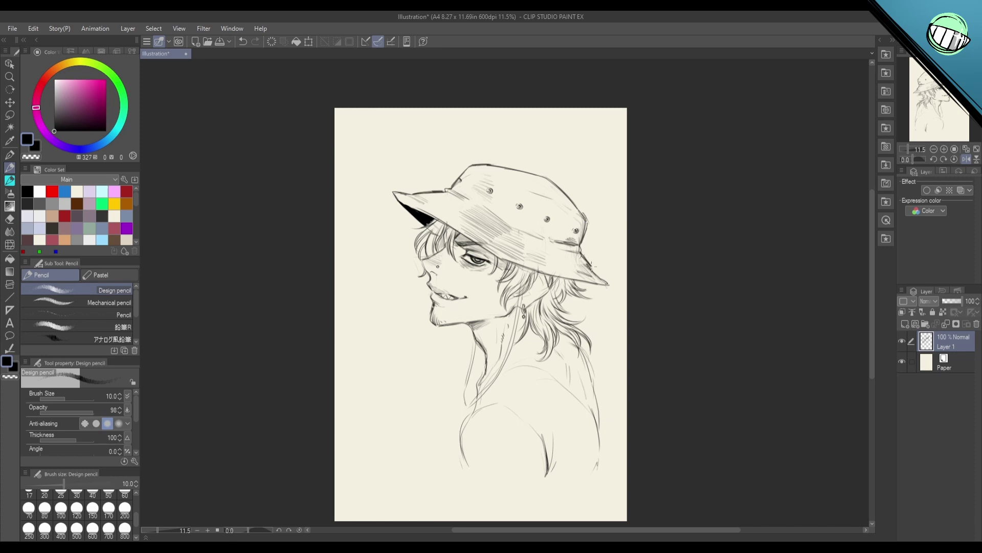
key(ctrl+h)
key(e)
key(p)
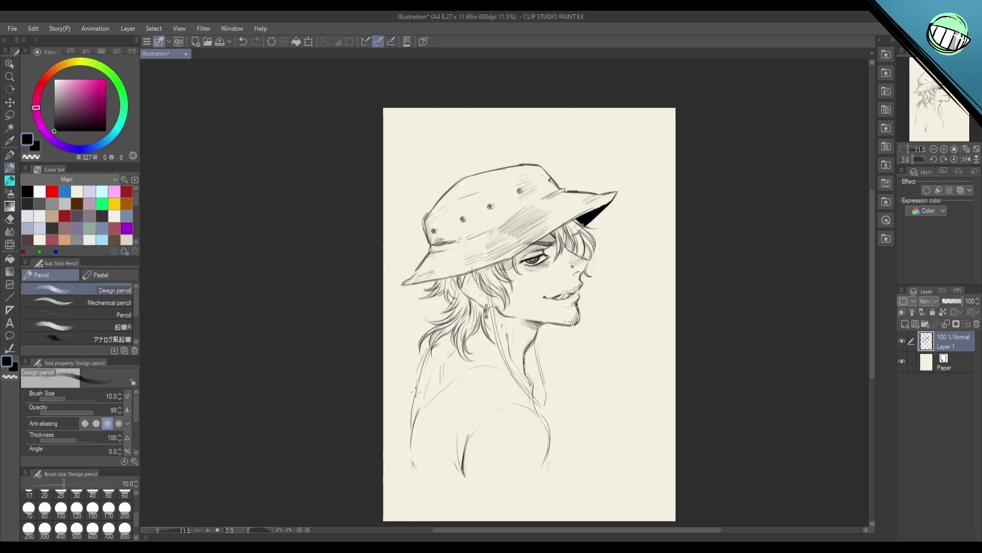
drag(610, 361, 571, 372)
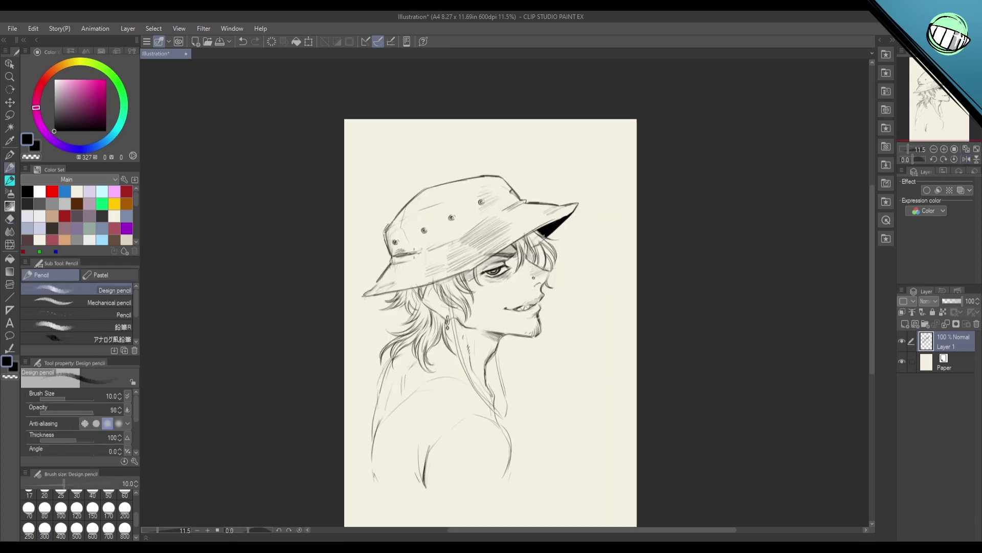
drag(435, 193, 441, 236)
drag(463, 185, 481, 226)
key(ctrl+z)
key(ctrl+z)
key(ctrl+z)
key(ctrl+z)
Step: Ink both sides of the hanging hat strap as thick black lines with the Turnip pen at size 40
mouse_move(550, 390)
mouse_down()
mouse_move(542, 373)
mouse_move(524, 398)
mouse_up()
key(p)
click(77, 338)
drag(439, 257, 445, 307)
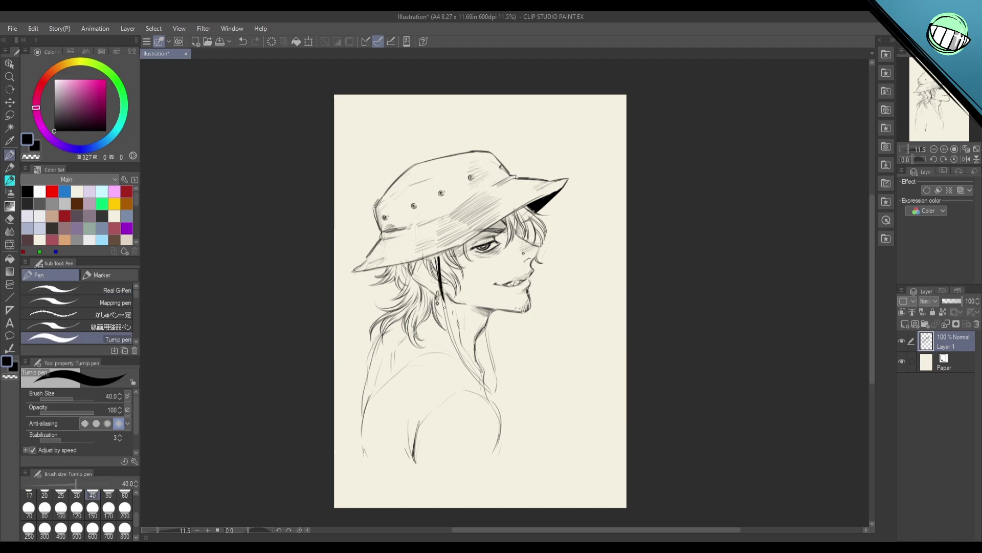
key(ctrl+z)
mouse_move(437, 256)
mouse_down()
mouse_move(452, 341)
mouse_move(491, 392)
mouse_move(448, 321)
mouse_move(437, 254)
mouse_up()
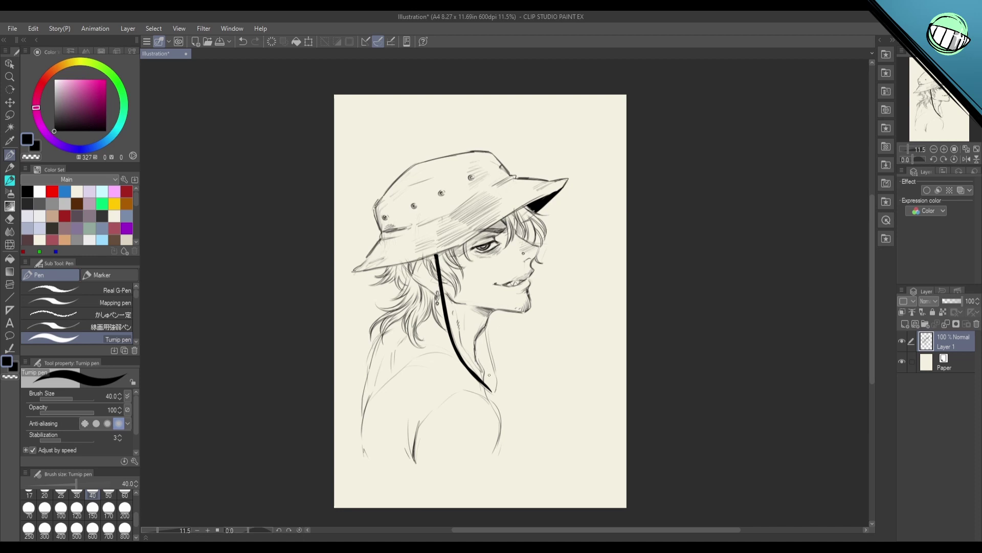
drag(484, 327, 492, 398)
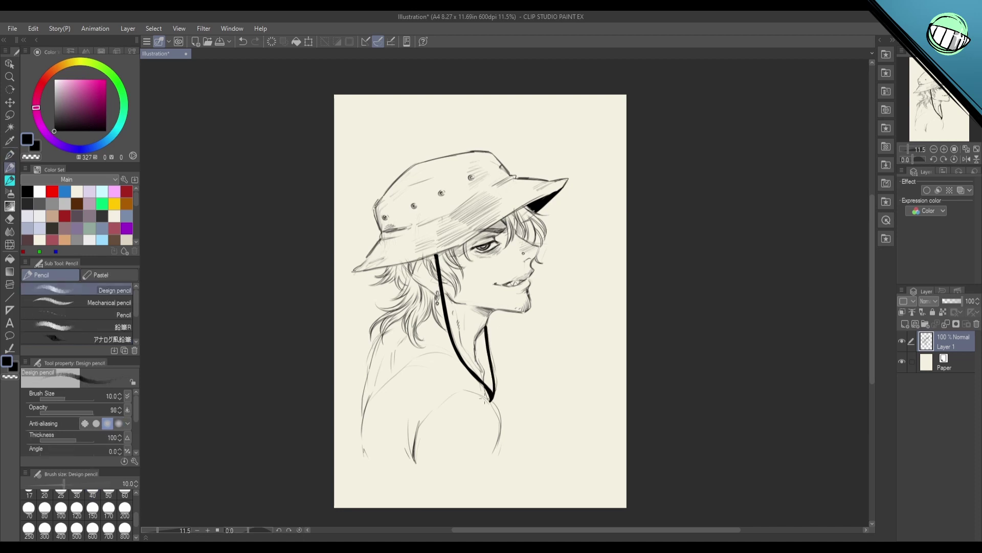
Step: Ink the chest contour below the strap and the front line of the neck with the Real G-Pen at size 40
key(p)
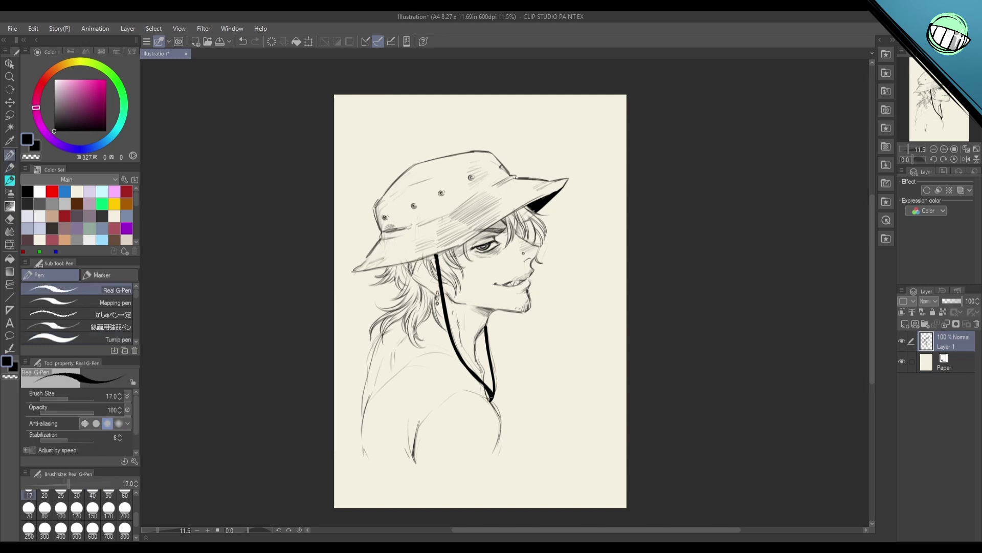
drag(489, 399, 501, 421)
key(ctrl+z)
drag(502, 416, 499, 448)
key(ctrl+z)
key(ctrl+z)
mouse_move(489, 400)
mouse_down()
mouse_move(502, 422)
mouse_move(494, 456)
mouse_up()
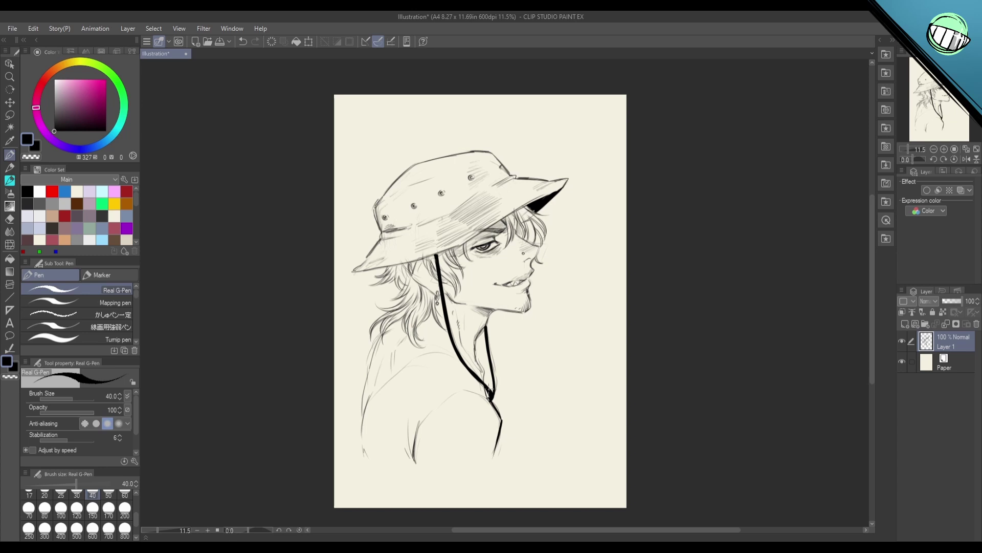
mouse_move(475, 346)
mouse_down()
mouse_move(484, 369)
mouse_move(482, 331)
mouse_move(508, 310)
mouse_move(522, 316)
mouse_up()
drag(525, 380, 535, 393)
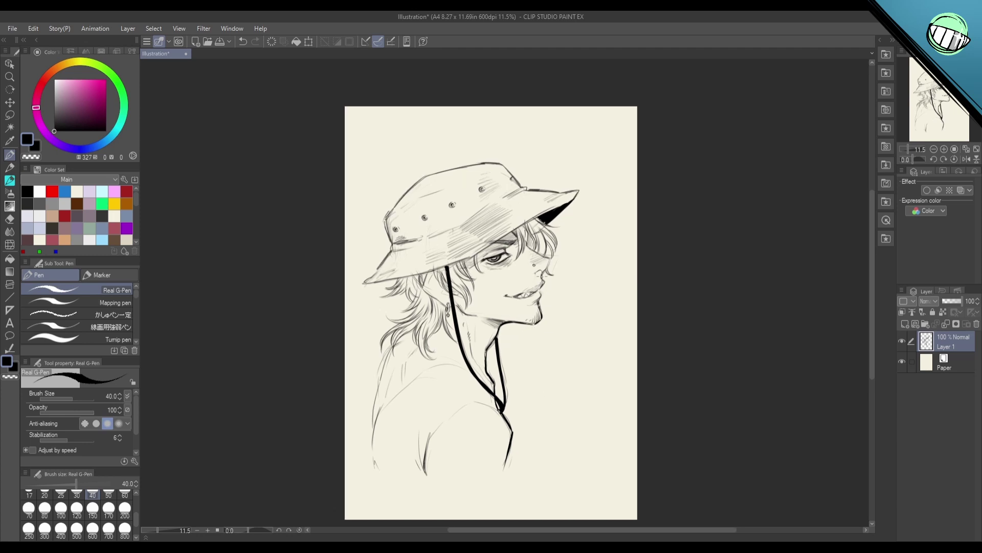
drag(545, 274, 551, 257)
Step: Ink the hair tips at the back of the head and the outer contour of the back
mouse_move(403, 277)
mouse_down()
mouse_move(377, 299)
mouse_move(411, 305)
mouse_move(380, 325)
mouse_move(381, 371)
mouse_up()
drag(396, 344, 377, 380)
drag(381, 376, 371, 454)
drag(386, 390, 375, 415)
Step: Strengthen the neck line beside the strap and ink the crease of the upper arm
drag(493, 381, 494, 420)
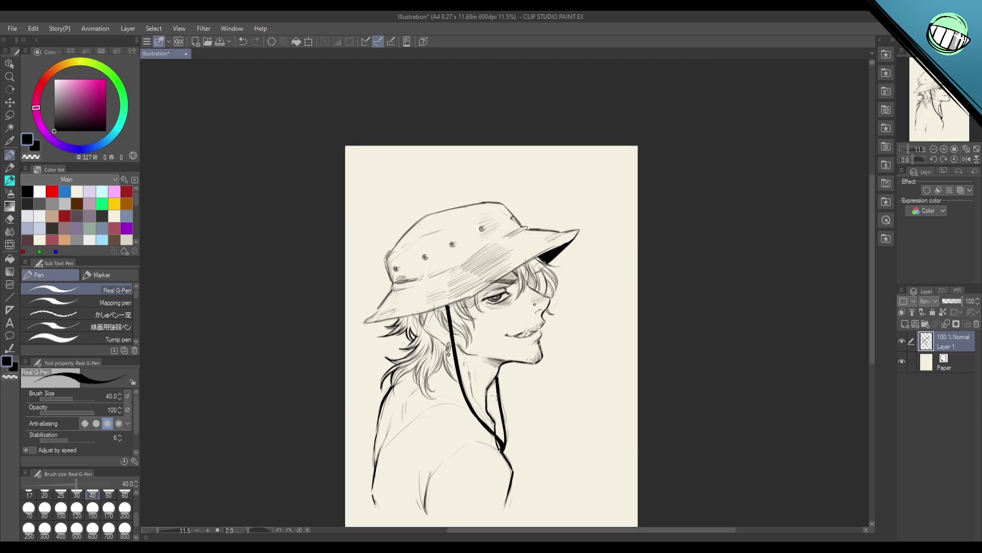
drag(430, 474, 423, 518)
drag(414, 503, 420, 513)
drag(562, 409, 568, 384)
key(ctrl+z)
key(ctrl+z)
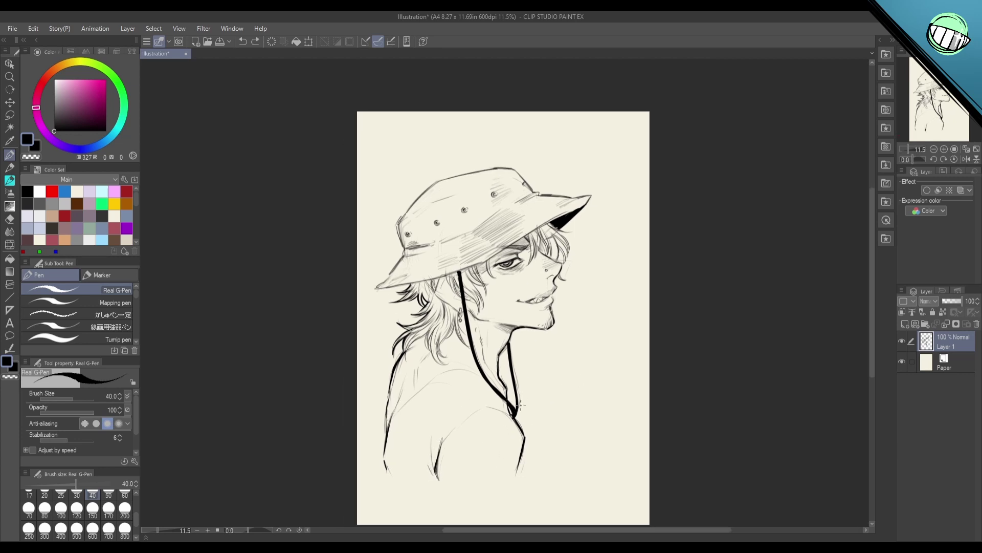
Step: Hatch the shoulder and upper back with the Design pencil at size 10 and dot a few marks on the cheek
key(p)
mouse_move(462, 418)
mouse_down()
mouse_move(473, 409)
mouse_move(463, 417)
mouse_up()
key(ctrl+z)
drag(450, 431, 462, 420)
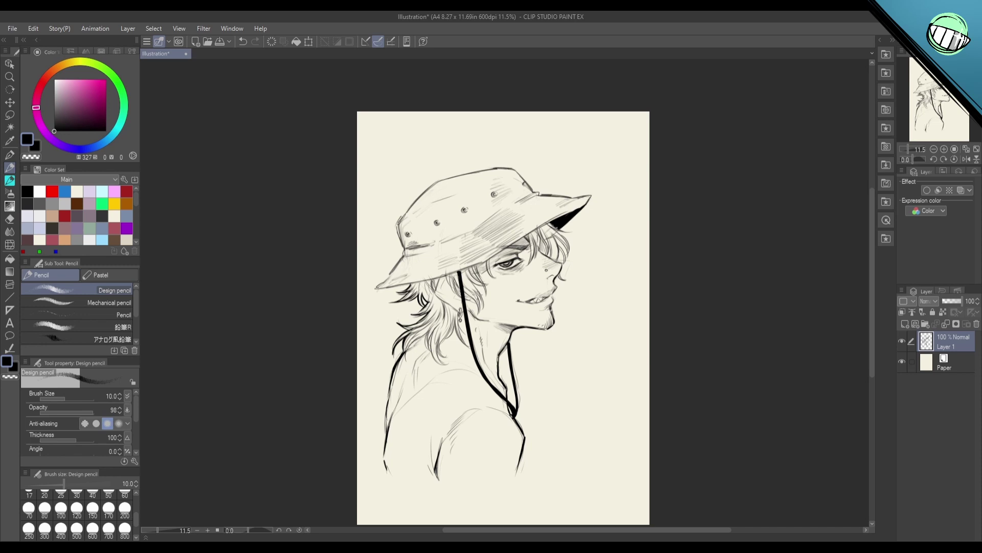
drag(556, 378, 556, 365)
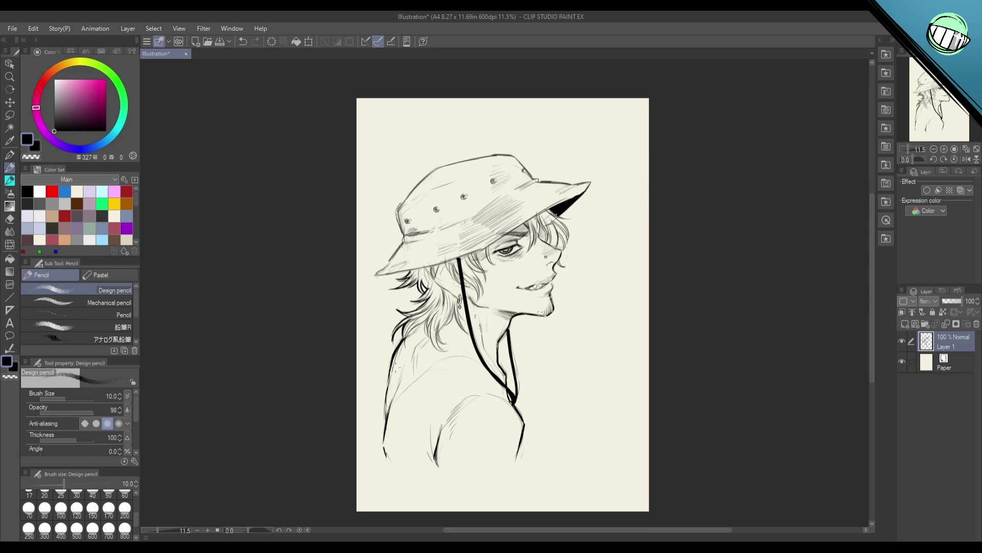
drag(389, 384, 414, 341)
drag(588, 396, 585, 394)
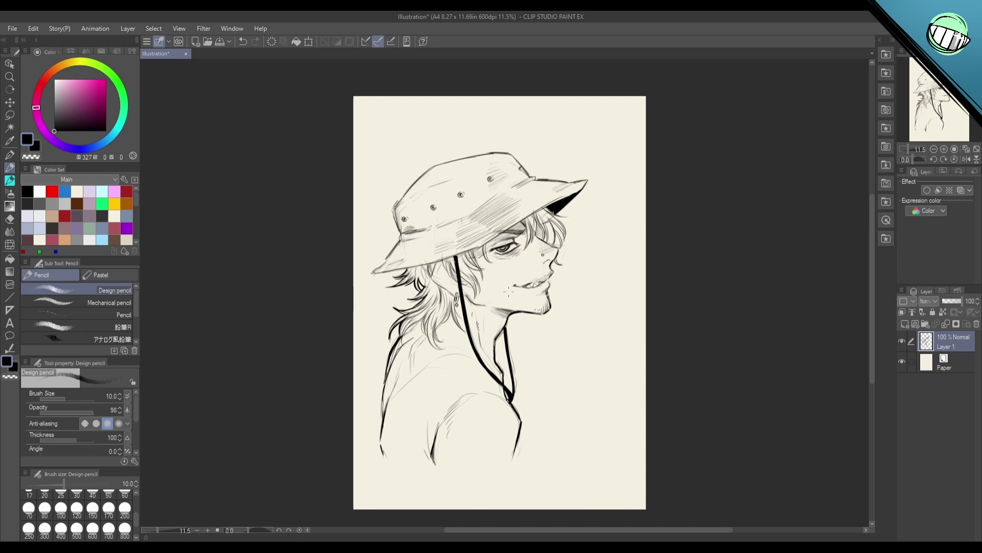
Step: Ink a heavy black shadow under the jaw and darken the eyebrow with the Turnip pen at size 40
mouse_move(486, 312)
mouse_down()
mouse_move(502, 327)
mouse_move(525, 304)
mouse_move(530, 352)
mouse_up()
key(p)
key(h)
key(ctrl+z)
key(h)
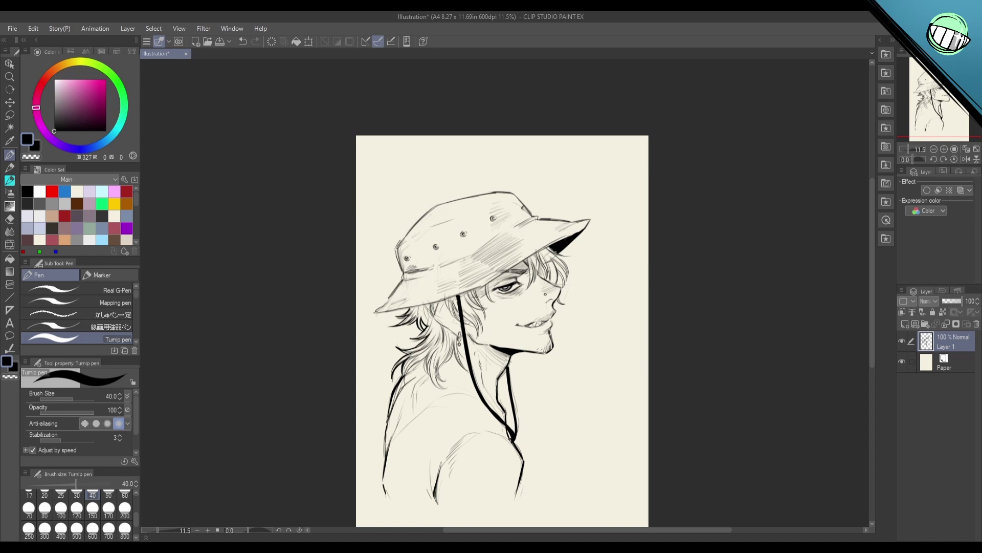
drag(611, 283, 629, 270)
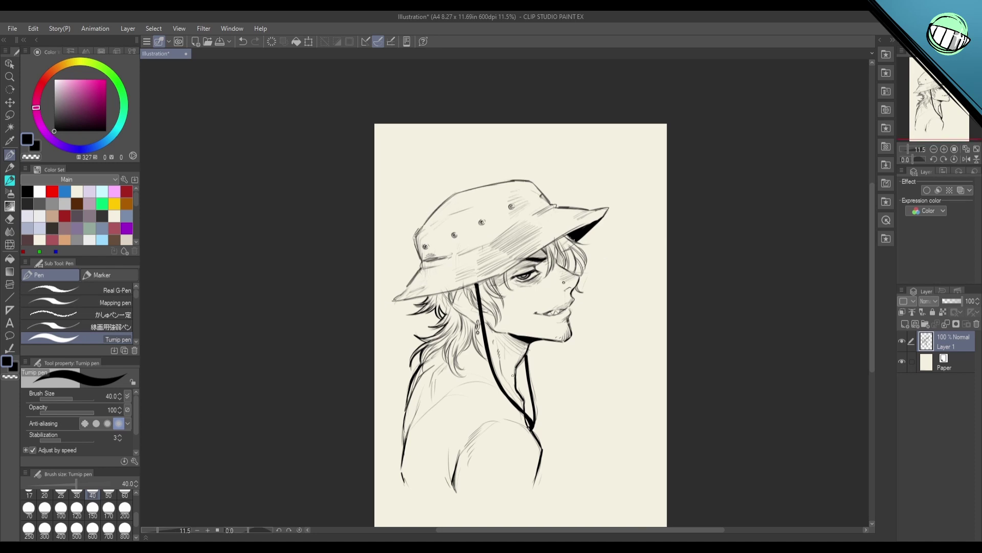
Step: Sketch the ear details and surrounding hair strands with the Design pencil, and refine the neck and chin
key(p)
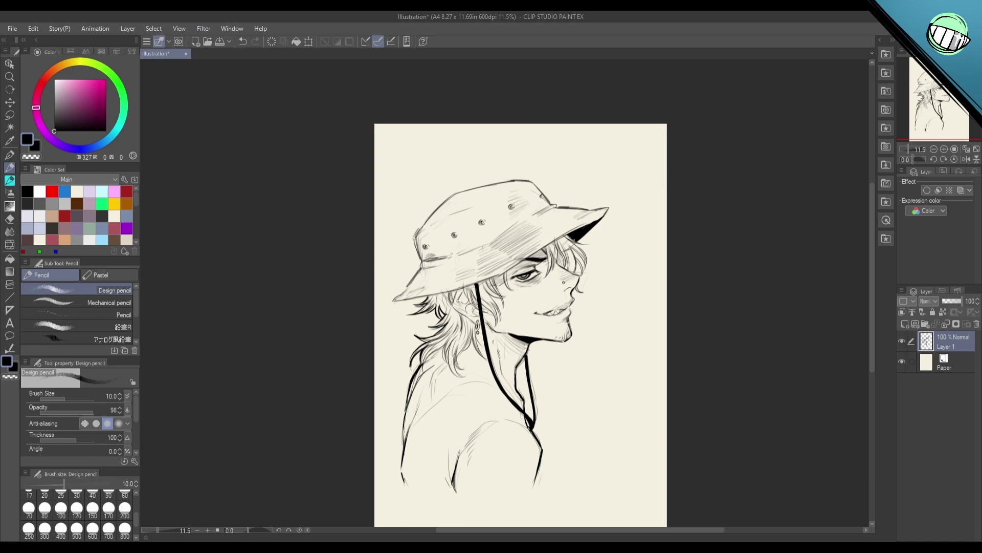
drag(476, 298, 465, 316)
drag(445, 287, 454, 286)
drag(625, 293, 624, 259)
drag(554, 381, 538, 383)
drag(547, 328, 563, 327)
drag(632, 312, 617, 299)
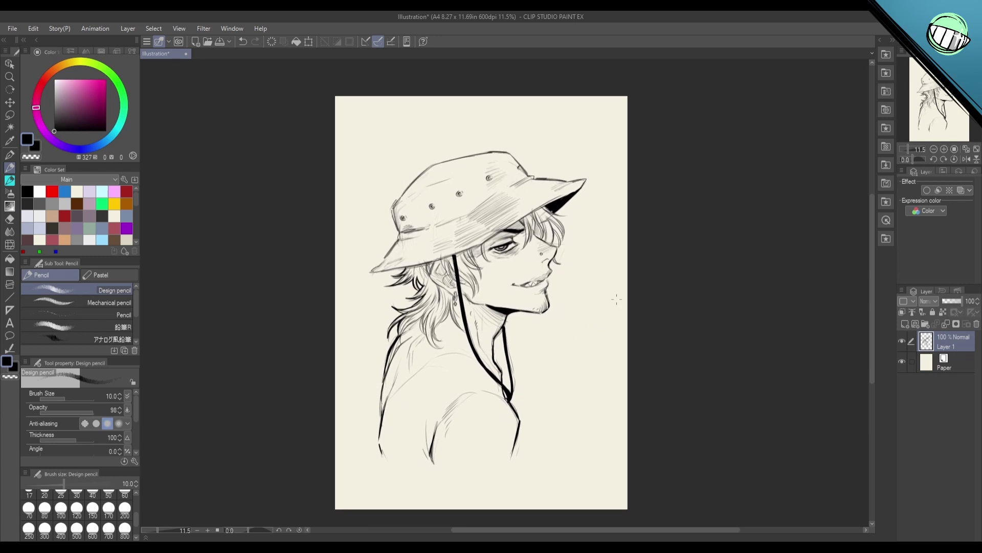
Step: Flip the drawing horizontally, then rotate it slightly clockwise and adjust its proportions with Scale/Rotate
click(309, 41)
click(62, 395)
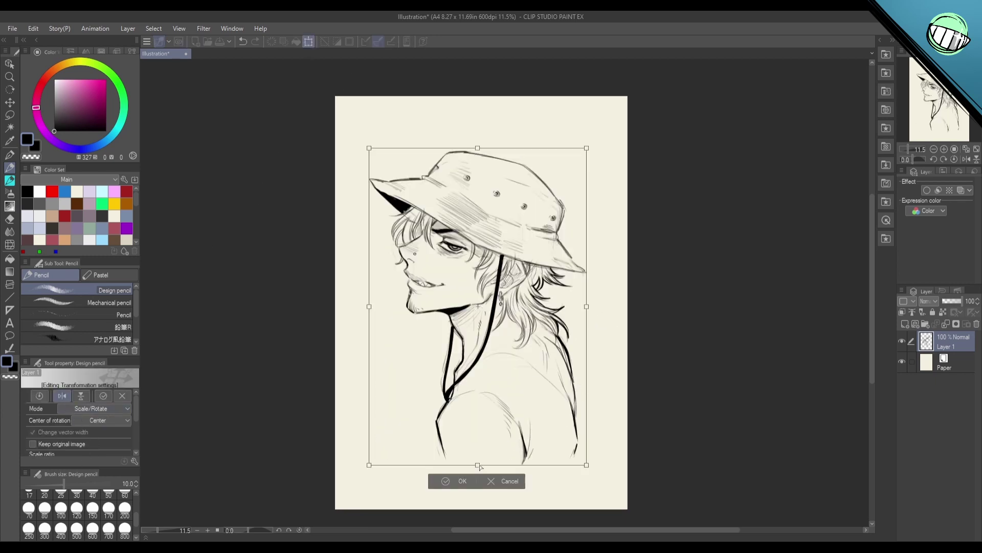
drag(477, 465, 471, 468)
drag(588, 147, 591, 145)
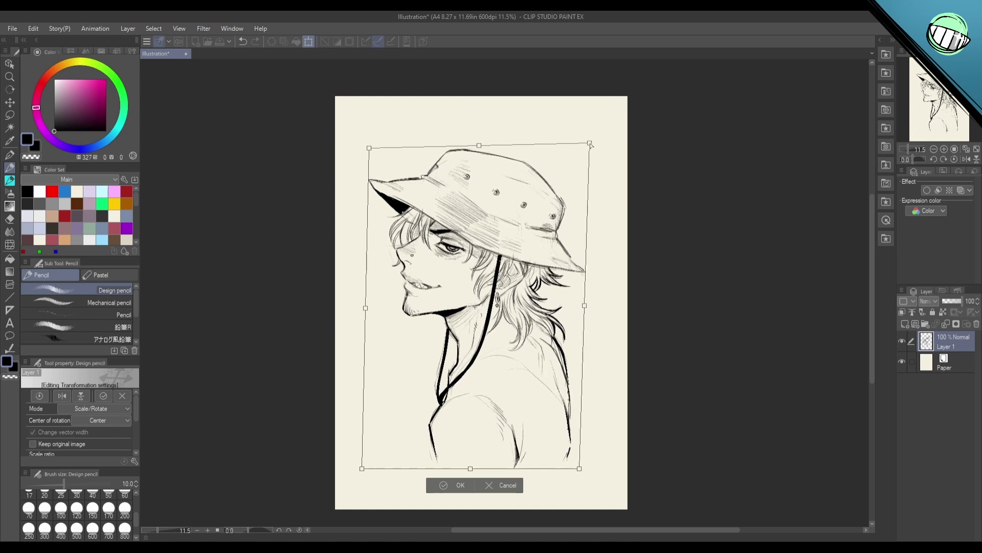
mouse_move(583, 305)
mouse_down()
mouse_move(609, 302)
mouse_move(609, 322)
mouse_up()
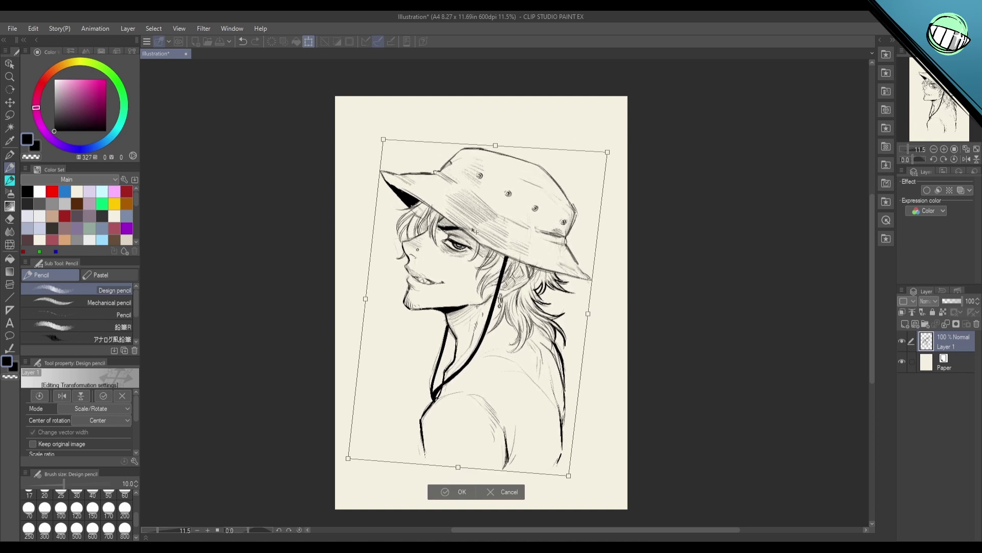
drag(365, 299, 368, 296)
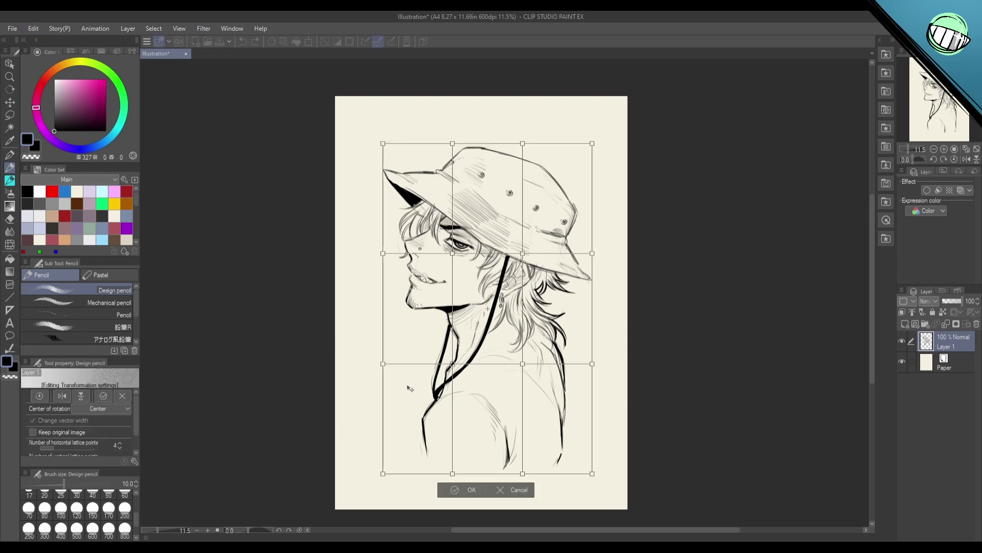
Step: Warp the drawing with Mesh Transformation, pulling the chest and chin forward and the rear of the hat outward
drag(383, 473, 362, 480)
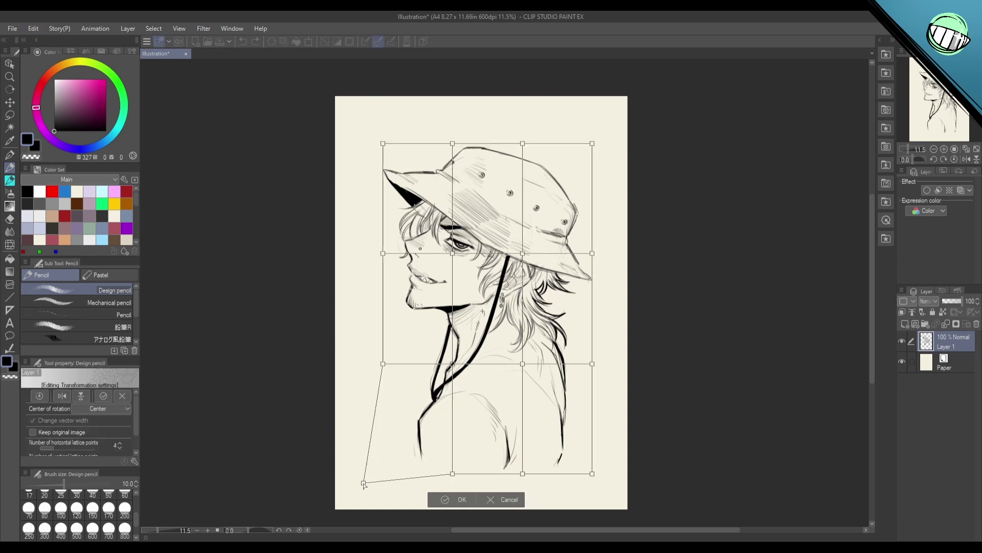
drag(453, 474, 444, 479)
drag(383, 363, 372, 365)
drag(452, 253, 449, 254)
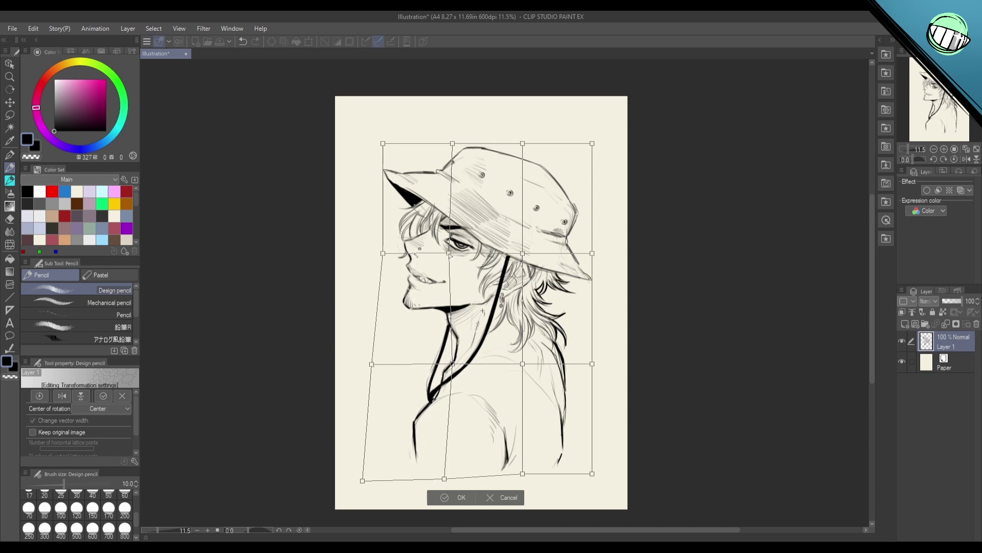
drag(382, 255, 381, 254)
key(h)
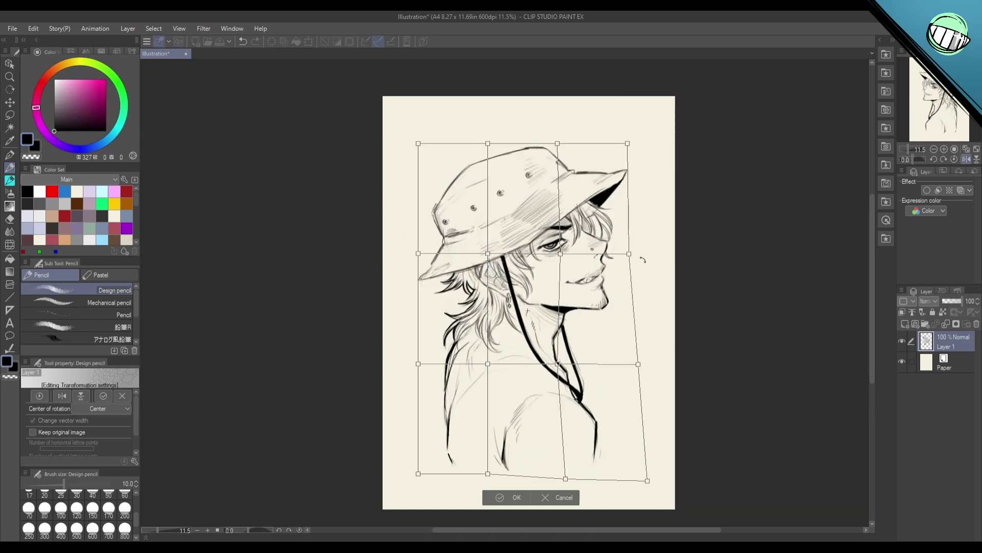
key(h)
drag(595, 255, 602, 256)
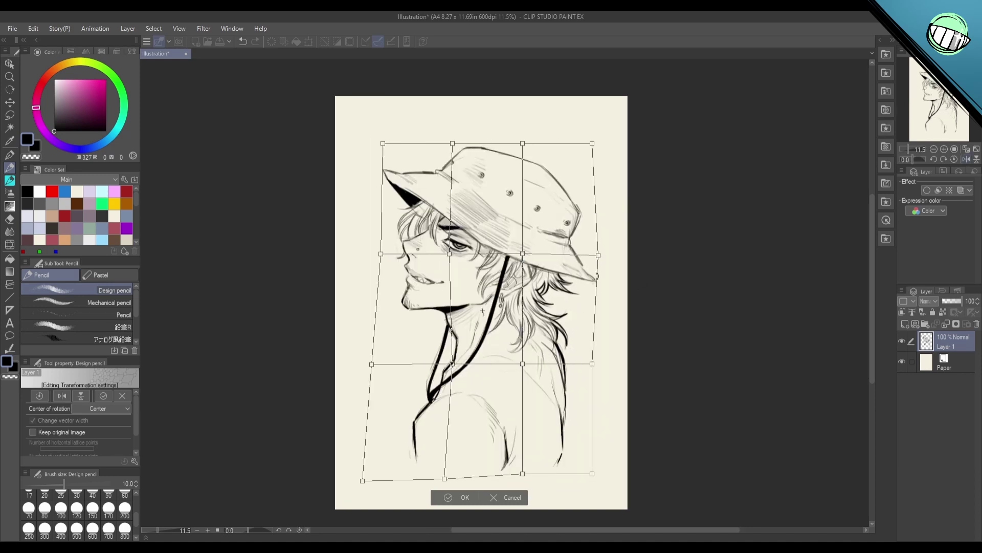
drag(594, 365, 596, 367)
click(469, 496)
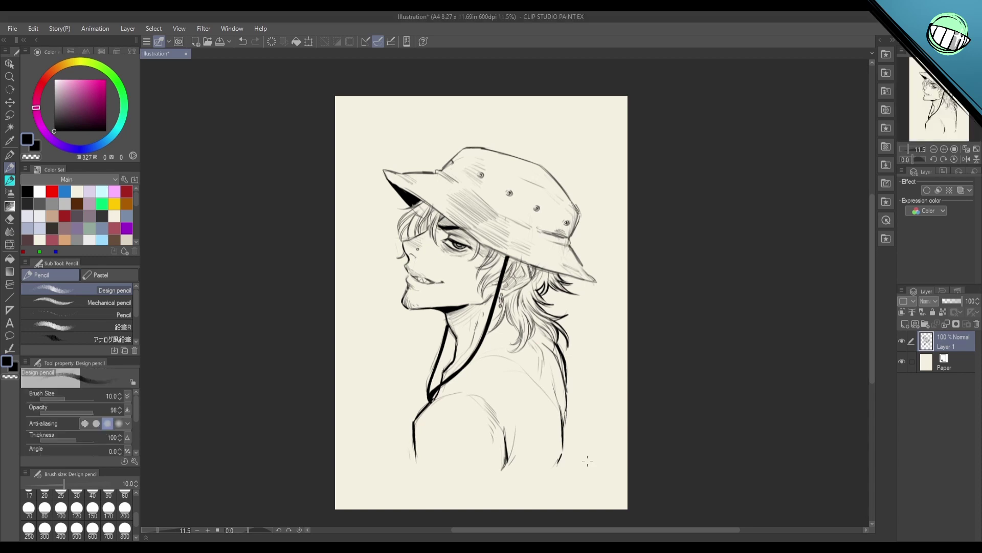
Step: Add a layer beneath the sketch, mark the sketch layer red, and place the added layer in a new folder
click(905, 324)
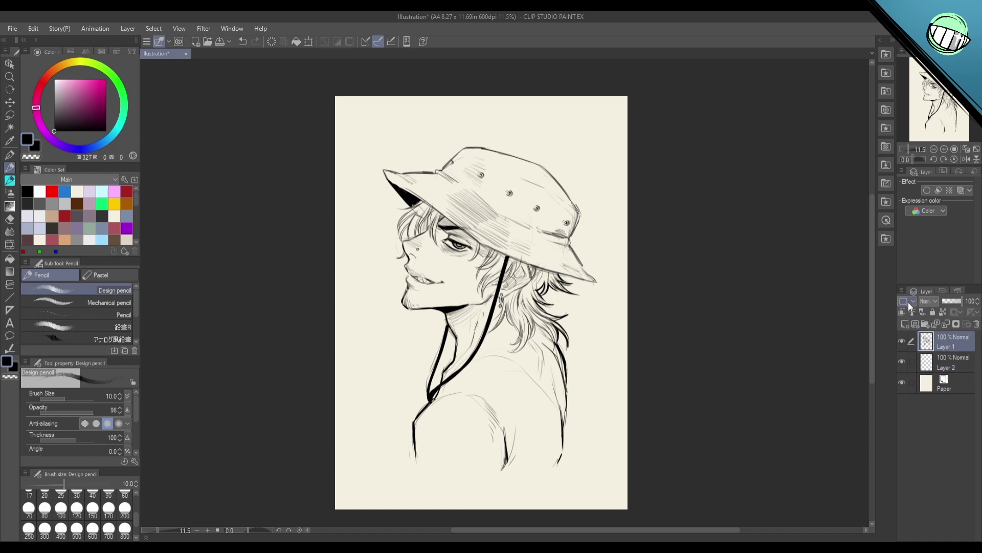
click(948, 358)
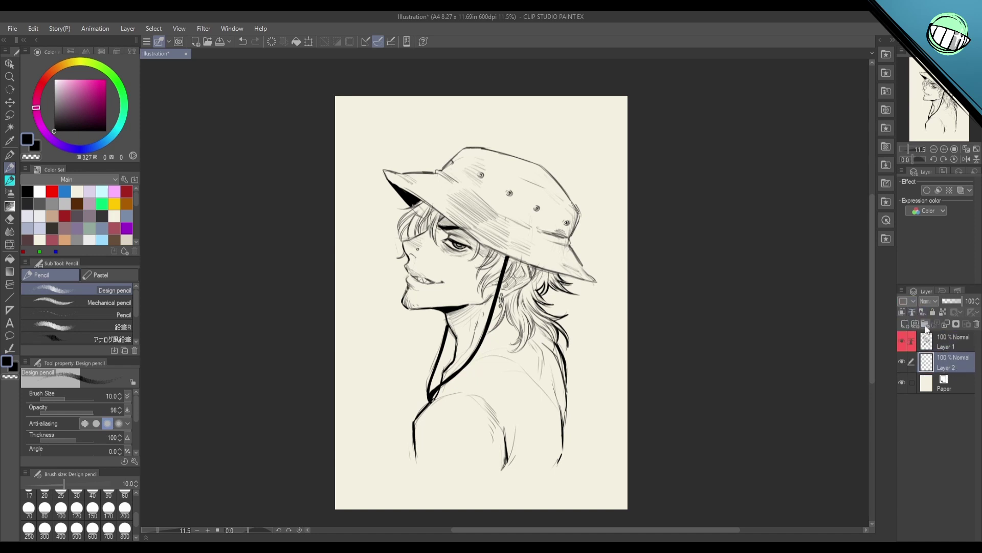
click(925, 324)
drag(946, 374, 947, 365)
Step: Close the torso's open lower edge and the gap at the hat's rear brim with blue Turnip pen strokes on Layer 2
key(g)
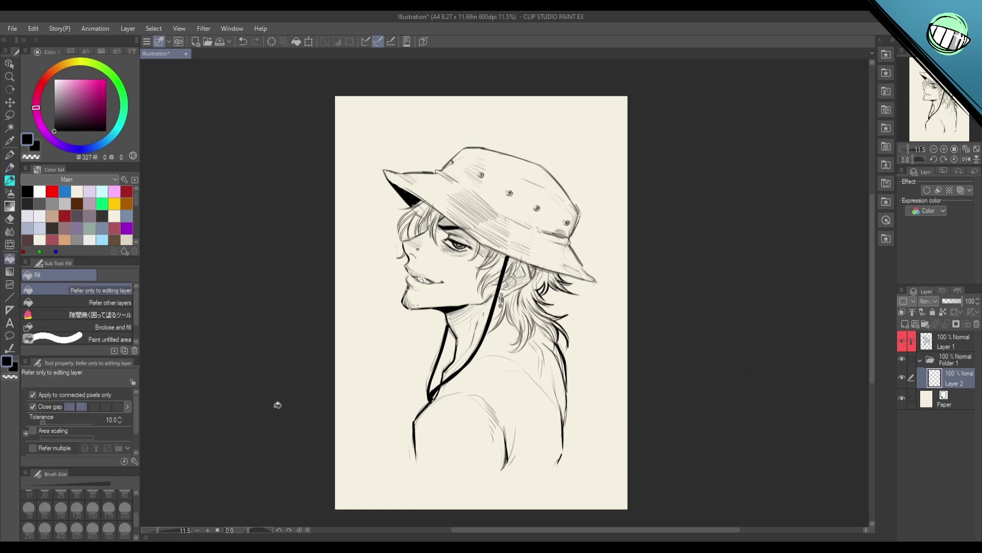
click(9, 155)
click(65, 191)
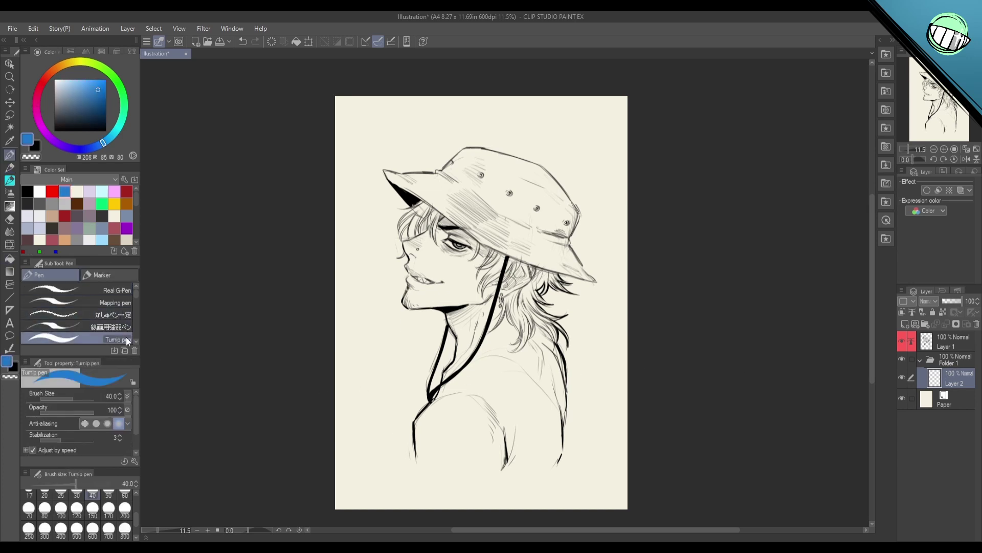
mouse_move(417, 459)
mouse_down()
mouse_move(473, 483)
mouse_move(548, 463)
mouse_up()
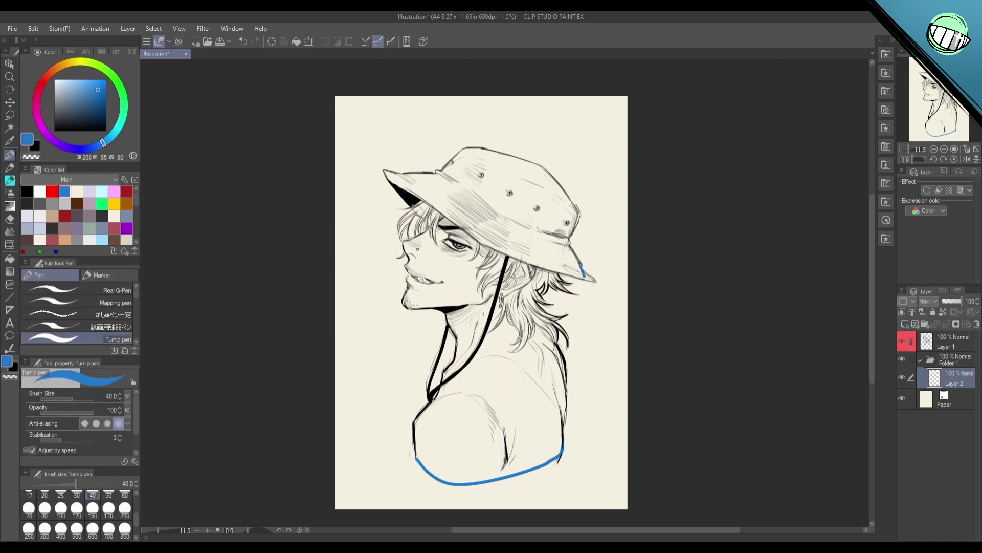
drag(581, 264, 586, 277)
Step: Fill the figure's silhouette in blue with the 隙間無く囲って塗るツール enclose-fill sub tool, undoing the fill that floods the whole canvas
key(g)
click(591, 238)
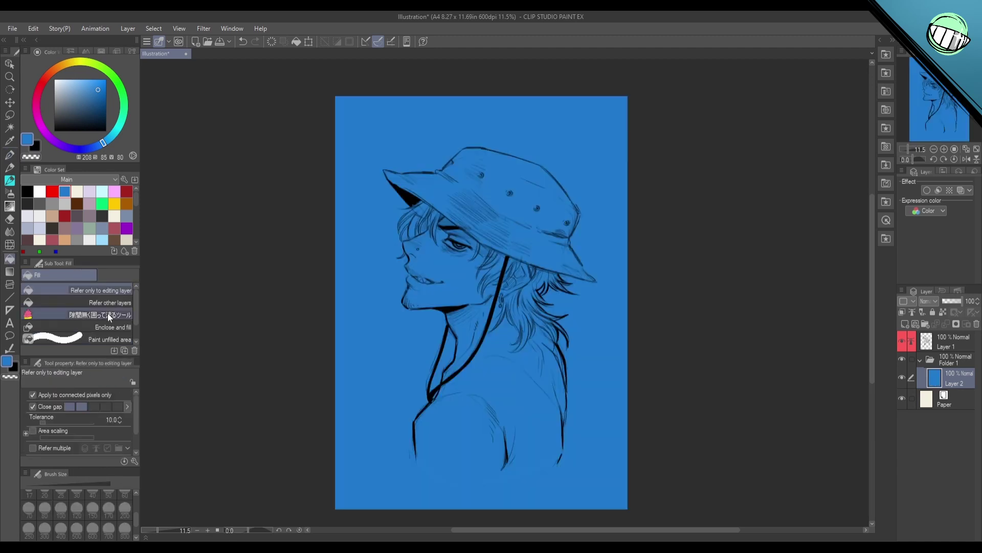
click(109, 317)
key(ctrl+z)
mouse_move(583, 233)
mouse_down()
mouse_move(576, 166)
mouse_move(428, 502)
mouse_move(622, 370)
mouse_move(655, 320)
mouse_move(624, 343)
mouse_up()
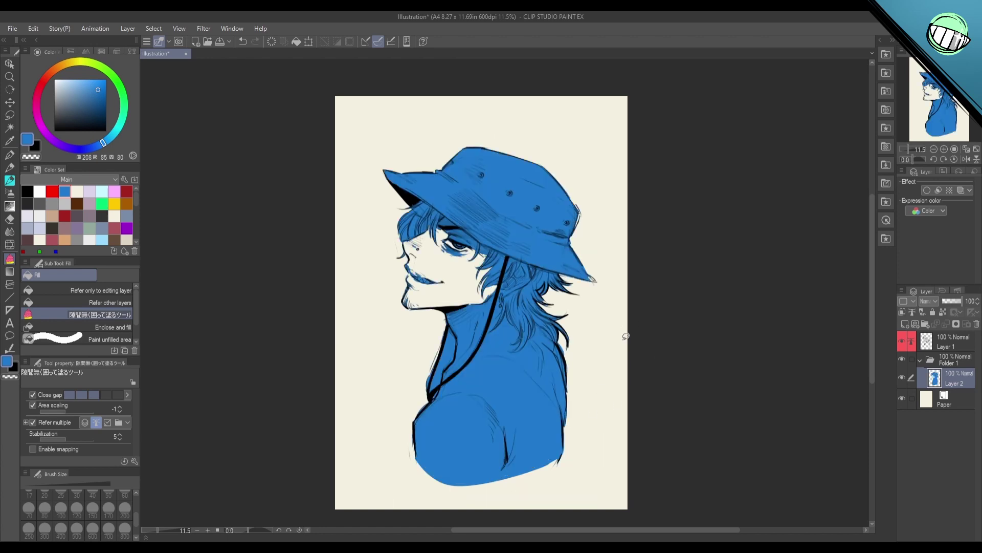
Step: Fill the remaining uncoloured areas of the face, fringe and chin in blue, closing outline gaps with the Turnip pen where needed
key(p)
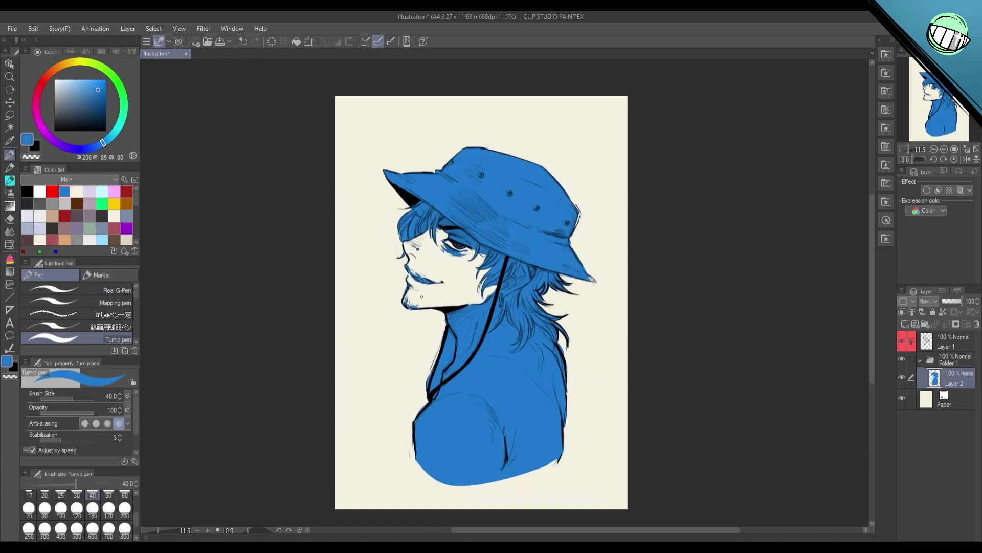
key(g)
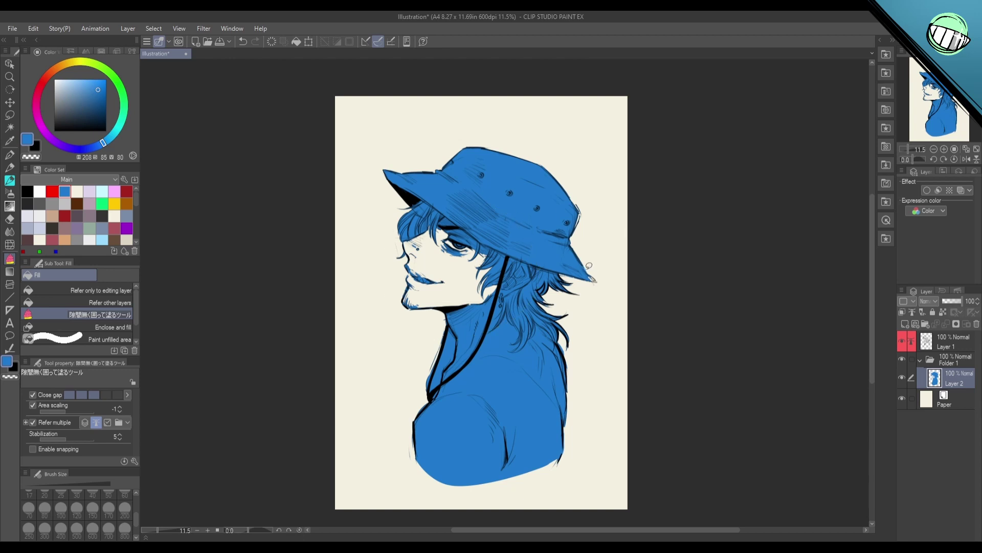
key(p)
mouse_move(404, 209)
mouse_down()
mouse_move(410, 333)
mouse_move(442, 338)
mouse_up()
key(ctrl+z)
key(g)
mouse_move(411, 209)
mouse_down()
mouse_move(471, 330)
mouse_move(479, 199)
mouse_up()
key(p)
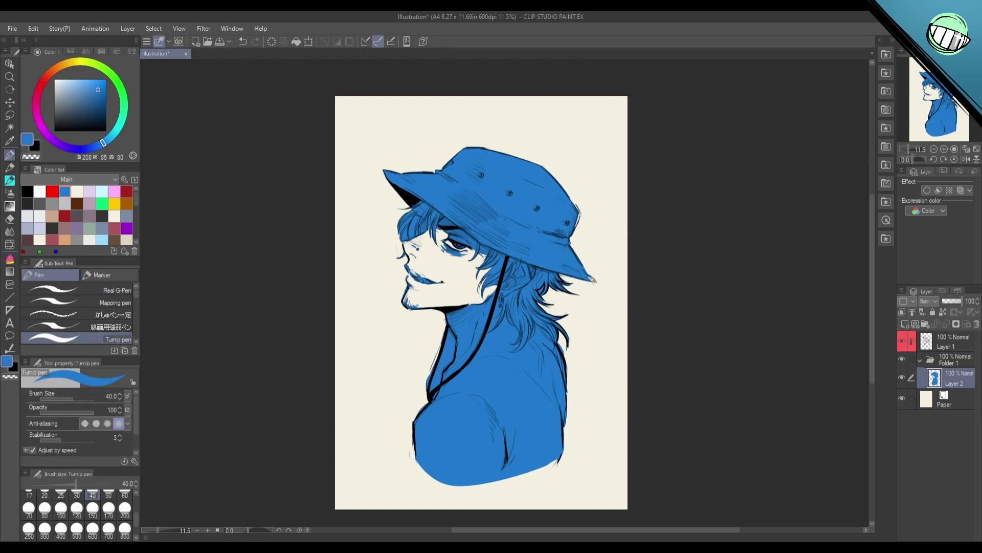
key(g)
mouse_move(395, 238)
mouse_down()
mouse_move(422, 193)
mouse_move(404, 220)
mouse_up()
key(p)
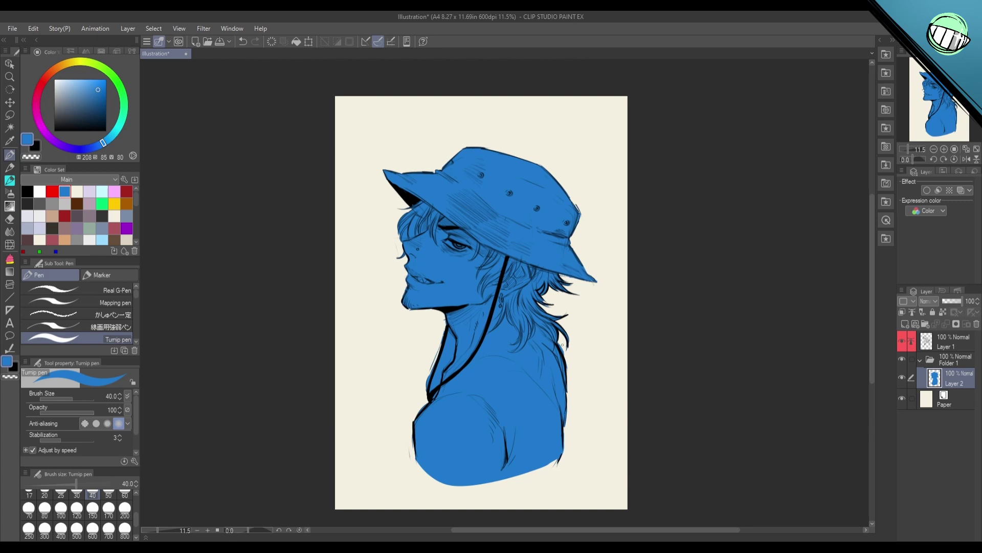
Step: Auto-select the background gaps between the strap and neck and among the hair strands, referring to all layers, and delete their blue fill
key(w)
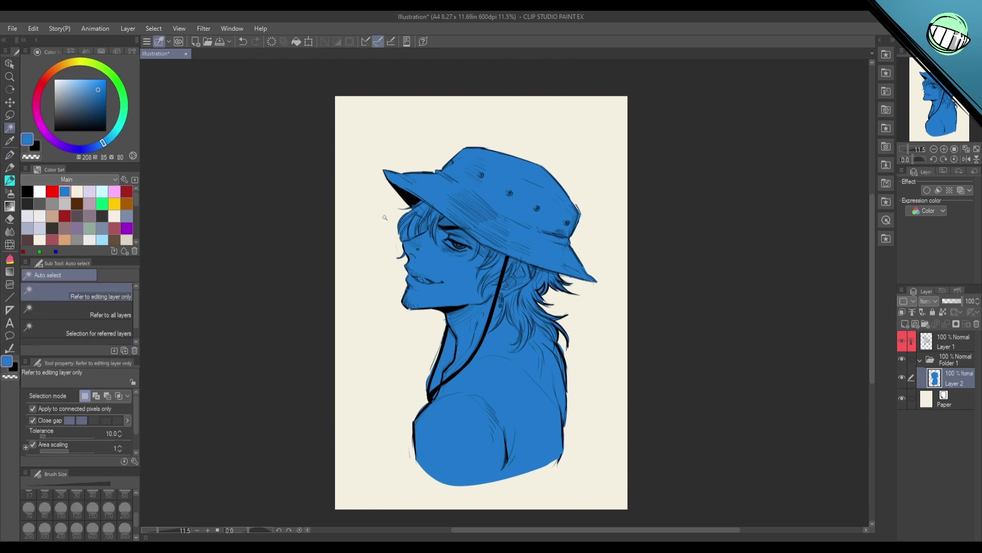
click(115, 313)
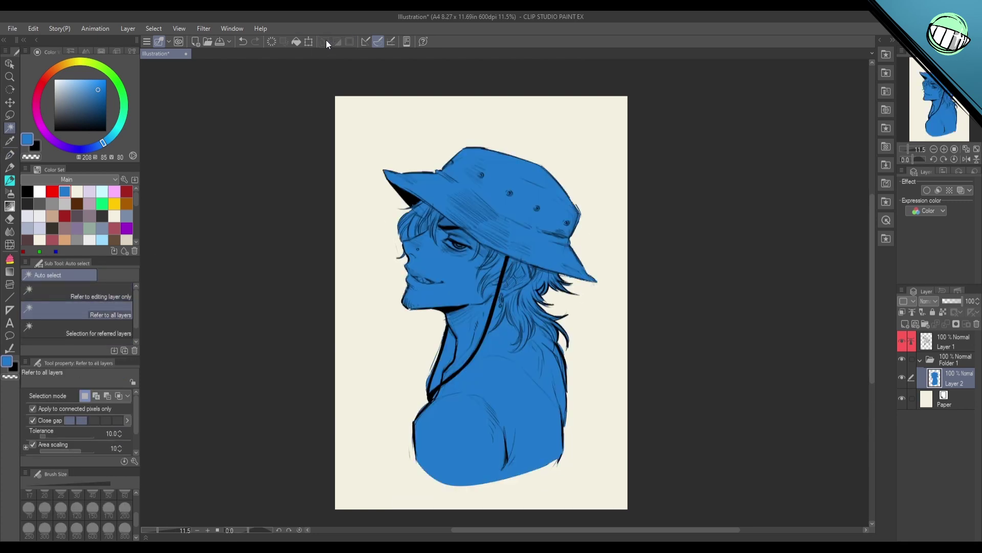
click(445, 356)
key(Delete)
click(541, 290)
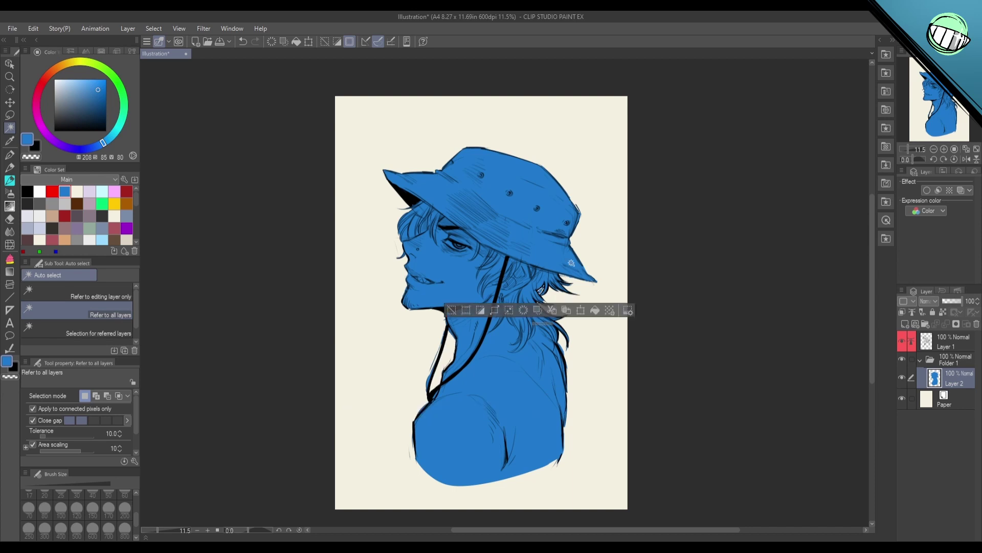
click(410, 225)
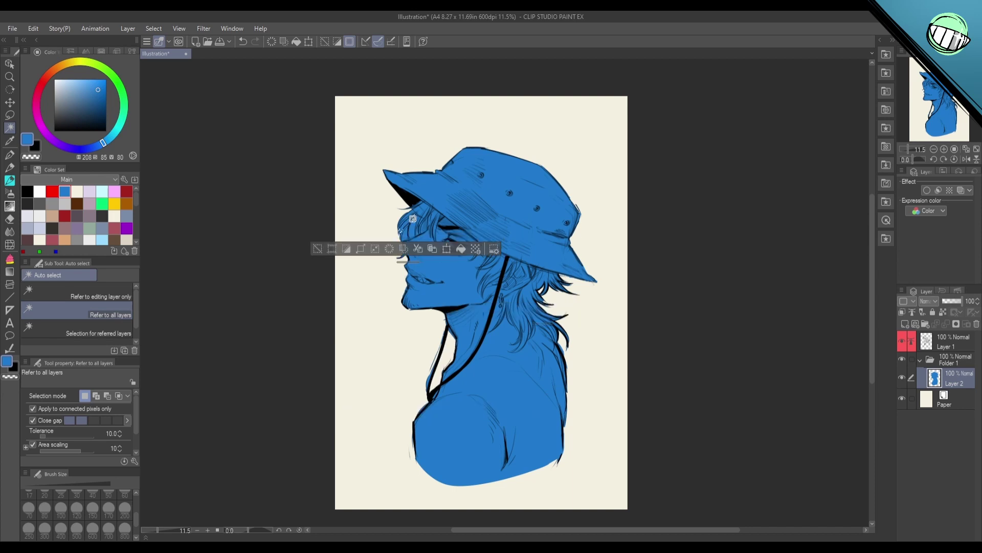
key(Delete)
click(325, 42)
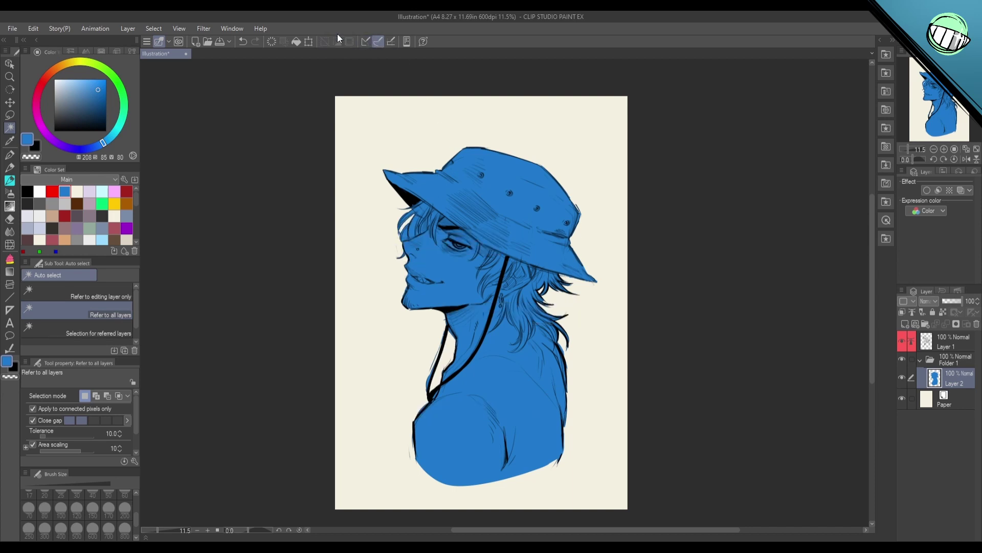
Step: Clean up the silhouette's edges around the strap, hair and back with the Hard eraser at size 60 and the Turnip pen
key(e)
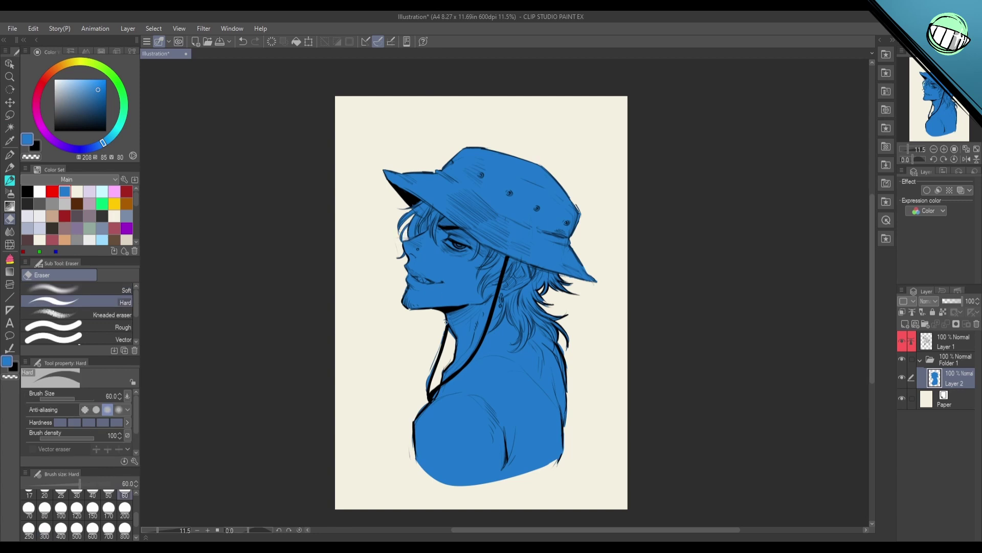
mouse_move(446, 320)
mouse_down()
mouse_move(455, 339)
mouse_move(430, 374)
mouse_move(436, 381)
mouse_up()
key(p)
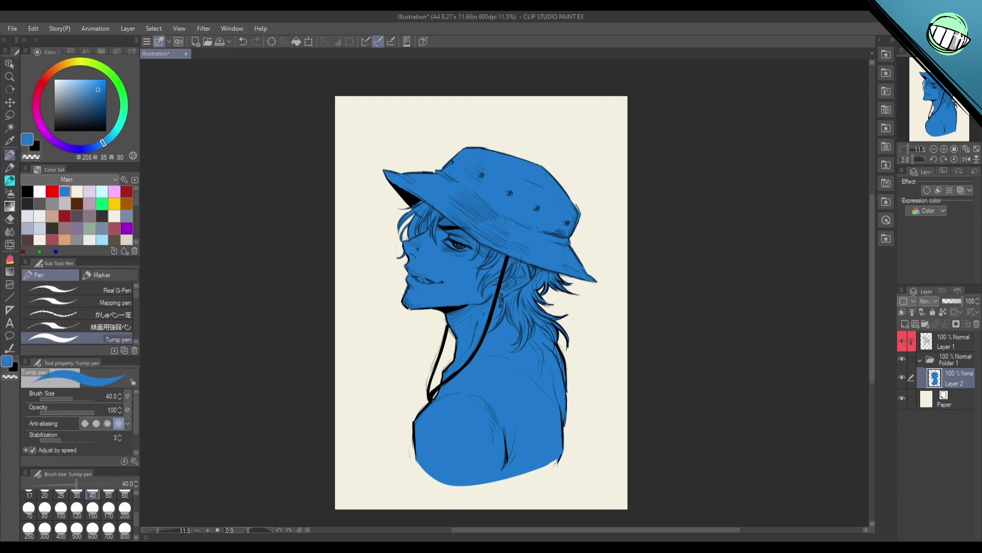
key(e)
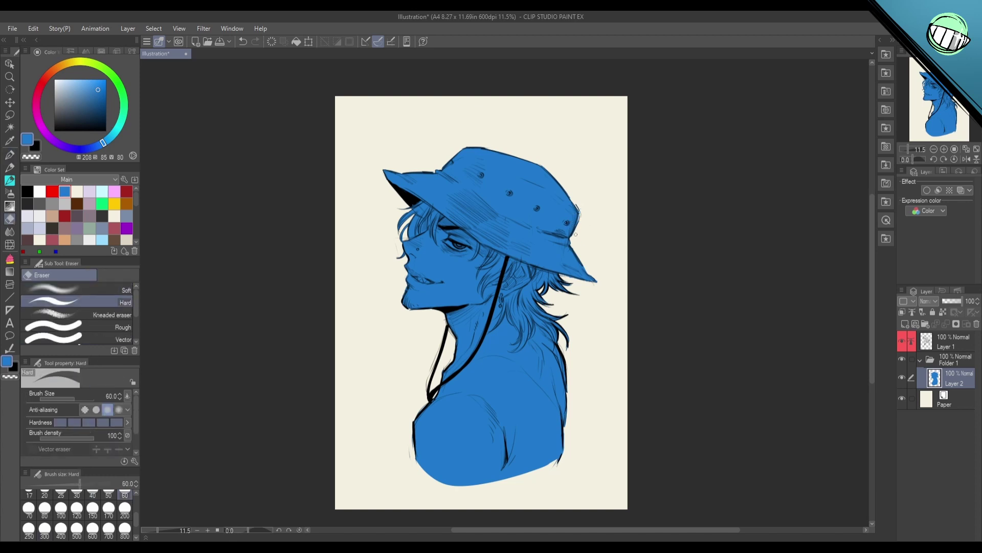
key(p)
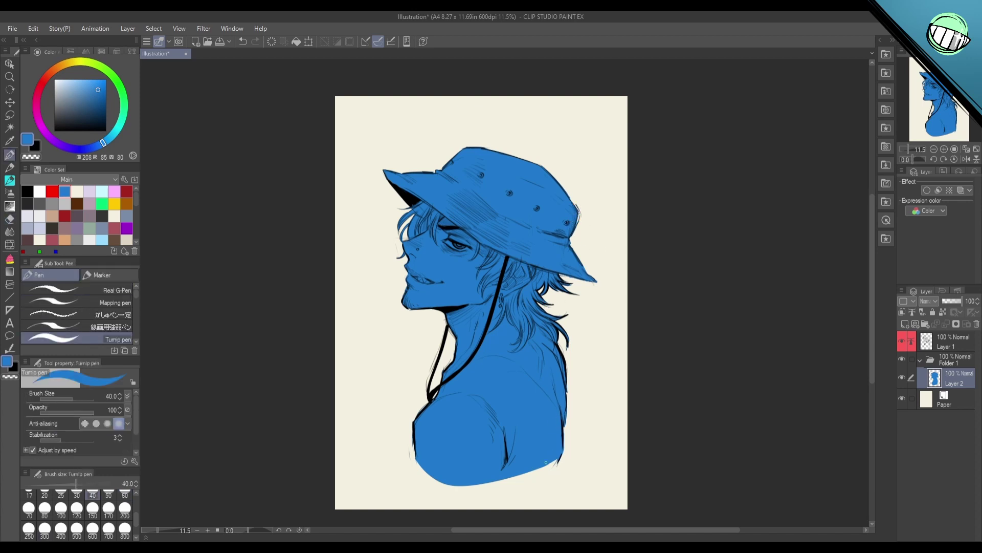
key(e)
key(e)
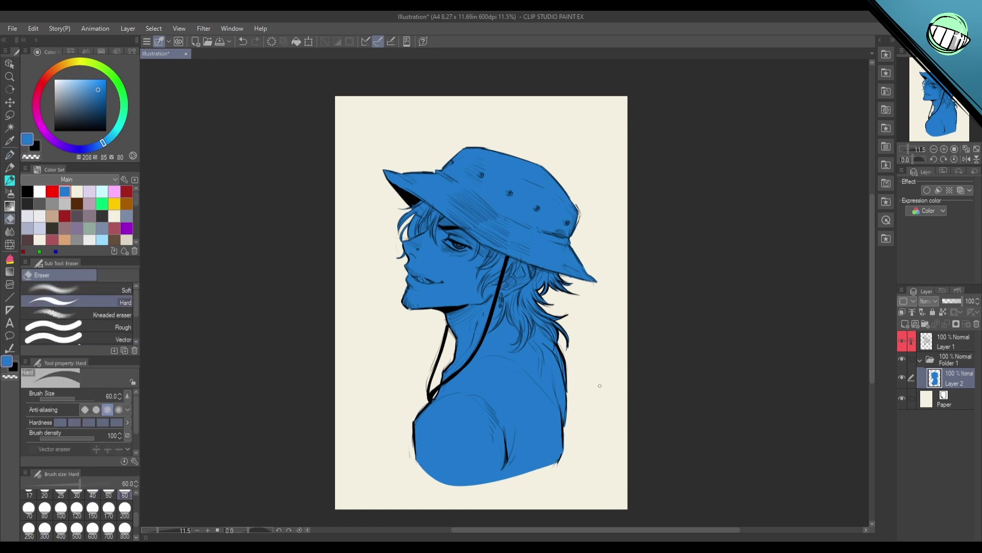
drag(589, 391, 580, 386)
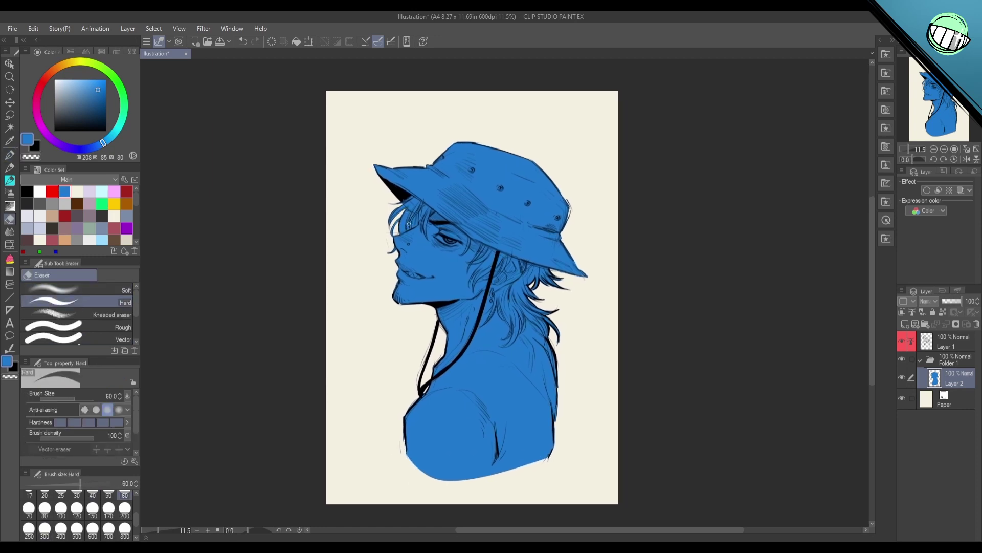
drag(569, 313, 588, 322)
drag(607, 418, 616, 416)
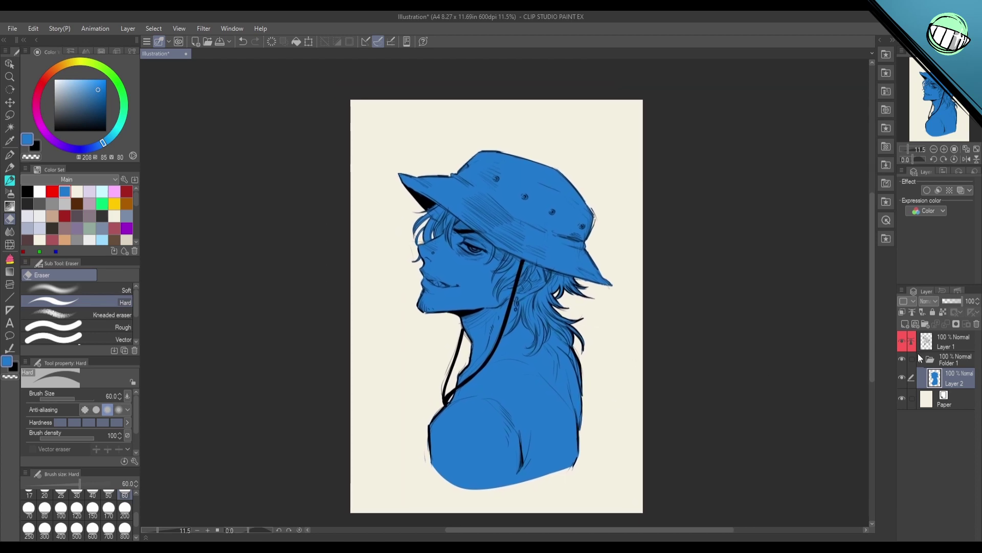
Step: Add a layer inside Folder 1 and place it beneath the blue silhouette layer
key(p)
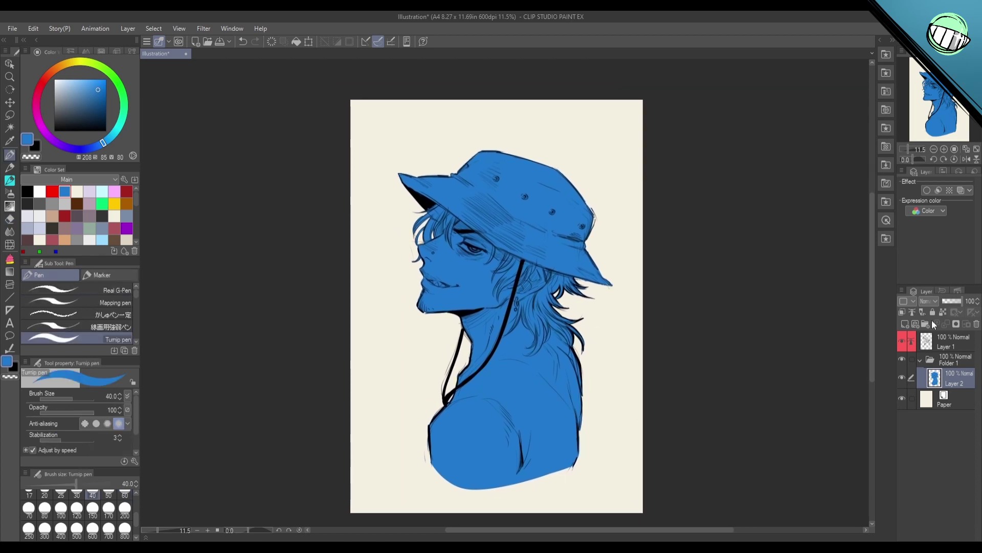
click(905, 324)
drag(954, 382, 956, 407)
Step: Fill Layer 3 with the muted red swatch as the background, and refill it with a brighter, more saturated shade of the same red
key(g)
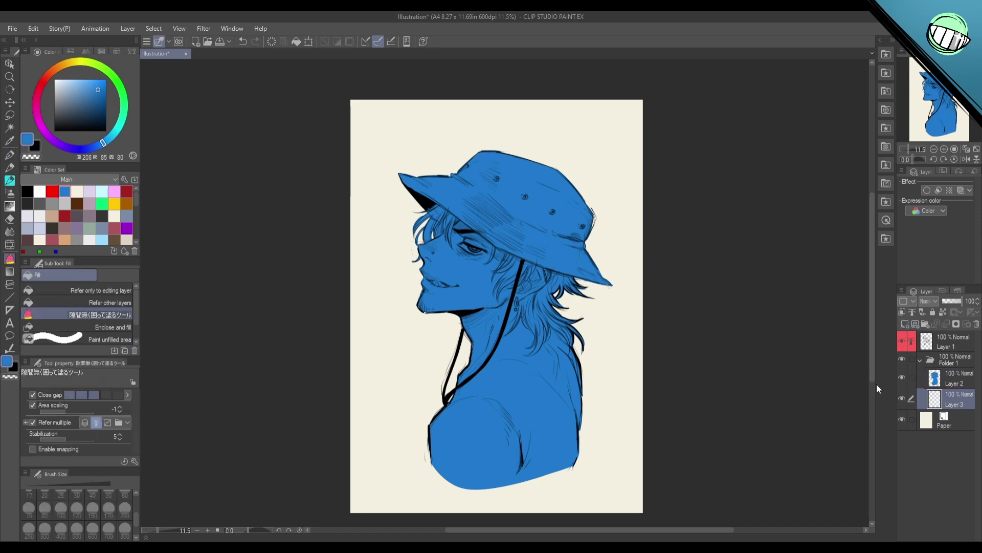
click(127, 228)
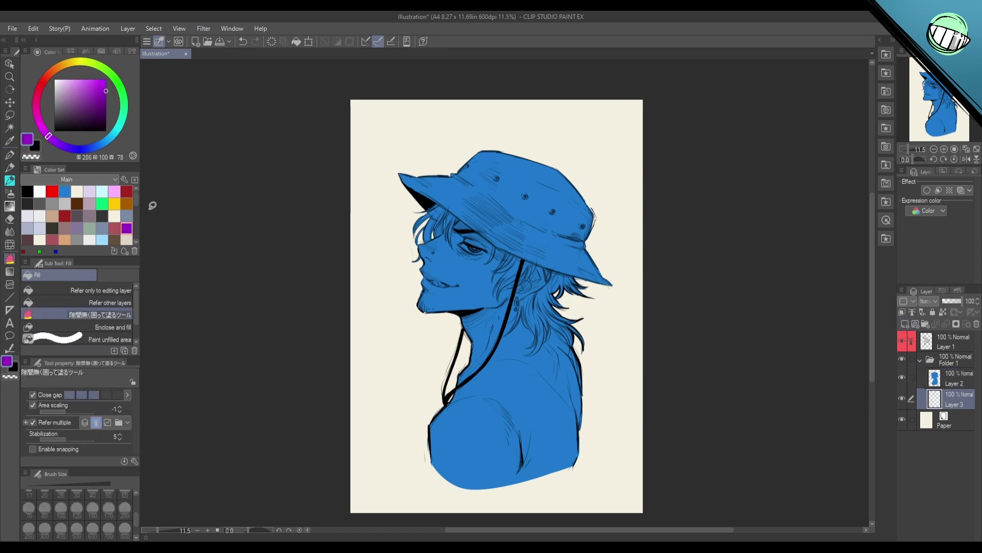
click(126, 216)
click(113, 239)
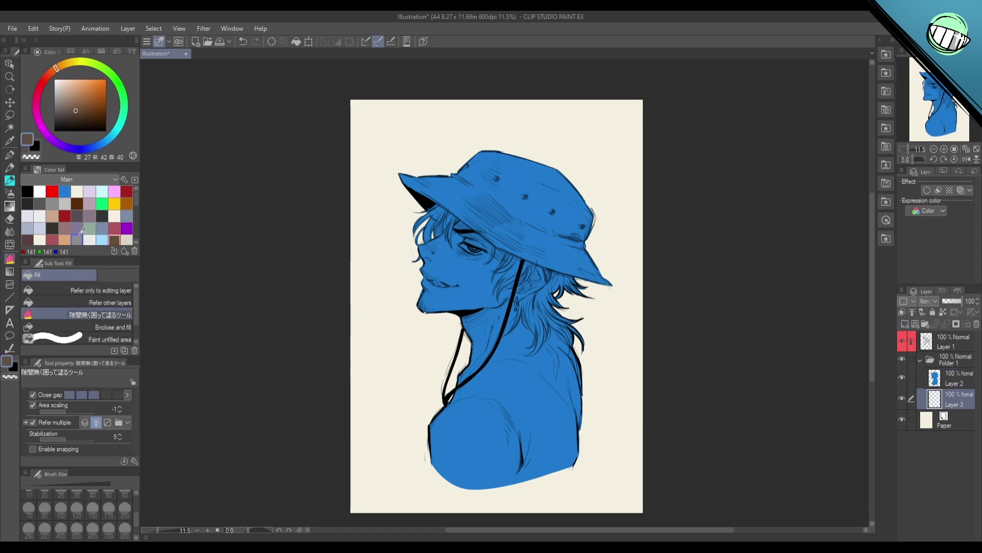
click(76, 232)
click(64, 238)
click(54, 238)
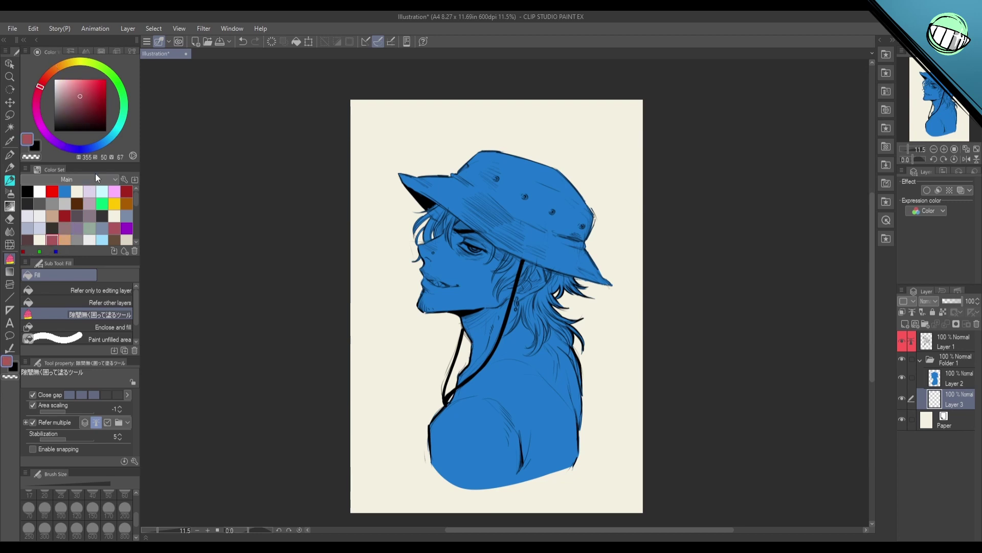
click(100, 290)
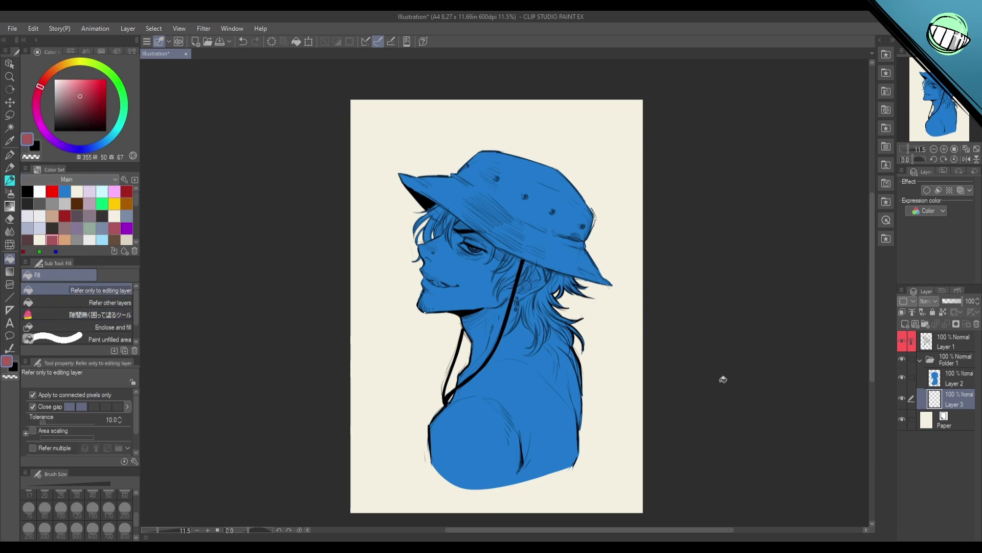
key(alt+BackSpace)
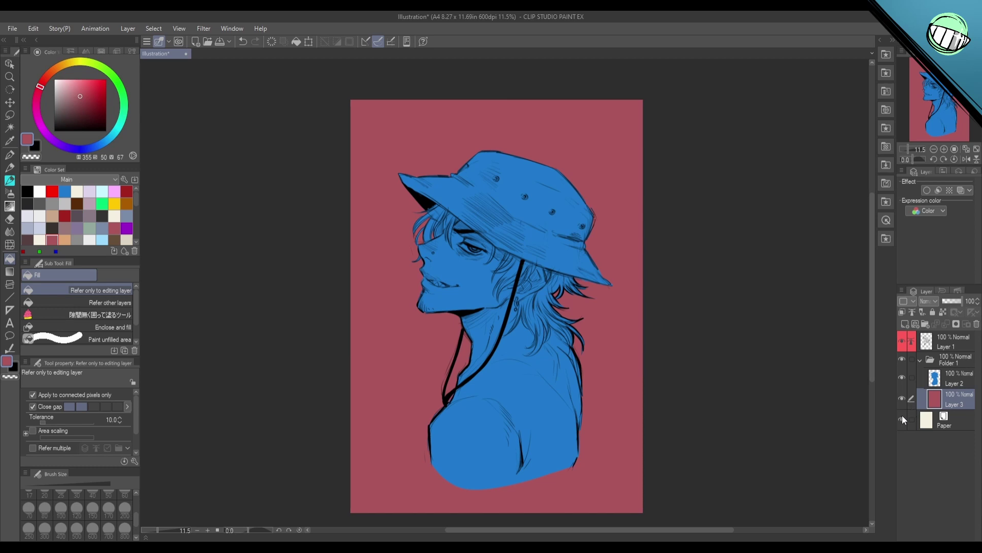
click(84, 89)
key(alt+BackSpace)
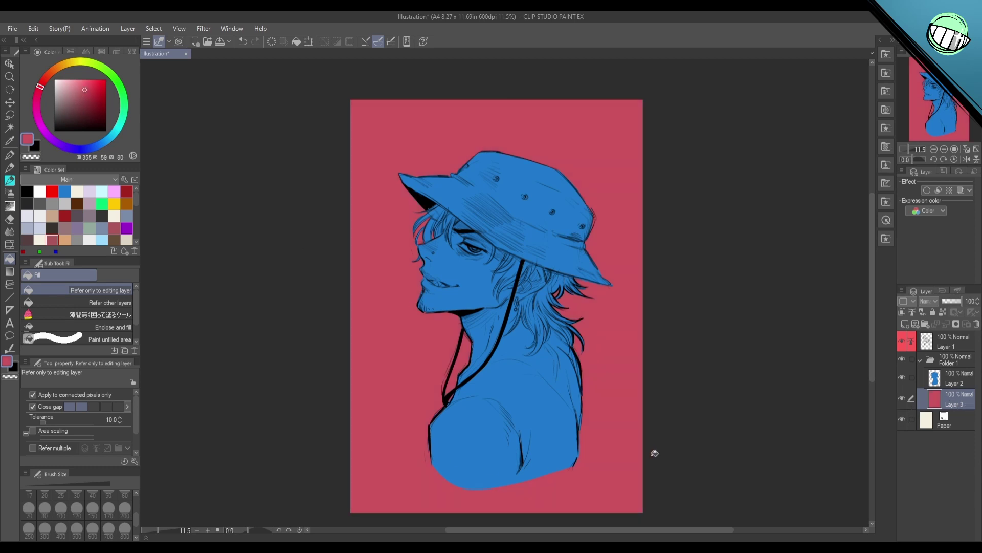
Step: Recolour the figure's silhouette on Layer 2 from blue to the tan skin swatch
click(934, 388)
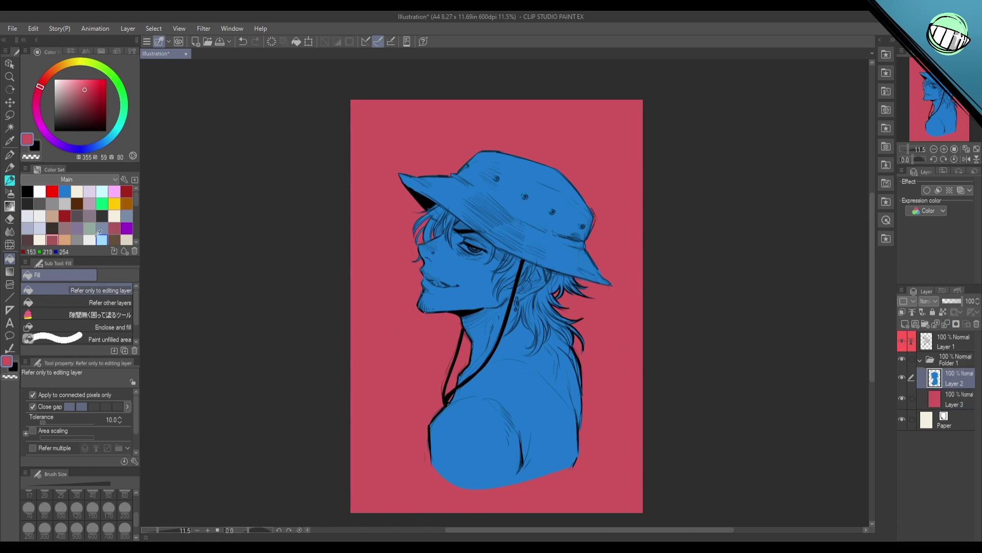
click(64, 239)
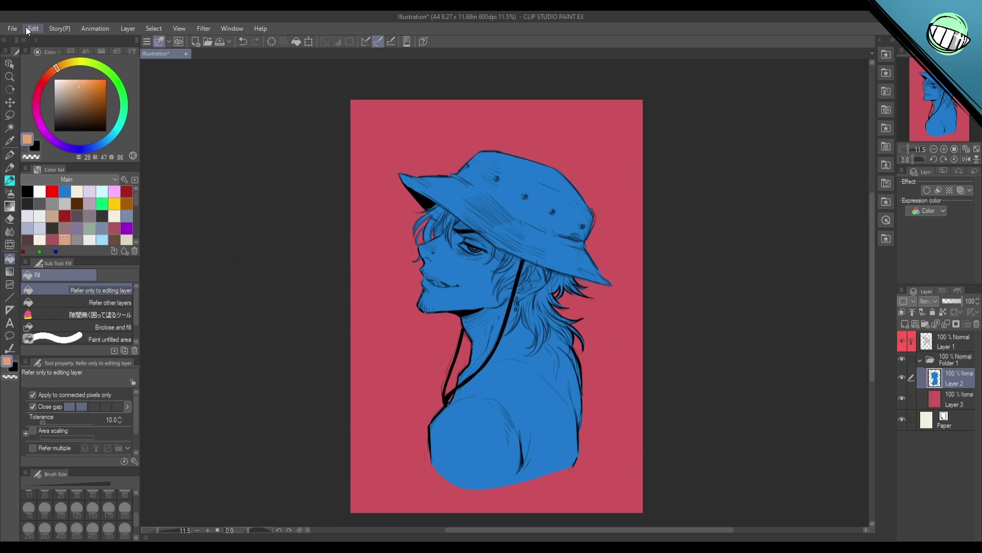
key(alt+BackSpace)
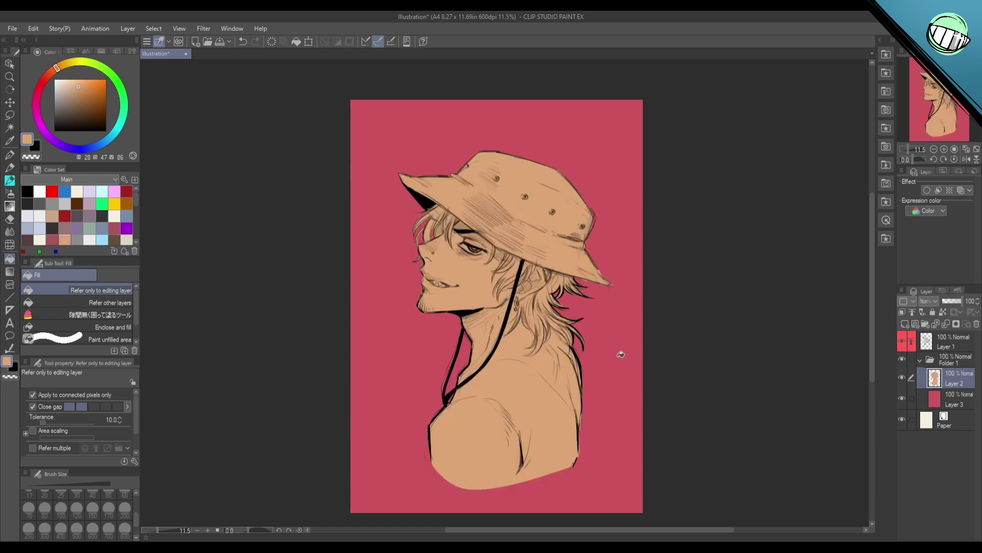
Step: Flip the canvas view and enclose-fill the bucket hat in white on a new layer clipped to the tan silhouette, undoing the fill on Layer 2
drag(74, 96, 55, 80)
click(97, 314)
key(h)
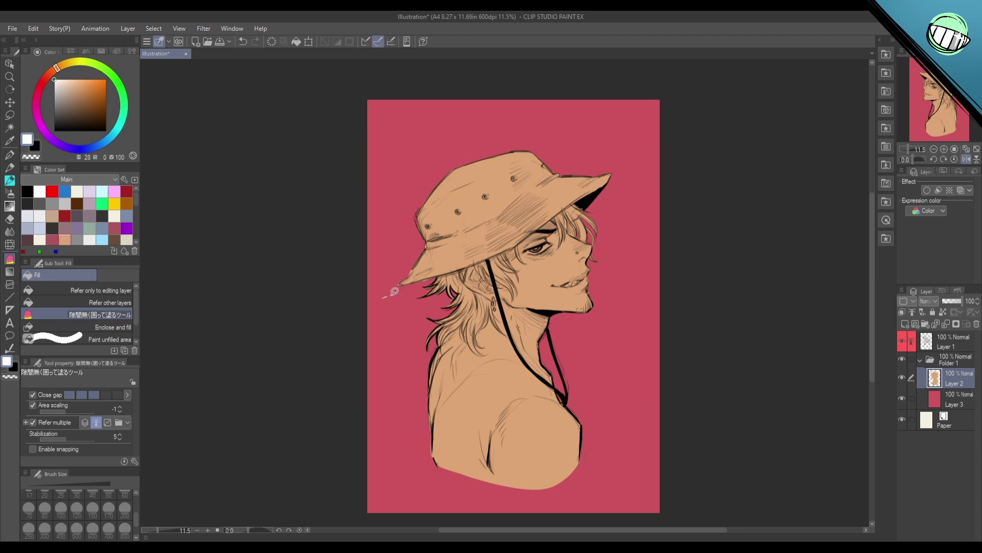
mouse_move(383, 298)
mouse_down()
mouse_move(500, 260)
mouse_move(596, 199)
mouse_move(626, 153)
mouse_move(494, 131)
mouse_move(396, 226)
mouse_move(377, 317)
mouse_move(516, 331)
mouse_move(601, 282)
mouse_move(574, 202)
mouse_up()
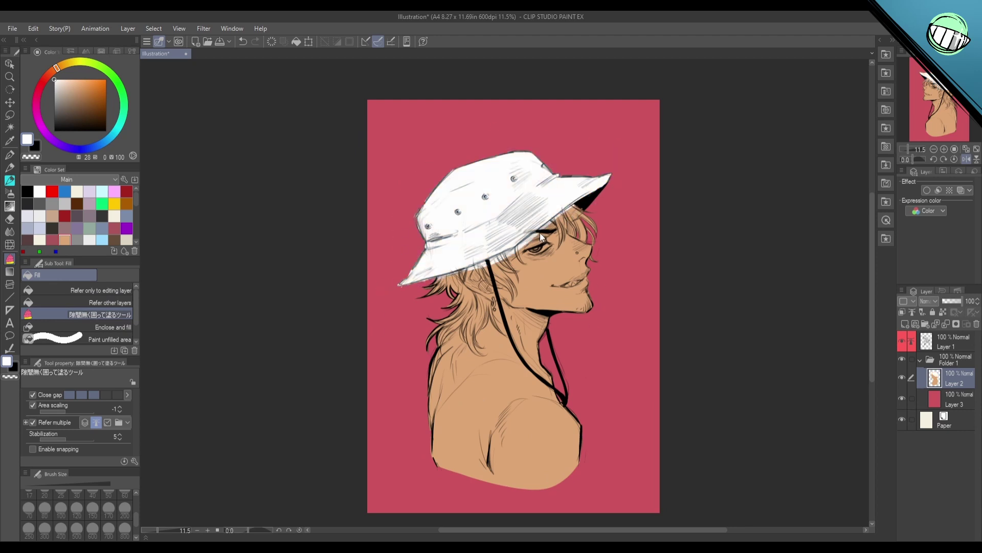
key(ctrl+z)
click(908, 311)
mouse_move(384, 294)
mouse_down()
mouse_move(513, 254)
mouse_move(630, 163)
mouse_move(496, 132)
mouse_move(369, 296)
mouse_up()
key(e)
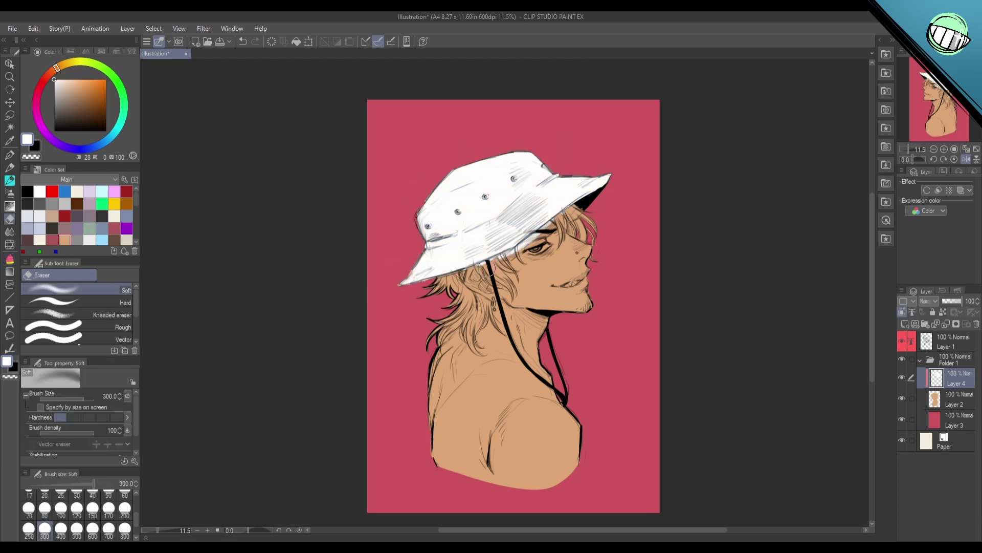
Step: Erase the white spill along the underside of the hat brim on the hat layer with the Hard eraser
click(77, 509)
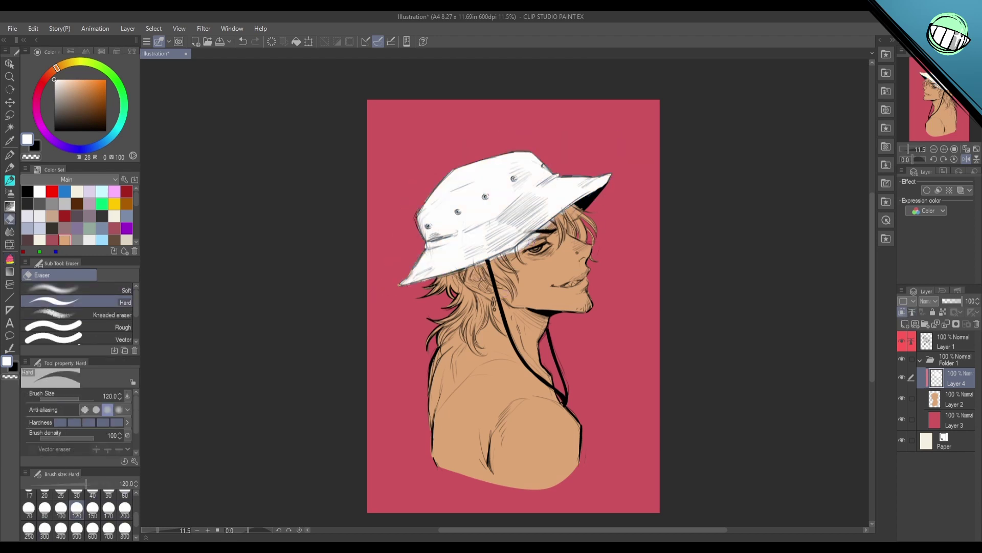
mouse_move(456, 274)
mouse_down()
mouse_move(533, 244)
mouse_move(545, 227)
mouse_up()
drag(594, 299, 582, 293)
Step: Paint the teeth, the eye and the earring white with the Turnip pen on the hat layer
key(p)
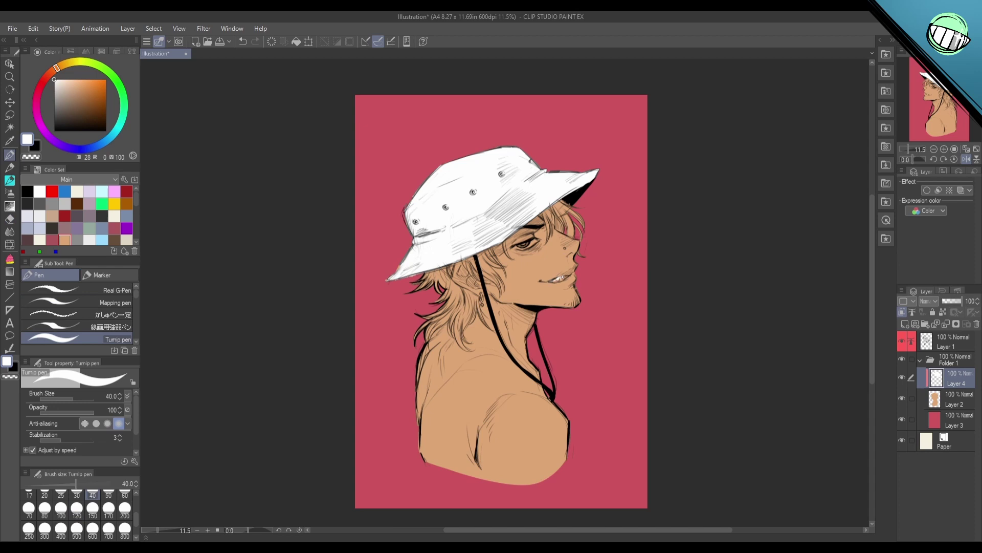
scroll(545, 241, up, 2)
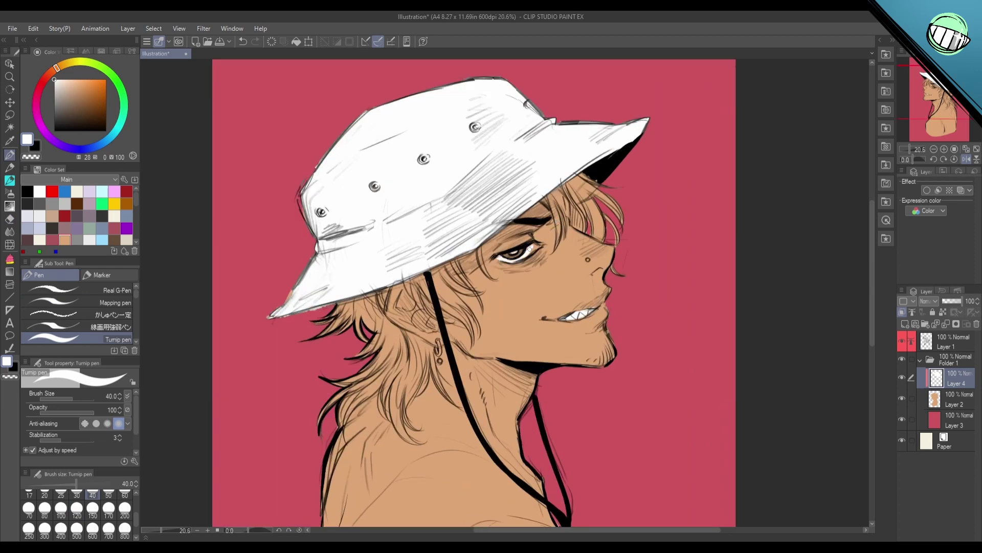
drag(530, 249, 531, 248)
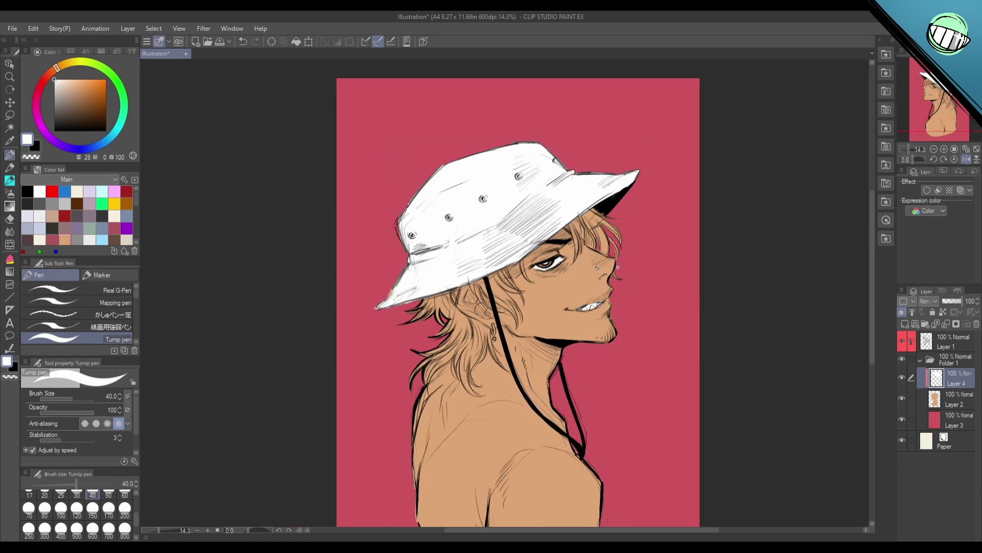
drag(617, 267, 600, 234)
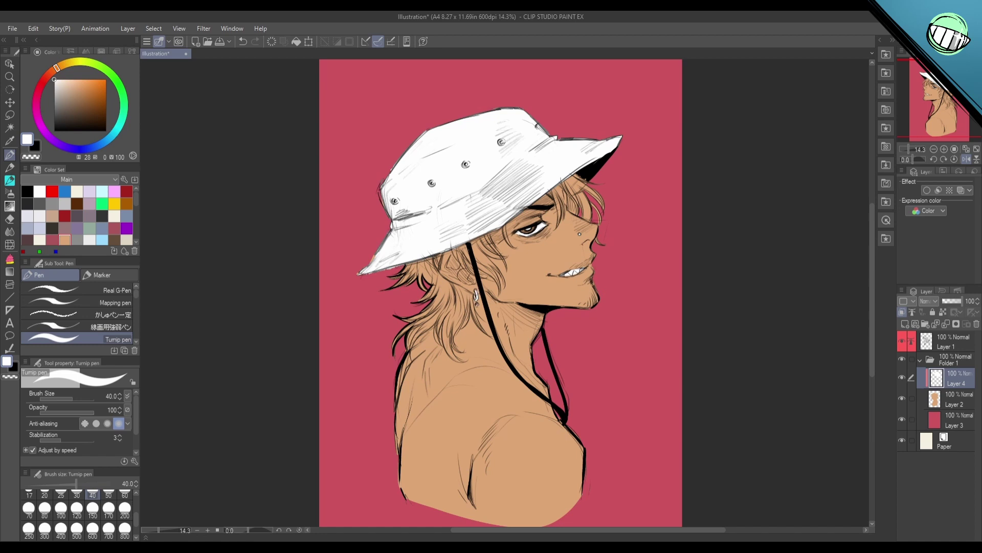
drag(617, 308, 578, 312)
scroll(599, 291, down, 2)
scroll(596, 296, up, 1)
drag(597, 396, 581, 399)
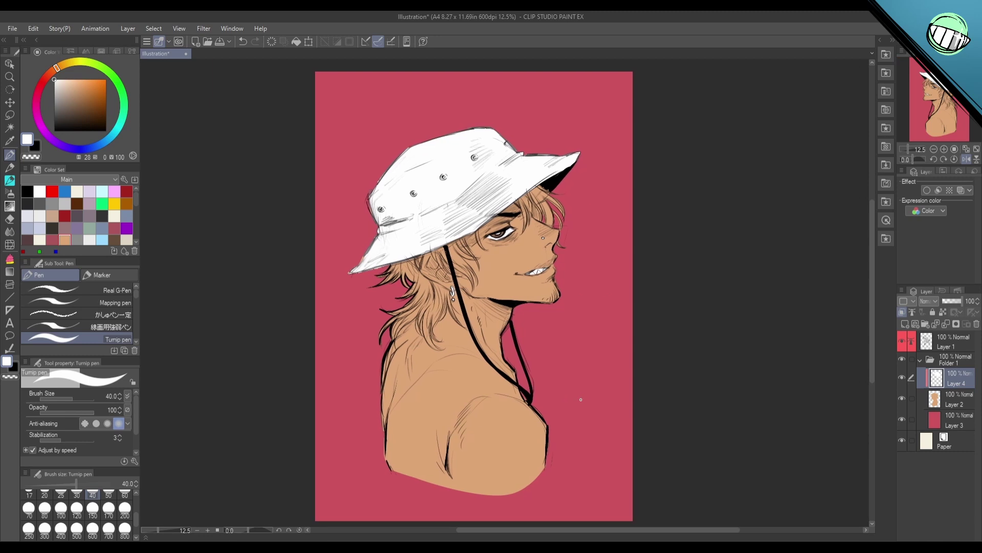
Step: Add a new layer clipped to the silhouette above the hat layer and enclose-fill all the hair in light green on it
click(905, 324)
click(903, 312)
key(g)
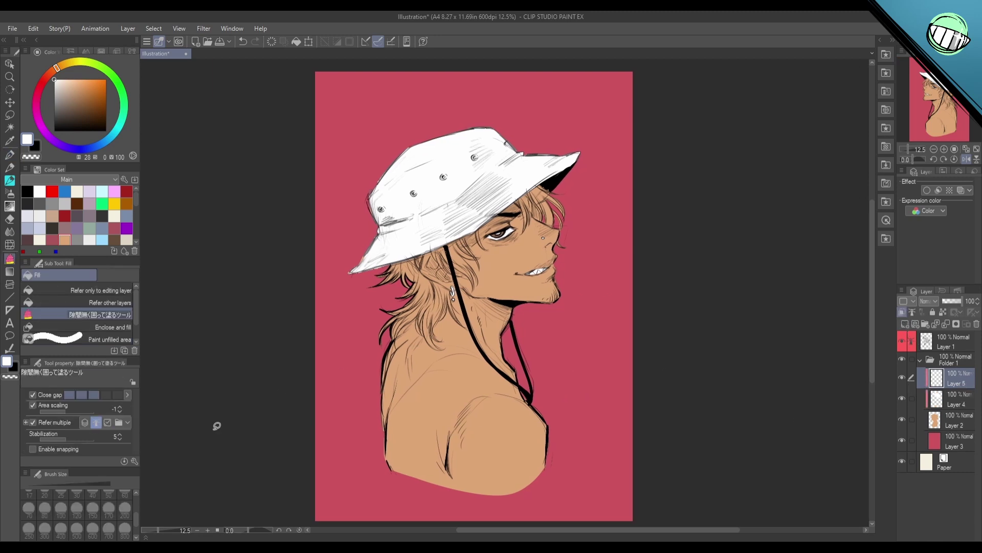
click(127, 229)
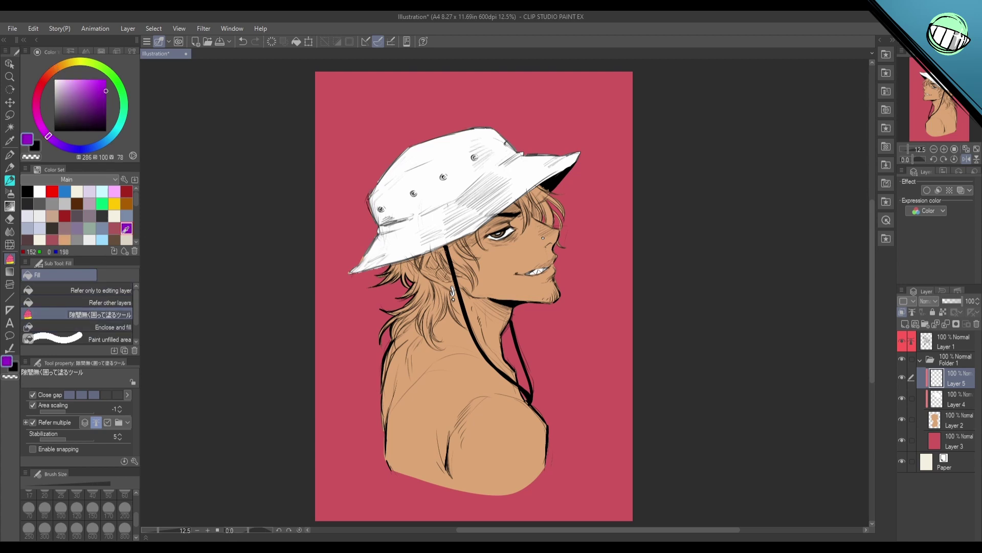
click(126, 216)
click(114, 204)
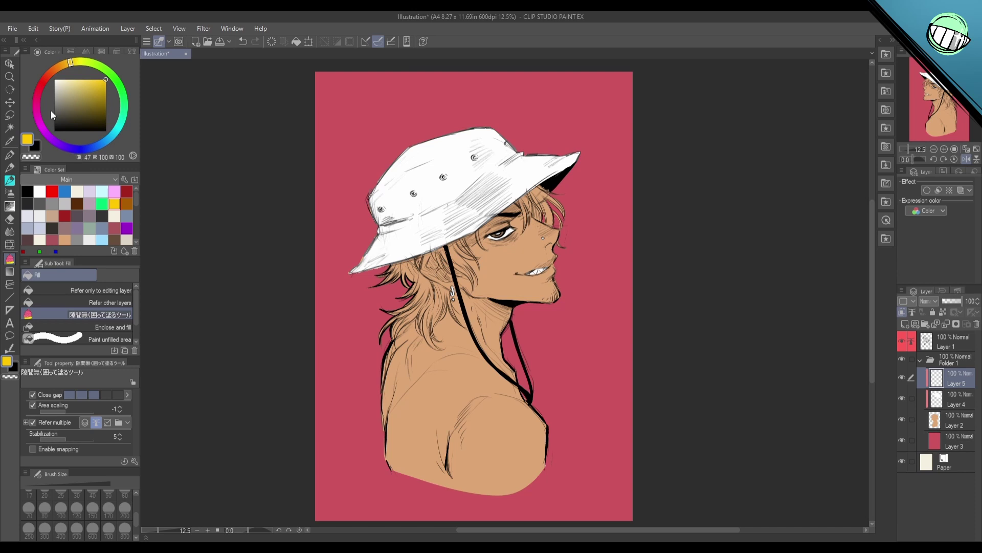
click(80, 89)
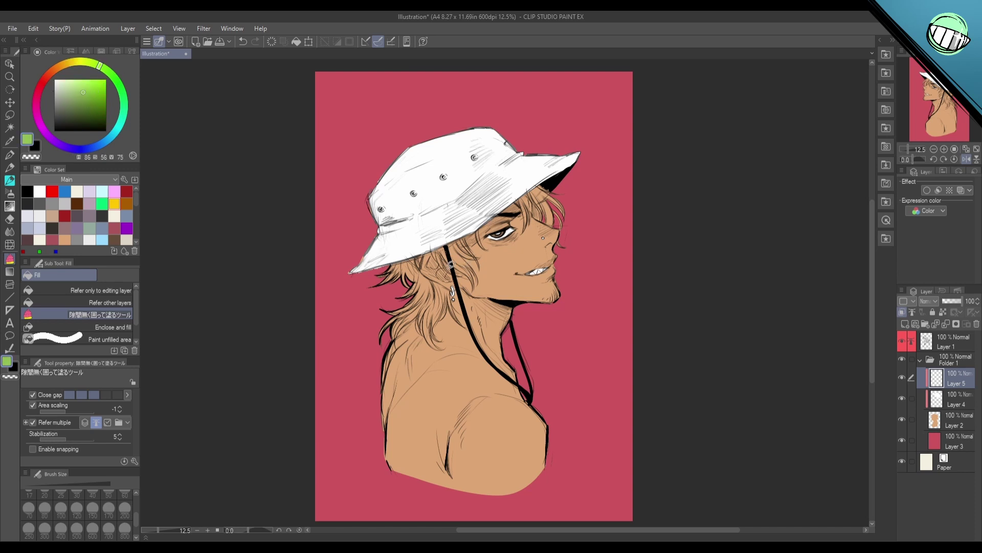
mouse_move(436, 248)
mouse_down()
mouse_move(450, 269)
mouse_move(482, 285)
mouse_move(486, 256)
mouse_move(467, 229)
mouse_move(435, 247)
mouse_up()
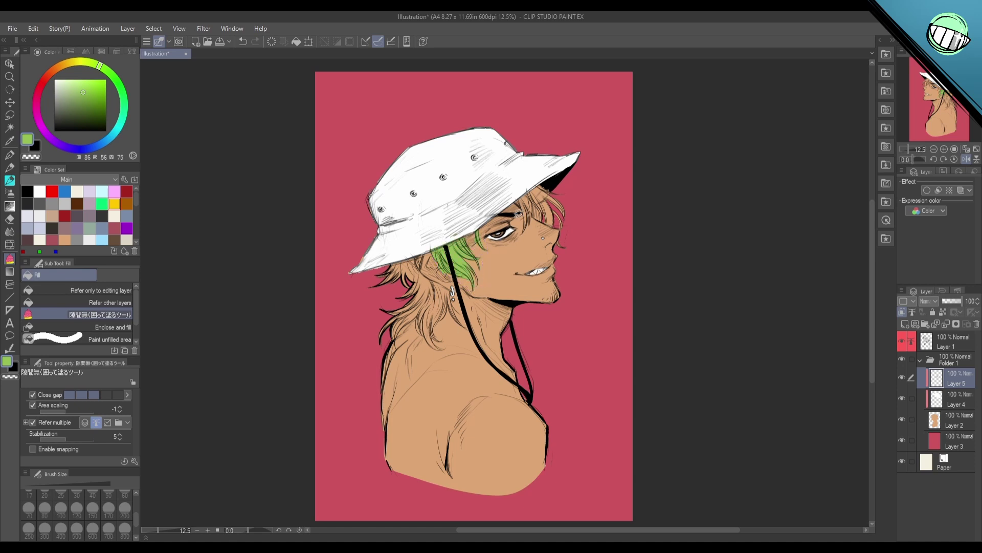
mouse_move(518, 211)
mouse_down()
mouse_move(519, 235)
mouse_move(534, 220)
mouse_move(571, 226)
mouse_move(566, 189)
mouse_move(546, 176)
mouse_move(518, 211)
mouse_up()
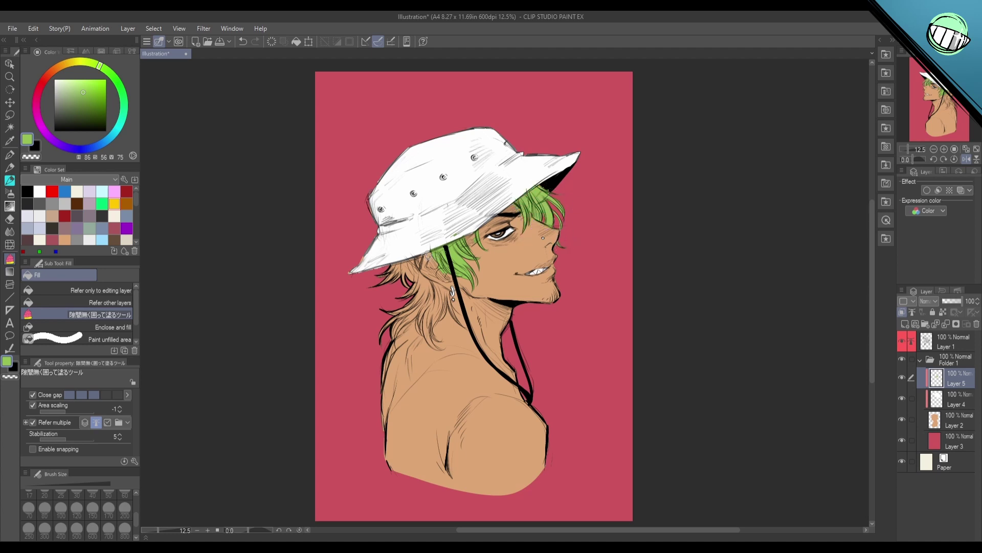
mouse_move(388, 266)
mouse_down()
mouse_move(371, 295)
mouse_move(414, 278)
mouse_move(379, 298)
mouse_move(367, 327)
mouse_move(384, 352)
mouse_move(464, 335)
mouse_move(454, 289)
mouse_move(431, 268)
mouse_move(437, 231)
mouse_move(409, 289)
mouse_move(407, 251)
mouse_move(426, 285)
mouse_up()
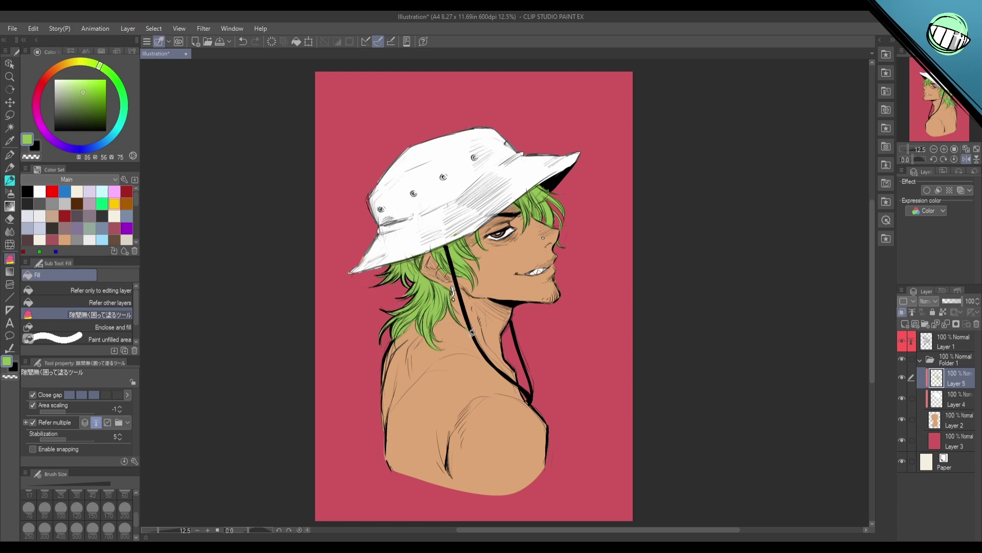
Step: Clean up stray green around the fringe with the Hard eraser, undoing the strokes made along the hat brim
scroll(479, 227, up, 3)
key(e)
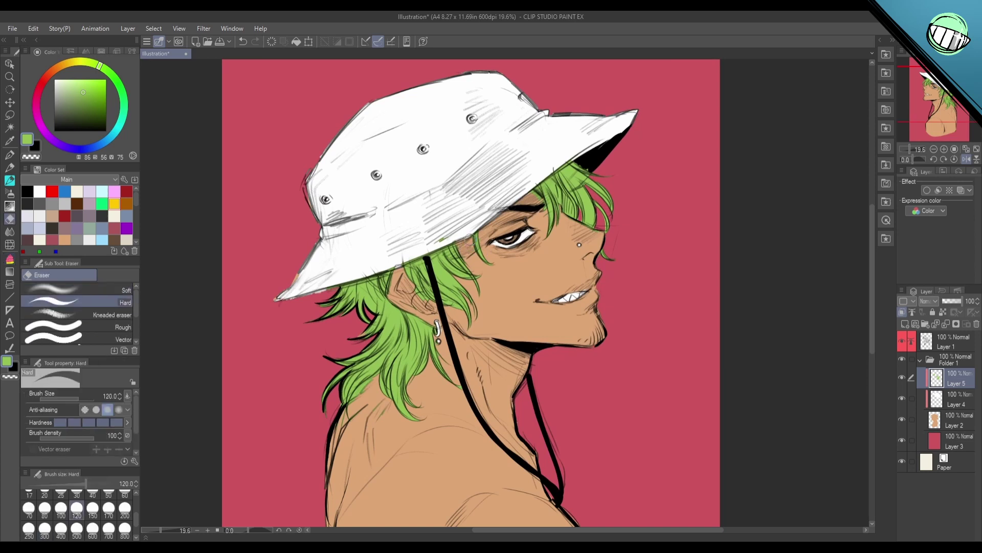
drag(431, 244, 445, 236)
mouse_move(384, 270)
mouse_down()
mouse_move(412, 258)
mouse_move(319, 290)
mouse_move(428, 250)
mouse_up()
key(ctrl+z)
key(ctrl+z)
drag(587, 173, 609, 178)
drag(594, 233, 614, 229)
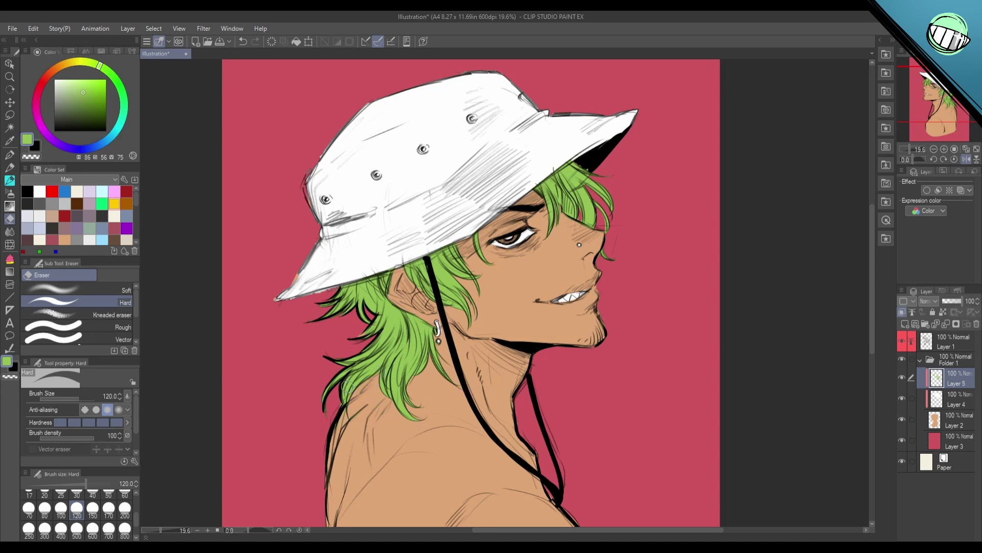
Step: Sample the hat's white for the pen on Layer 4 and return the canvas to its unflipped view
click(956, 401)
key(p)
alt+click(397, 170)
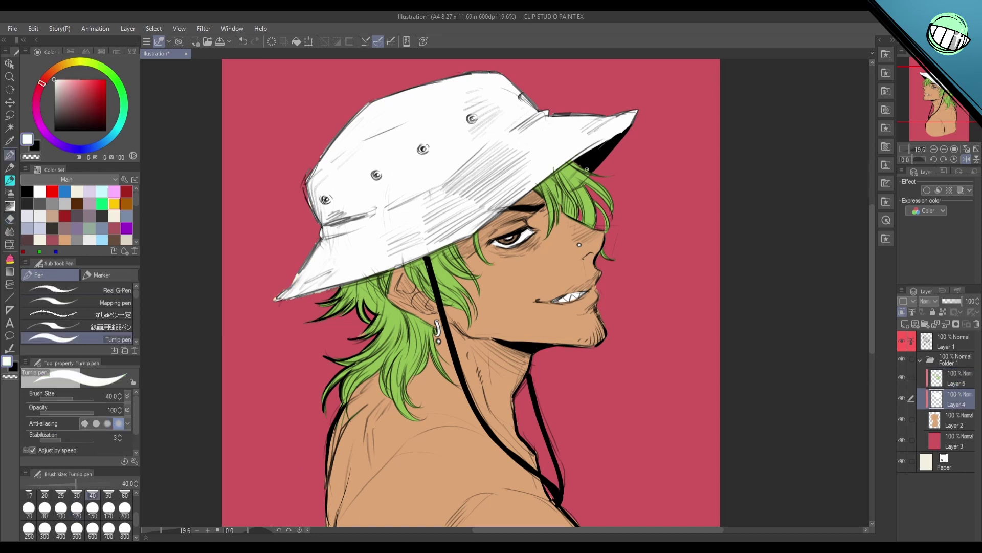
scroll(447, 246, down, 4)
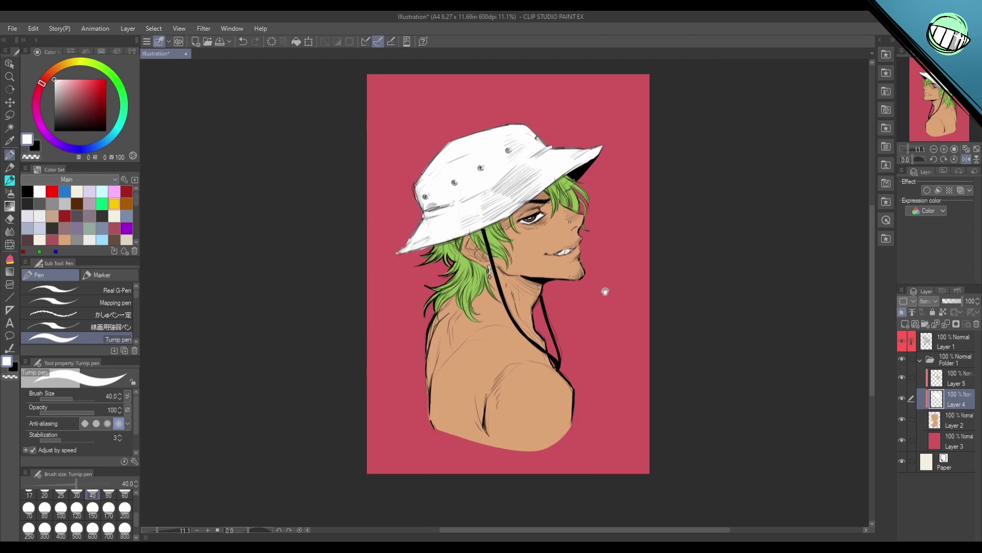
key(ctrl+at)
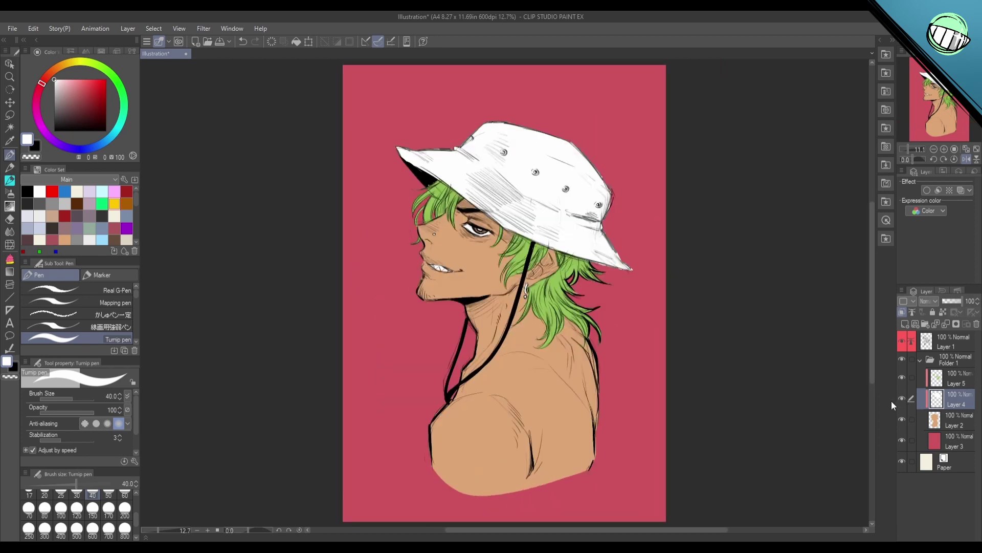
scroll(556, 369, down, 1)
scroll(556, 369, up, 1)
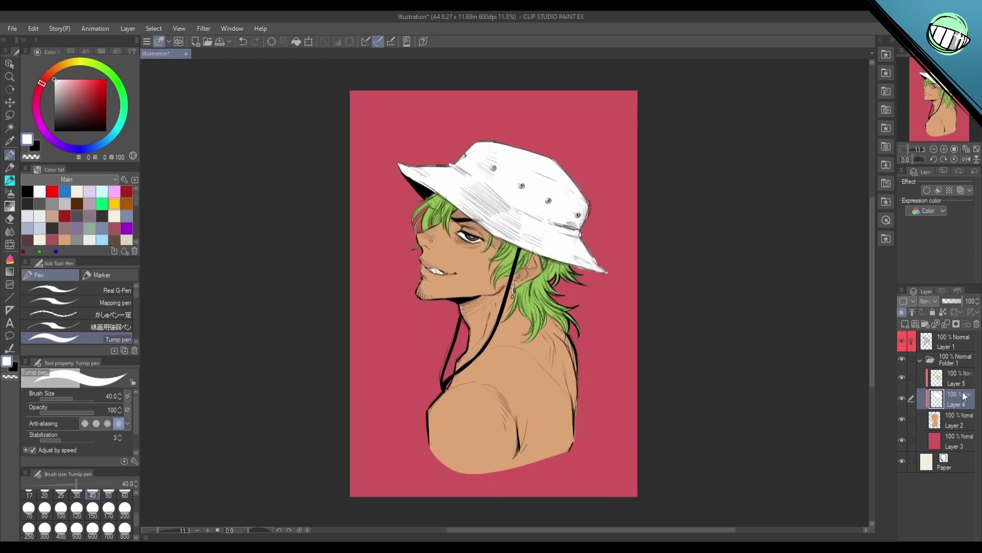
Step: Collapse Folder 1, add a Multiply layer clipped to it, and choose the muted mauve swatch for shading
click(964, 424)
click(962, 387)
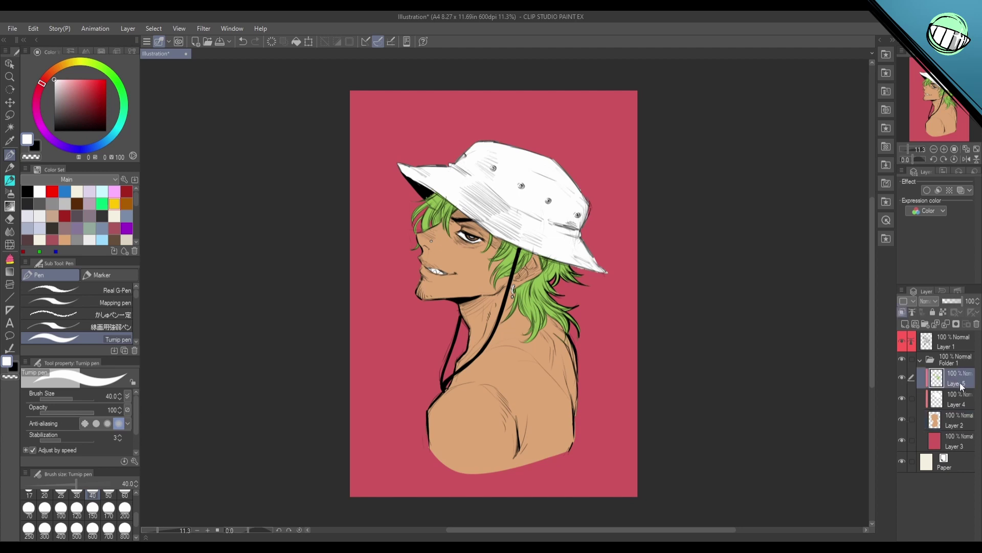
click(929, 362)
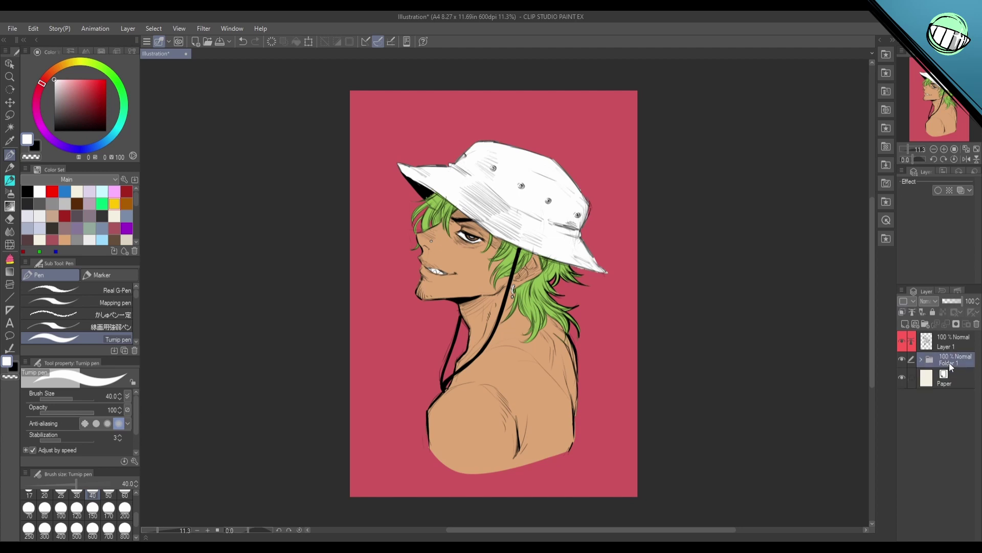
click(903, 314)
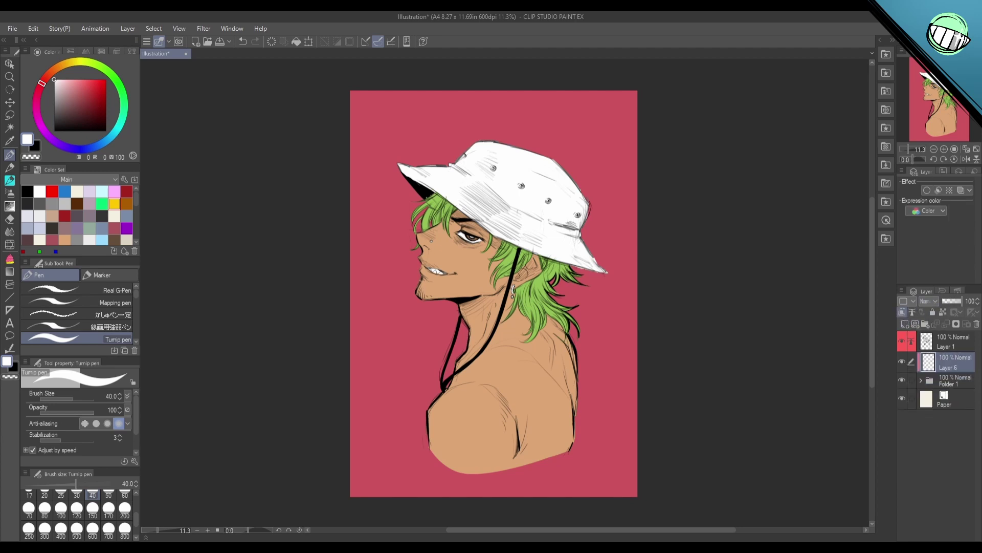
click(89, 203)
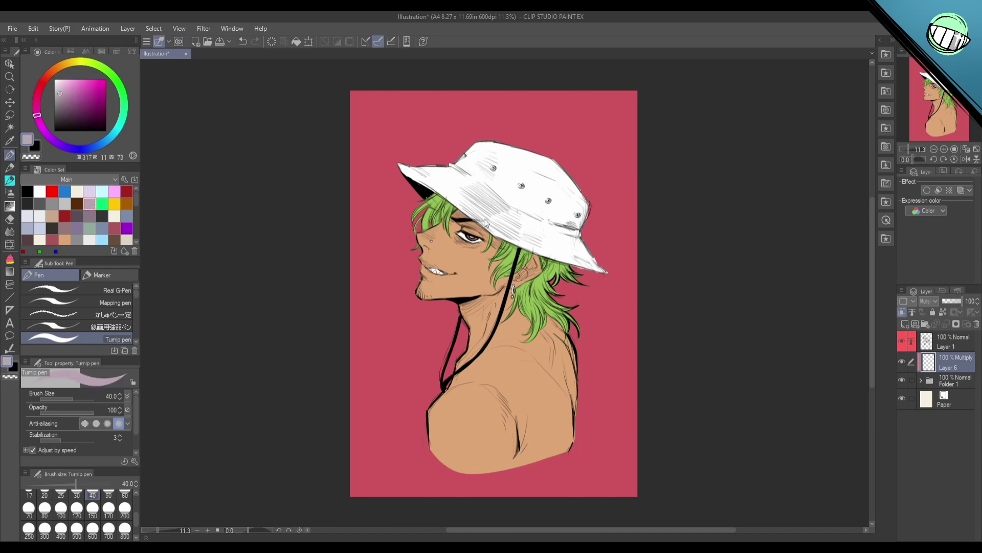
Step: Flip the canvas view, outline the hat brim's cast shadow across the forehead in mauve, and fill the outlined area
scroll(484, 223, up, 1)
key(h)
mouse_move(446, 271)
mouse_down()
mouse_move(490, 260)
mouse_move(611, 176)
mouse_up()
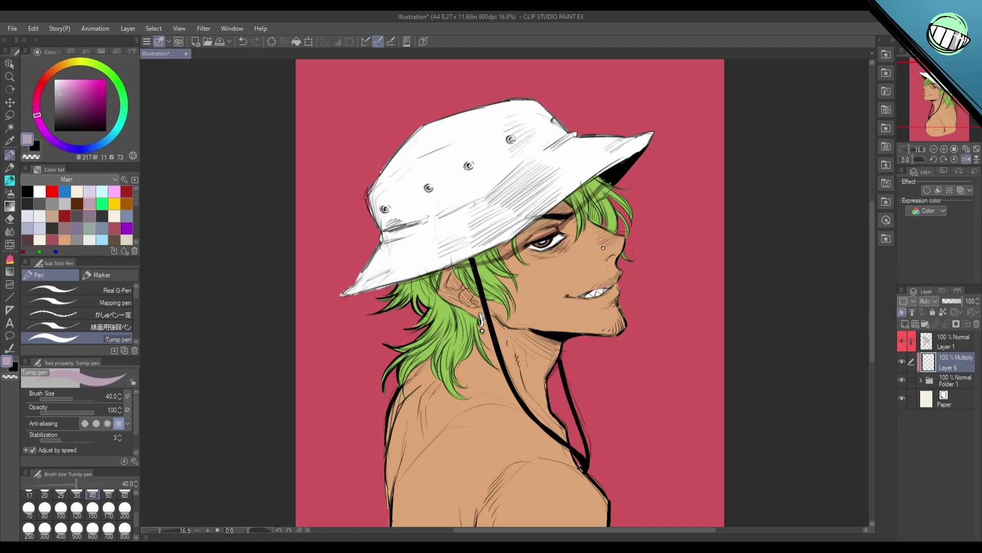
key(g)
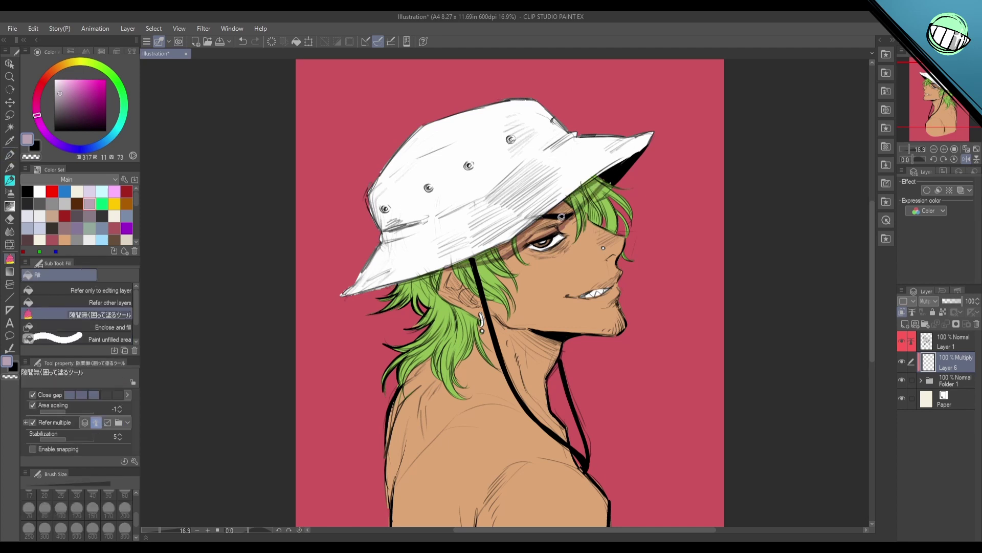
click(97, 290)
click(562, 215)
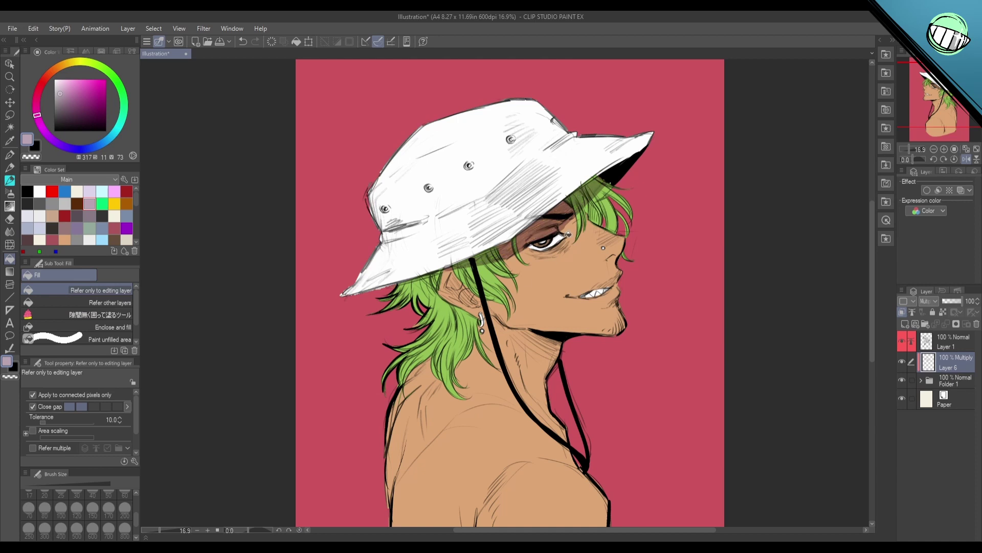
Step: Extend the brim's cast shadow over the fringe and the hair at the back with the Turnip pen
key(p)
drag(617, 179, 576, 211)
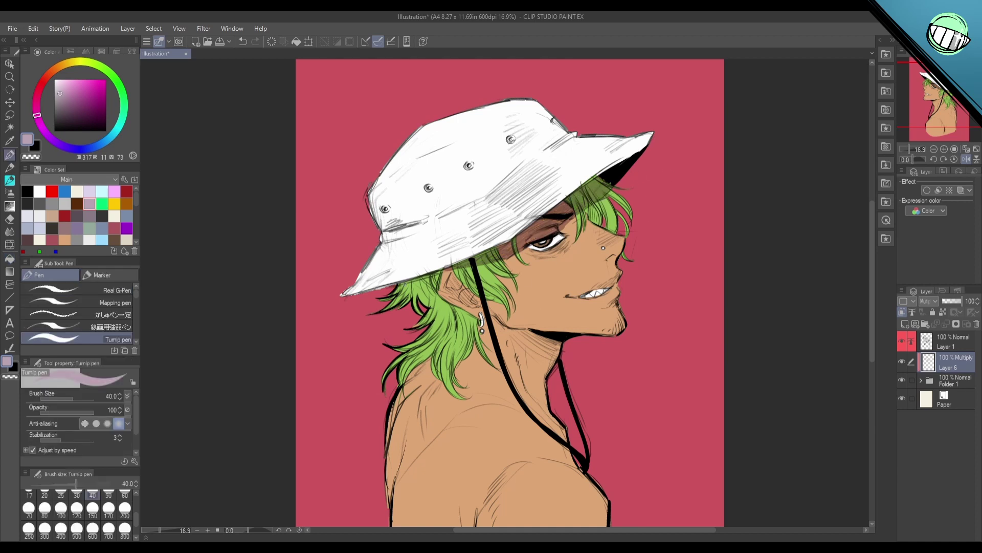
drag(472, 264, 400, 286)
scroll(602, 275, down, 3)
key(ctrl+at)
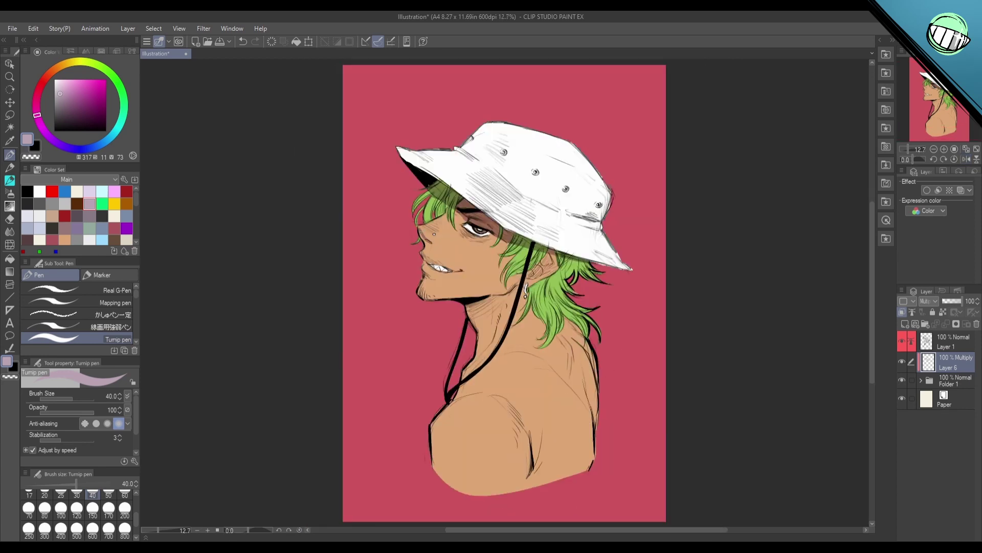
Step: Shade the lips, the inner ear, the neck beneath the jaw and the skin along the strap in mauve
key(h)
key(h)
key(e)
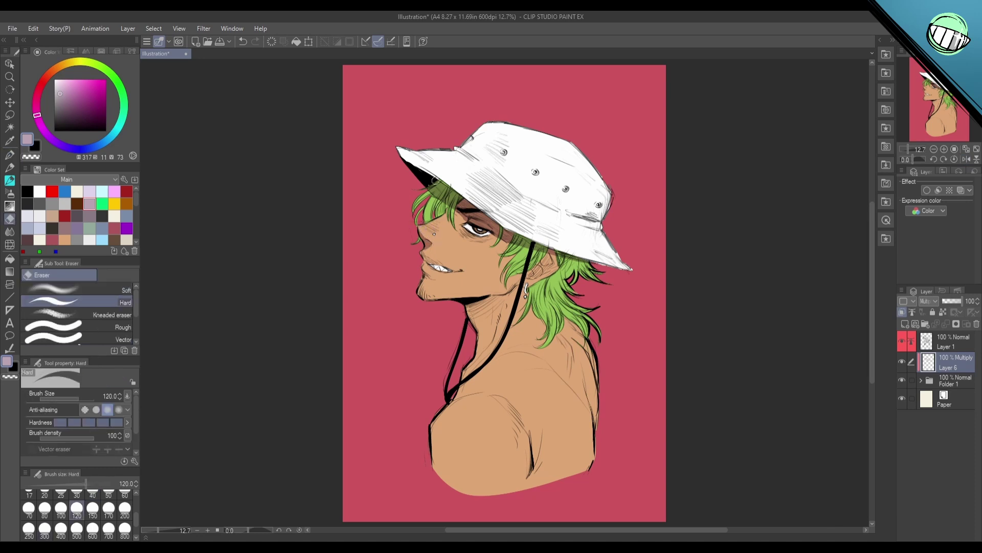
drag(496, 361, 523, 356)
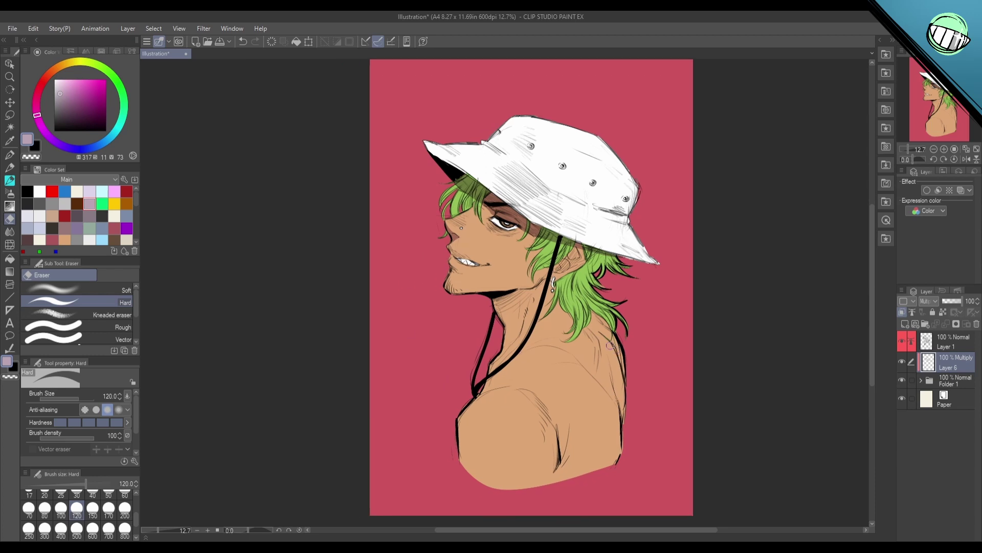
key(p)
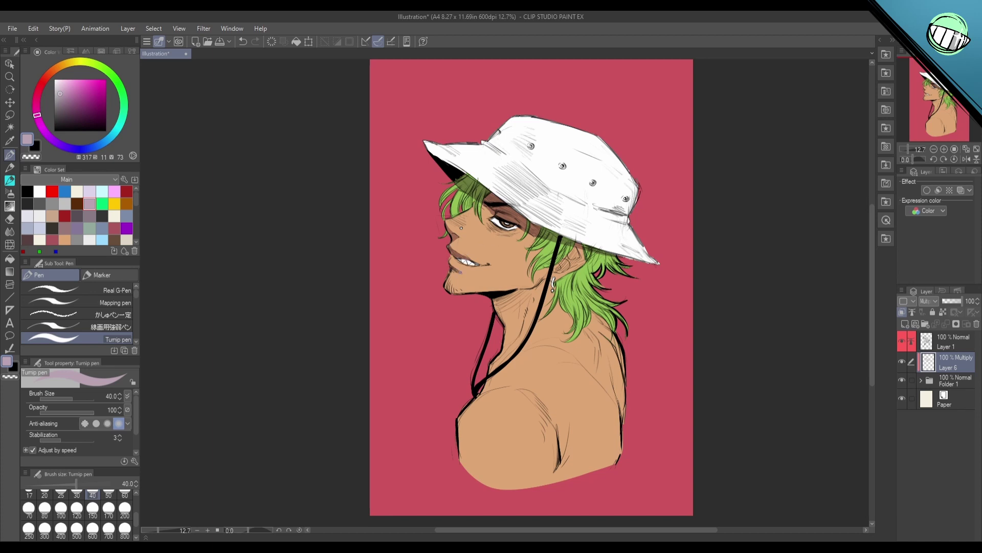
mouse_move(496, 299)
mouse_down()
mouse_move(530, 291)
mouse_move(505, 302)
mouse_up()
key(ctrl+z)
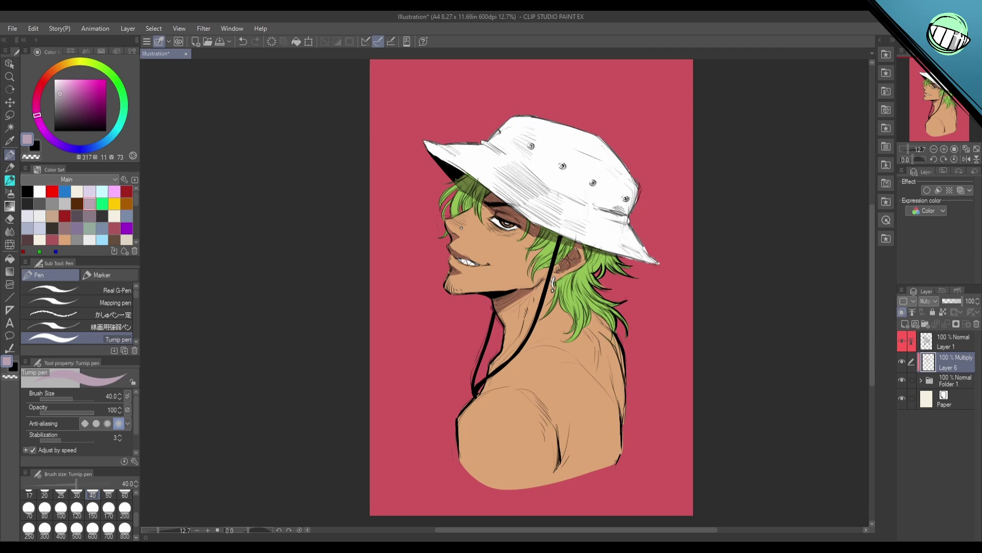
drag(489, 372, 521, 332)
drag(489, 367, 522, 312)
Step: Try shading the arm crease with the Turnip pen, enlarging the brush to 200, and undo the strokes
drag(559, 422, 554, 488)
click(125, 510)
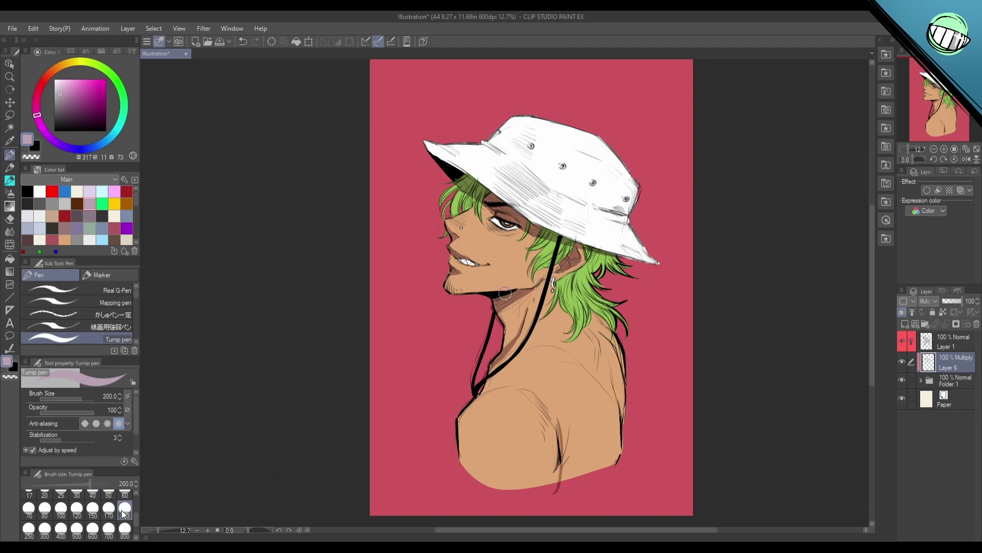
key(ctrl+z)
mouse_move(561, 443)
mouse_down()
mouse_move(550, 474)
mouse_move(563, 471)
mouse_move(538, 507)
mouse_up()
key(ctrl+z)
key(ctrl+z)
Step: Expand Folder 1 and move the red background Layer 3 out of it, placing it directly beneath the folder
click(921, 380)
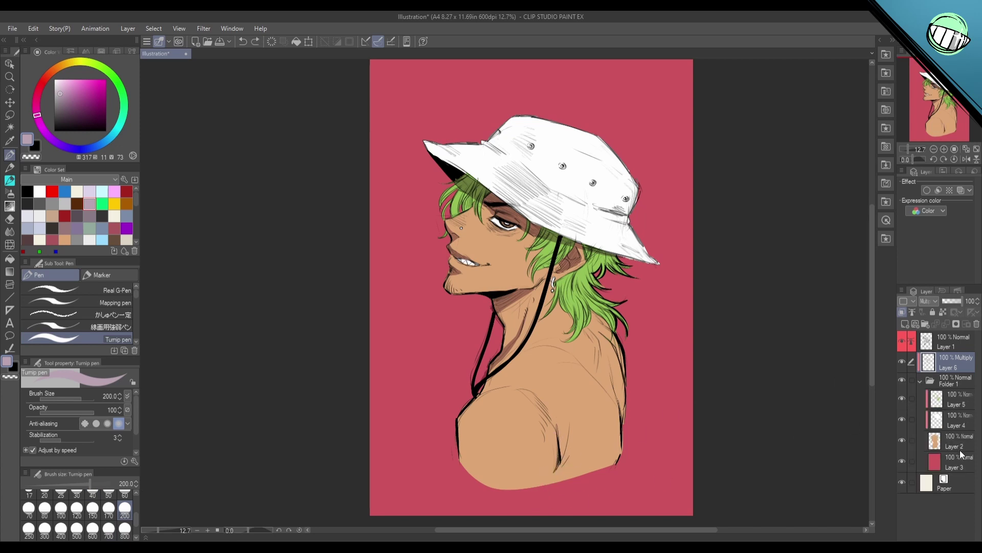
click(952, 460)
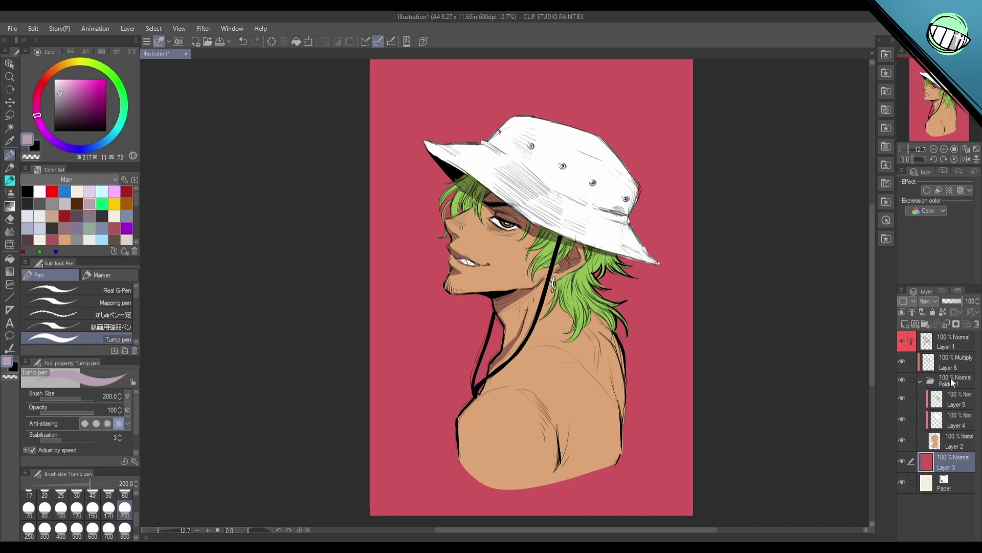
Step: Collapse Folder 1 and, on the Multiply Layer 6, shade the arm crease and the edge of the back with the Turnip pen at 200
click(921, 379)
click(951, 363)
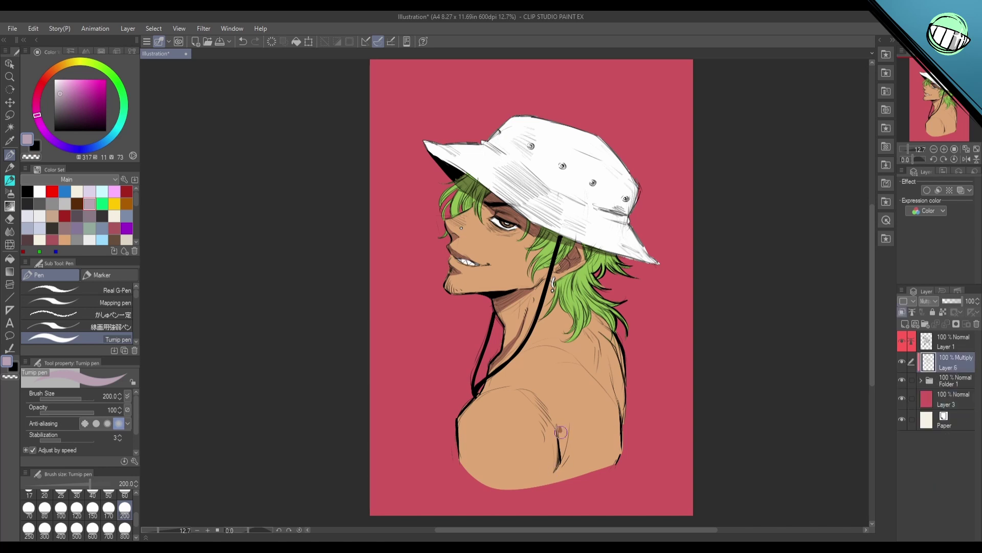
mouse_move(563, 429)
mouse_down()
mouse_move(545, 485)
mouse_move(559, 468)
mouse_move(555, 490)
mouse_up()
key(ctrl+z)
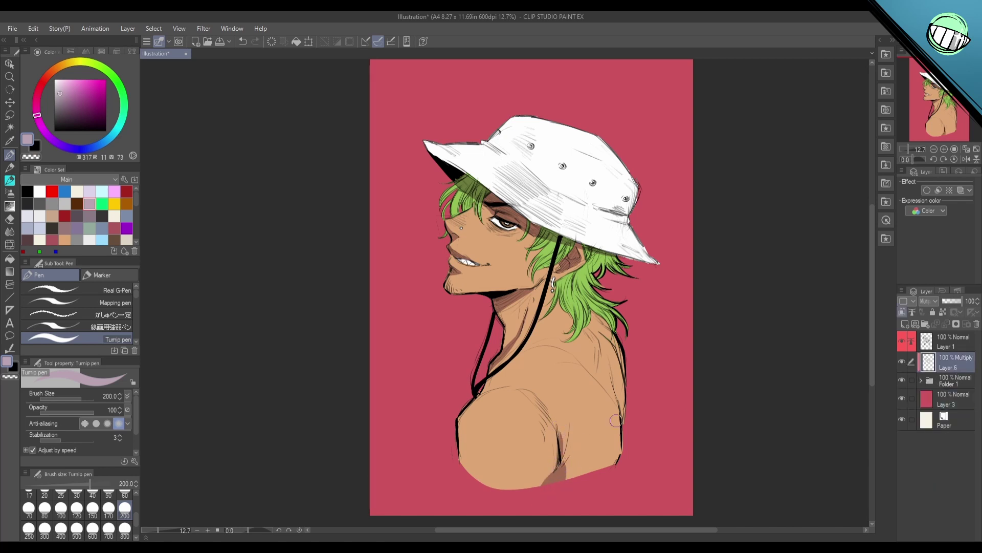
drag(613, 372, 622, 477)
drag(646, 326, 626, 344)
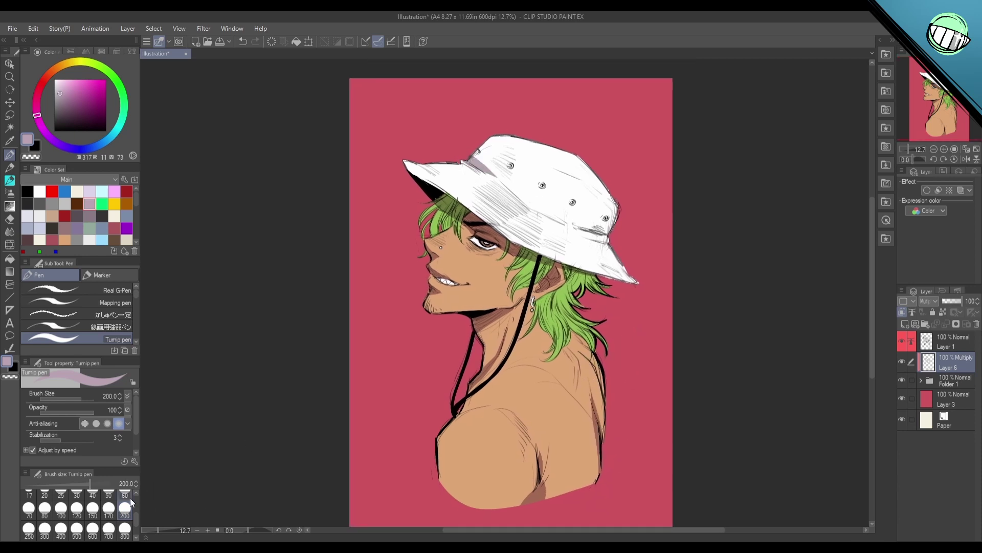
Step: Reduce the Turnip pen to 120 and shade the creases of the hat where the crown meets the brim
click(76, 507)
drag(467, 162, 489, 174)
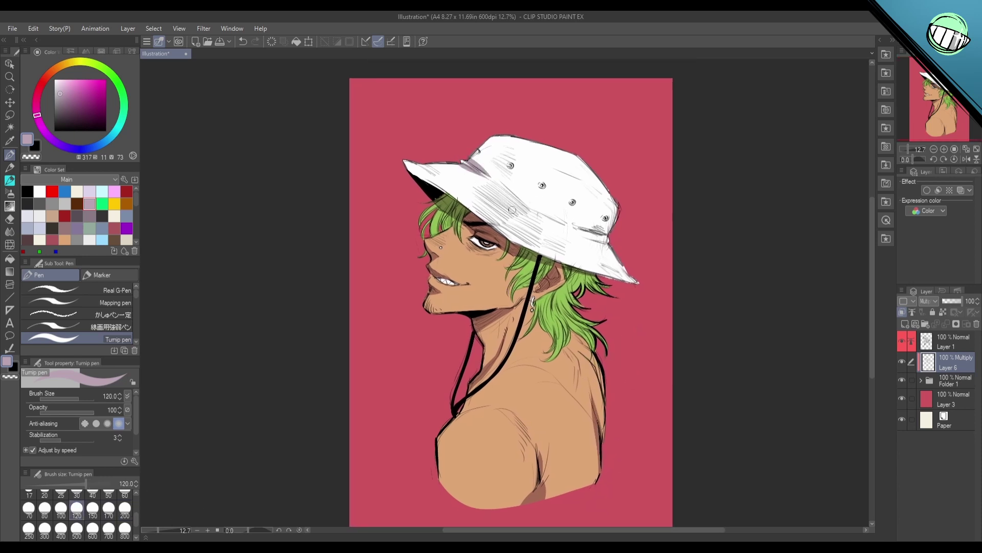
key(ctrl+z)
mouse_move(576, 237)
mouse_down()
mouse_move(609, 248)
mouse_move(622, 223)
mouse_up()
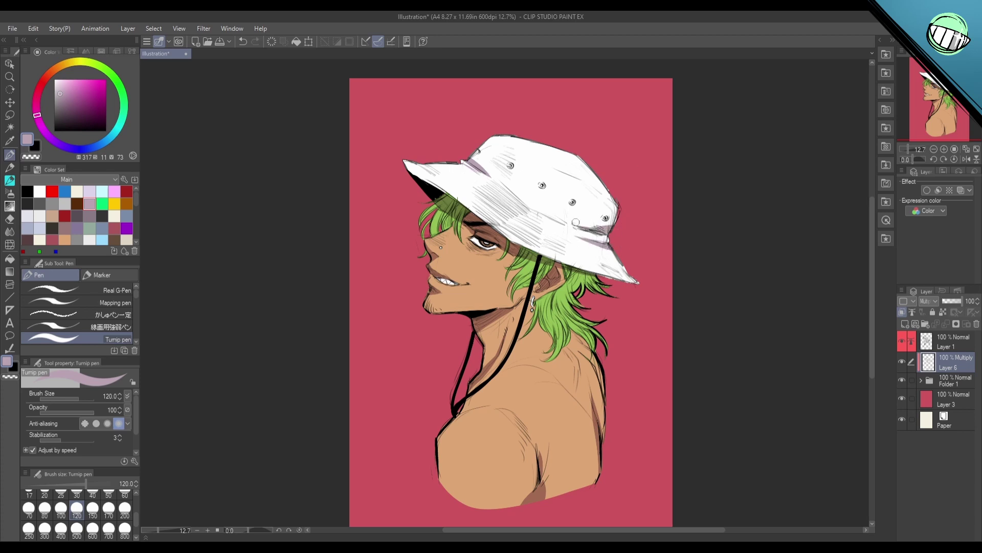
mouse_move(658, 292)
mouse_down()
mouse_move(653, 265)
mouse_move(658, 279)
mouse_up()
drag(637, 358, 637, 357)
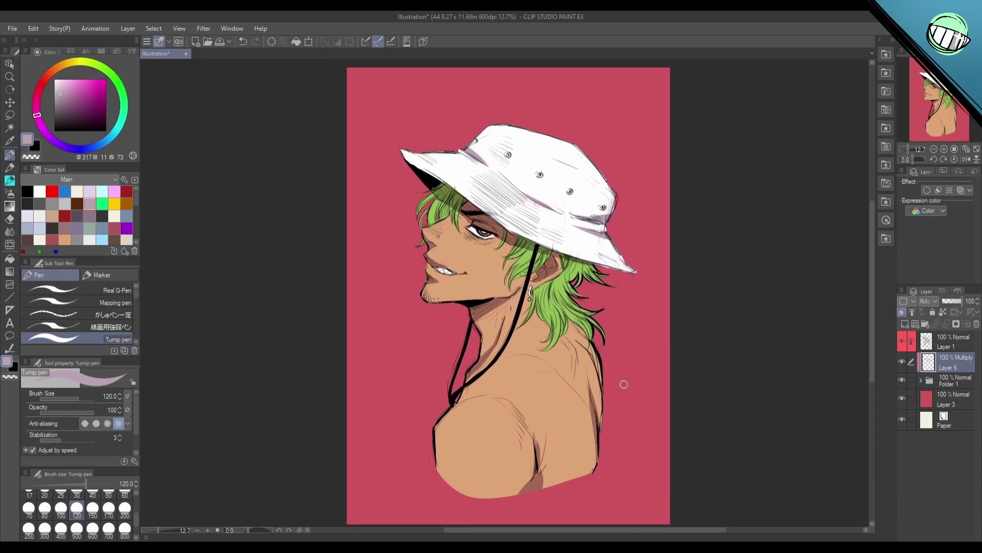
Step: Apply a mauve foreground-to-transparent gradient rising from the lower edge of the torso on the Multiply layer, replacing an overly long first attempt
key(g)
drag(627, 487, 496, 254)
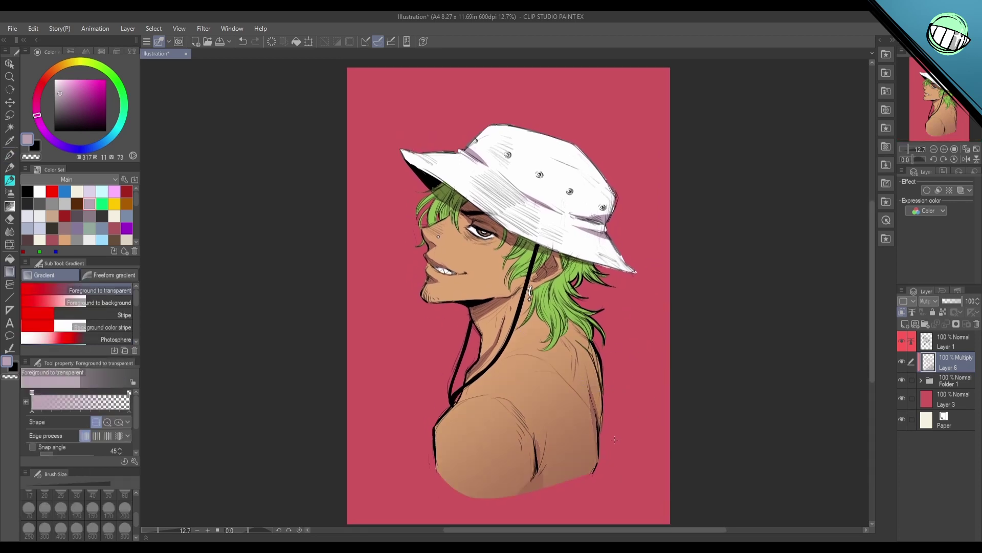
key(ctrl+z)
drag(604, 507, 546, 393)
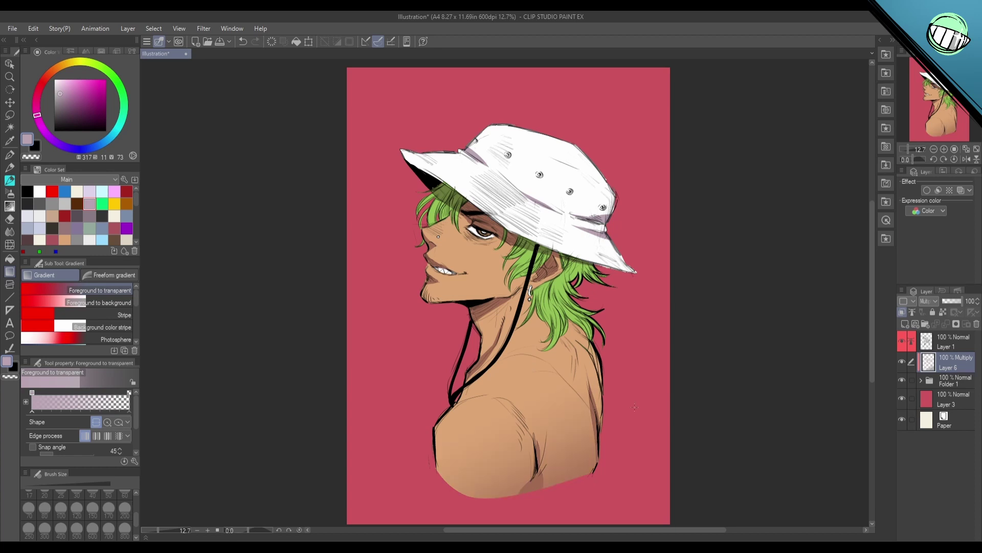
Step: Try mauve gradients coming in from behind the character over the hat and back, and undo them
drag(680, 272, 543, 227)
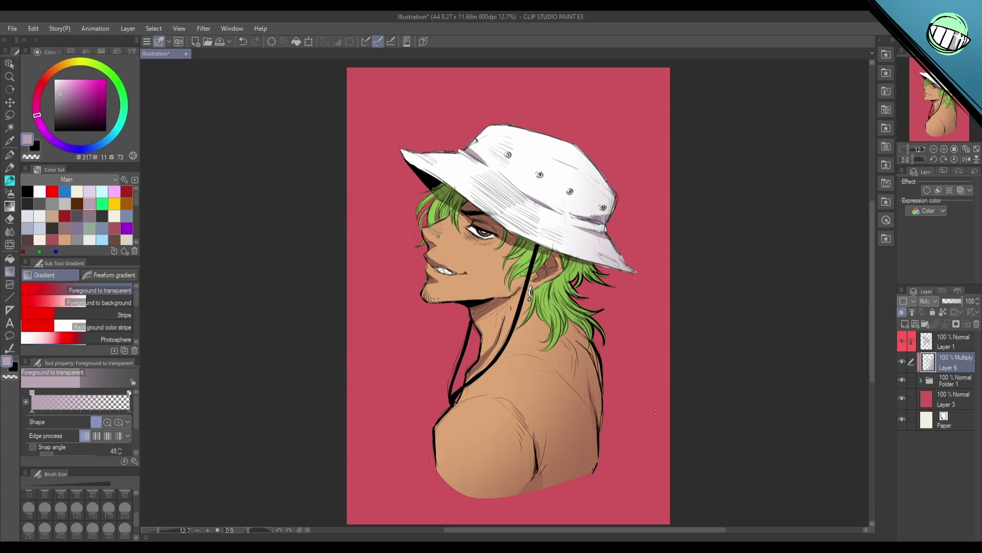
drag(656, 403, 618, 393)
key(ctrl+z)
Step: Colour the iris yellow on Layer 5 inside Folder 1, using the Turnip pen at size 60
key(p)
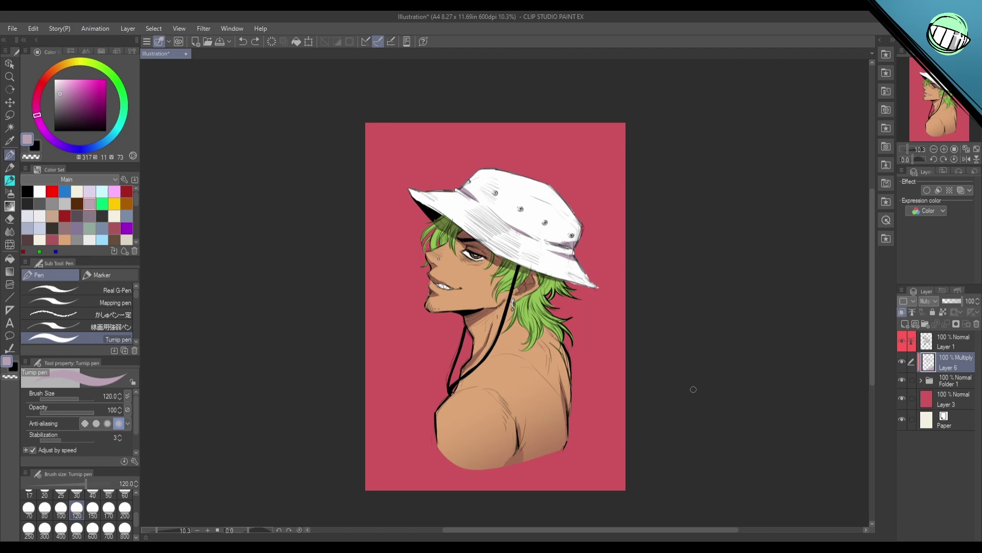
scroll(416, 264, up, 4)
click(114, 203)
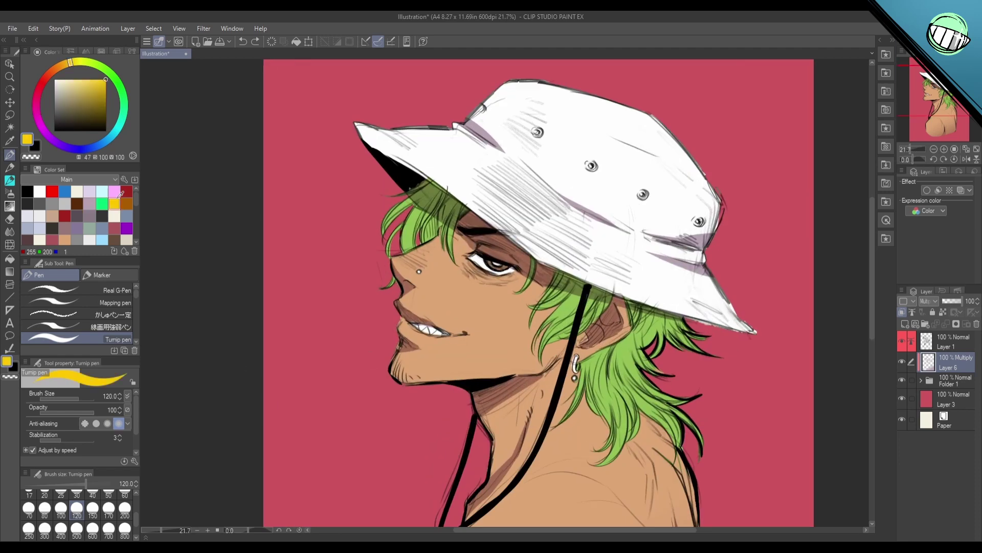
click(921, 381)
click(930, 399)
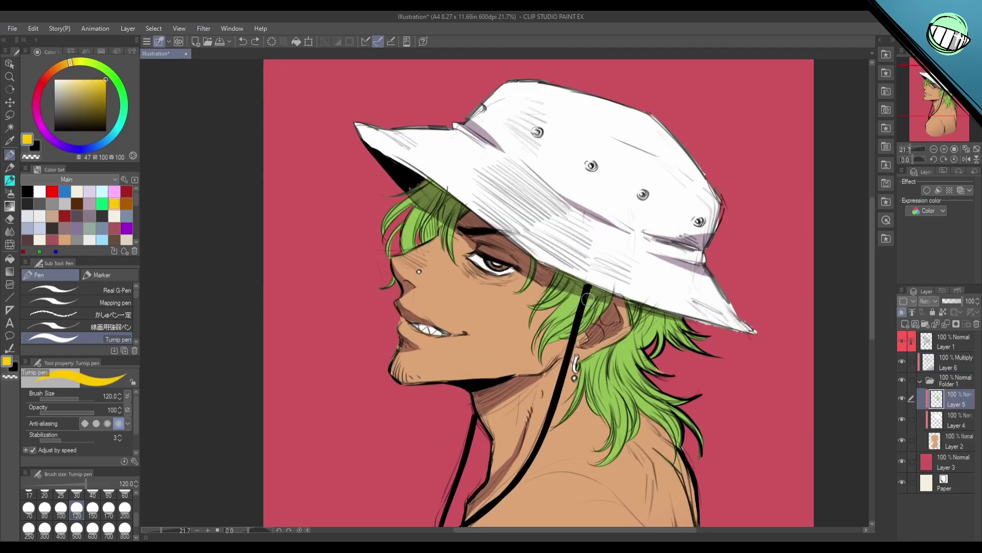
click(125, 492)
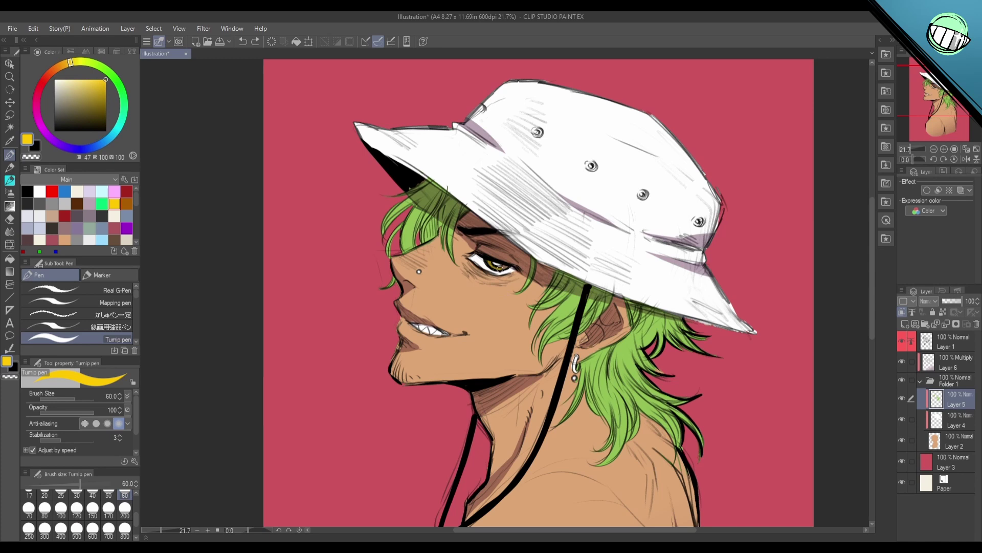
scroll(533, 270, down, 4)
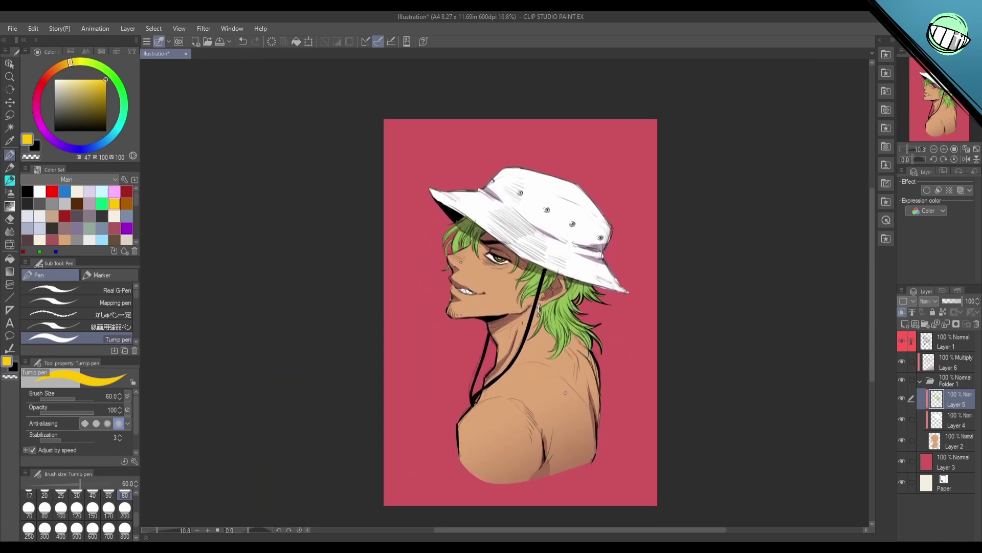
Step: Lock the transparent pixels of Layer 5 in Folder 1 and choose light blue as the drawing colour
click(928, 378)
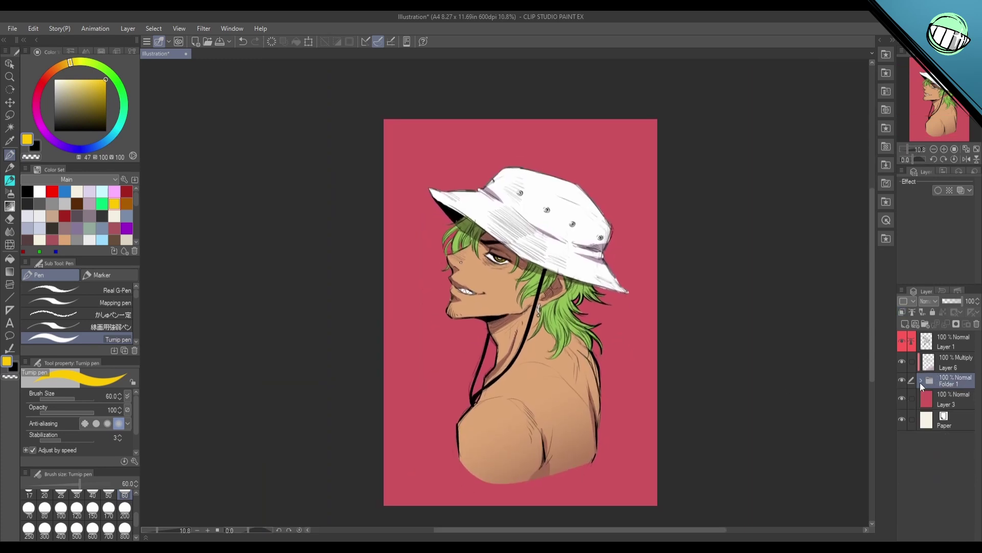
click(921, 381)
click(955, 399)
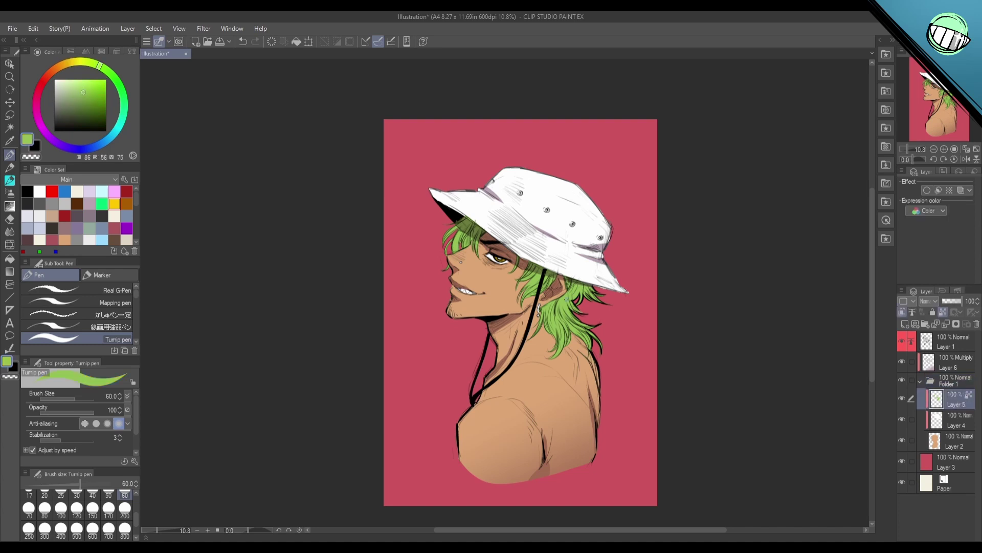
click(102, 240)
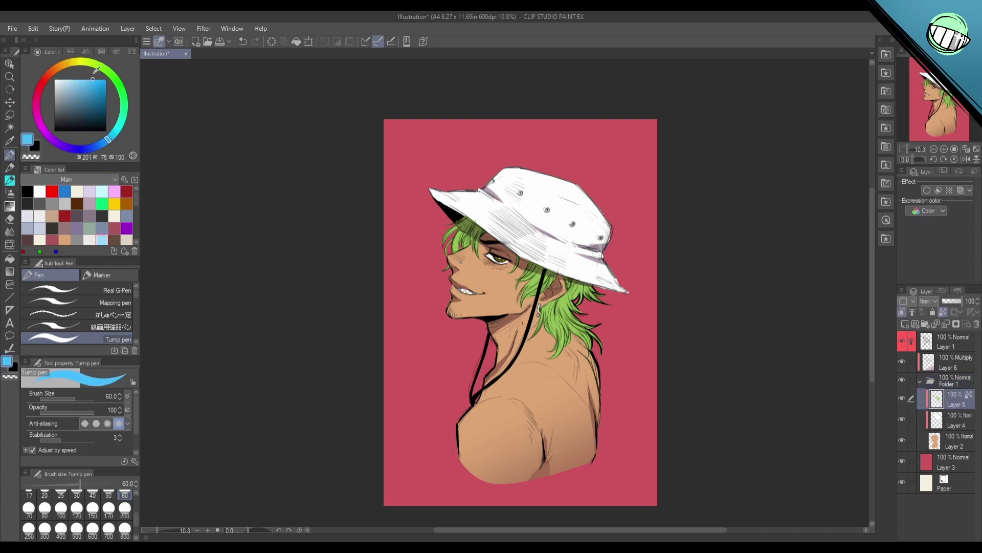
Step: Try fading the hair to light blue with a foreground-to-transparent gradient and the Soft airbrush, and undo the colouring
key(g)
drag(549, 370, 562, 302)
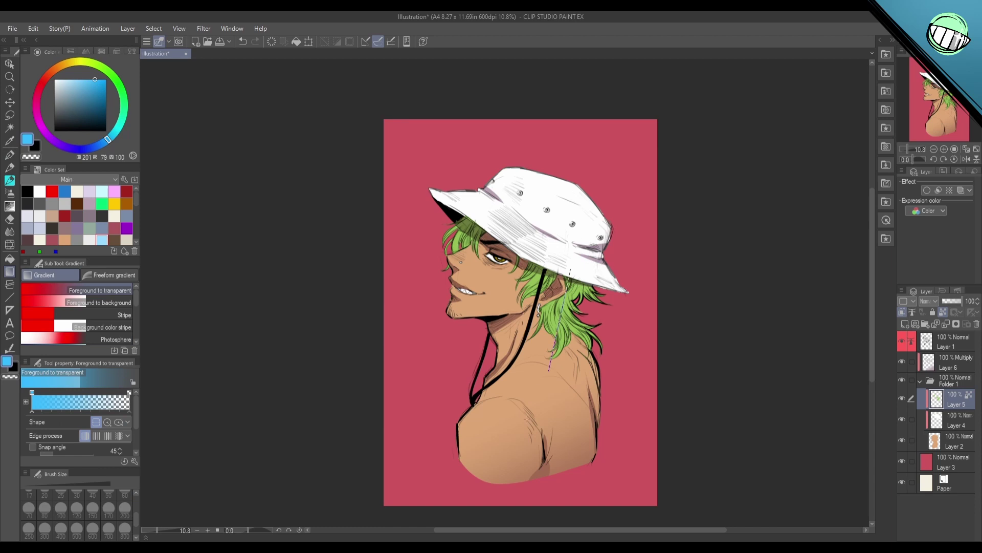
key(b)
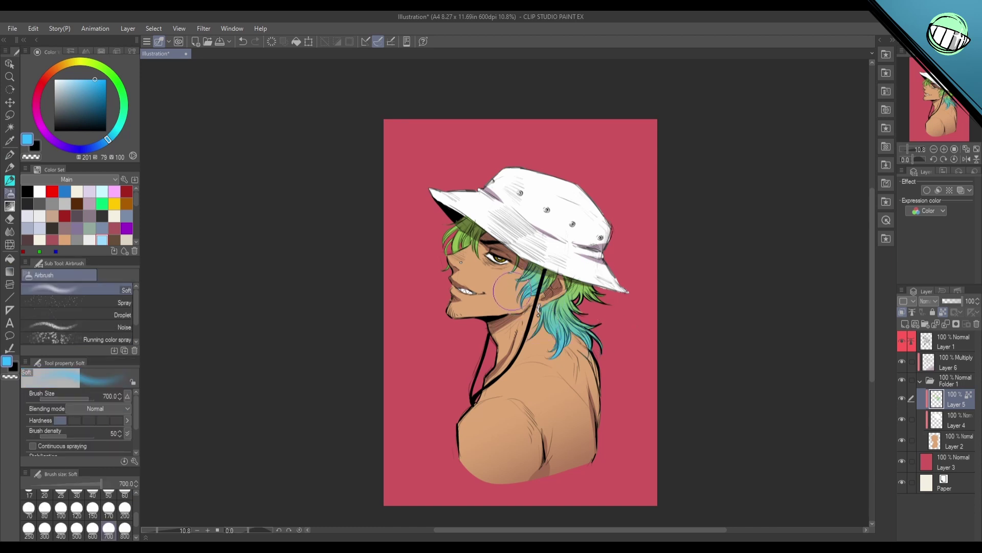
key(ctrl+z)
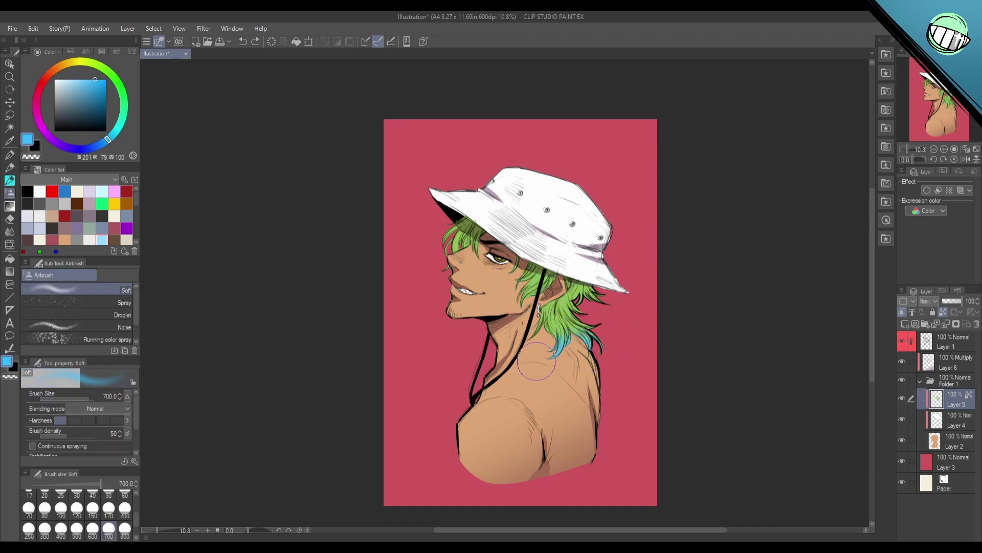
Step: Tint the tips of the back hair, side locks and fringe light blue with the Soft airbrush at size 700
drag(602, 327, 536, 341)
mouse_move(521, 299)
mouse_down()
mouse_move(487, 295)
mouse_move(467, 265)
mouse_move(434, 258)
mouse_up()
key(space)
mouse_move(603, 400)
mouse_down()
mouse_move(605, 386)
mouse_move(561, 389)
mouse_up()
Step: Add a new layer above Layer 5 in Folder 1 and choose the muted red swatch
key(p)
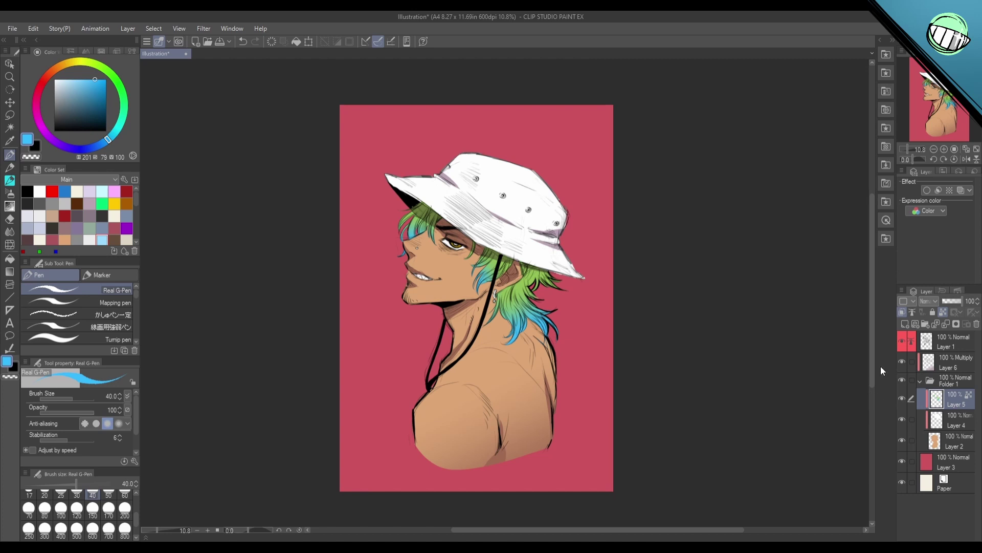
key(p)
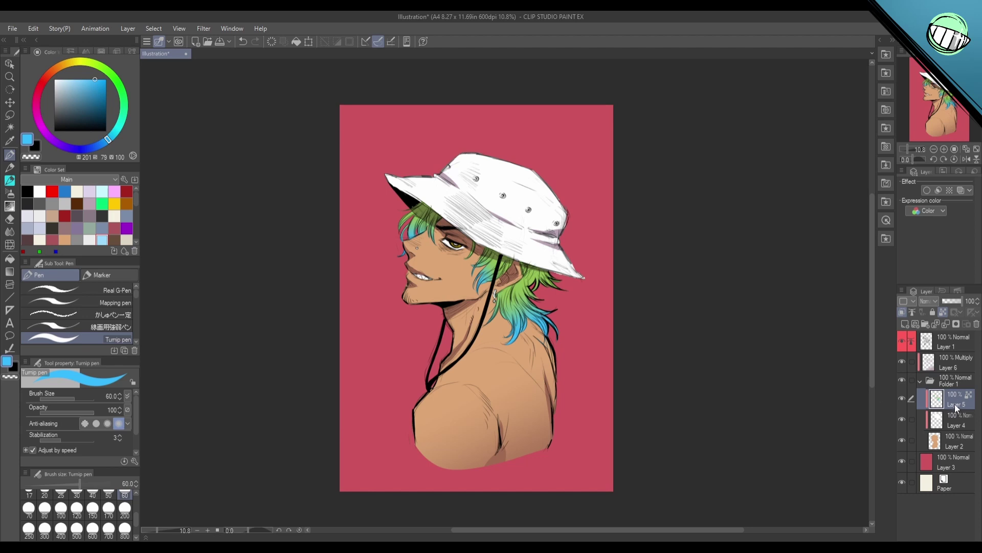
click(906, 324)
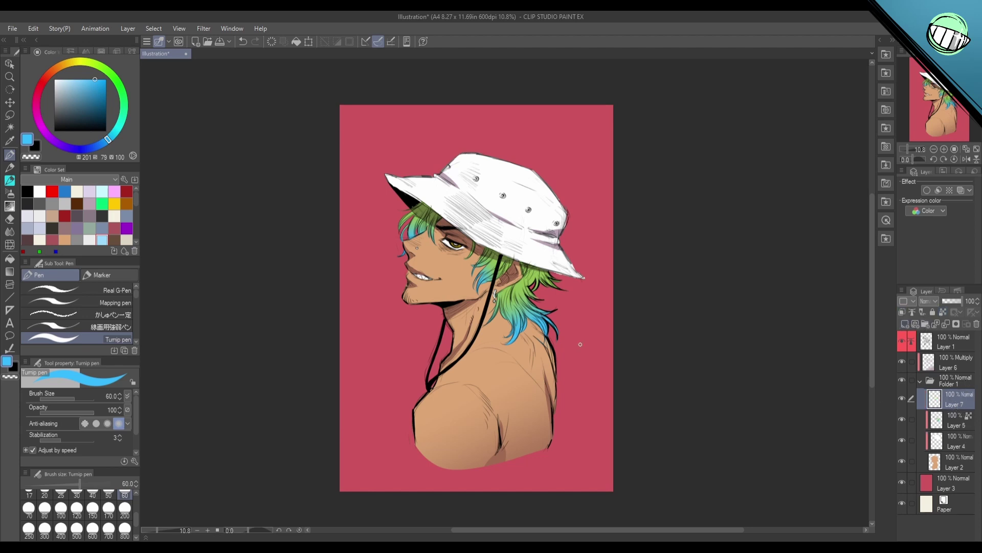
click(125, 227)
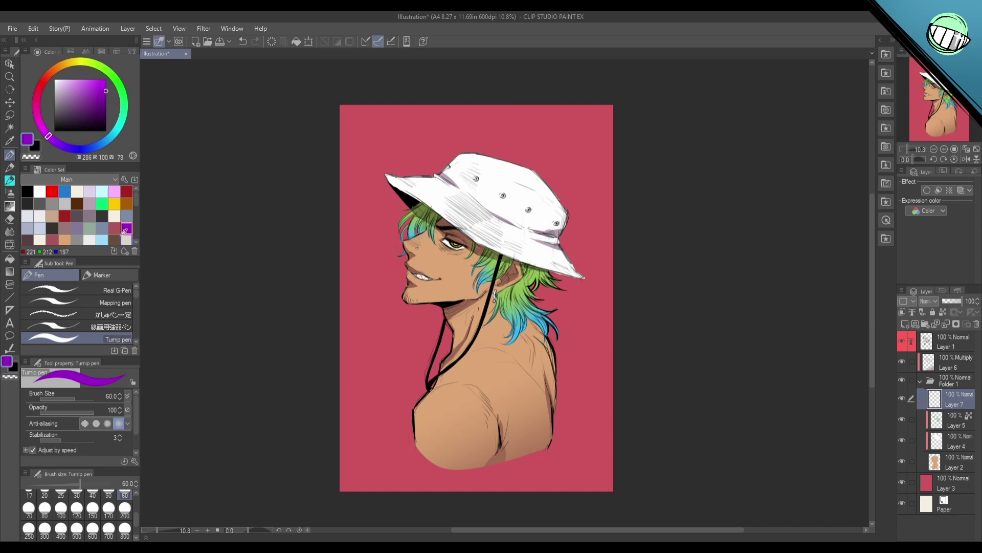
click(114, 228)
Step: Add a soft muted red blush to the cheek and nose with the Soft airbrush, enlarging it to 500
mouse_move(442, 261)
mouse_down()
mouse_move(477, 260)
mouse_move(463, 260)
mouse_up()
key(b)
key(ctrl+z)
click(125, 505)
key(ctrl+z)
click(76, 527)
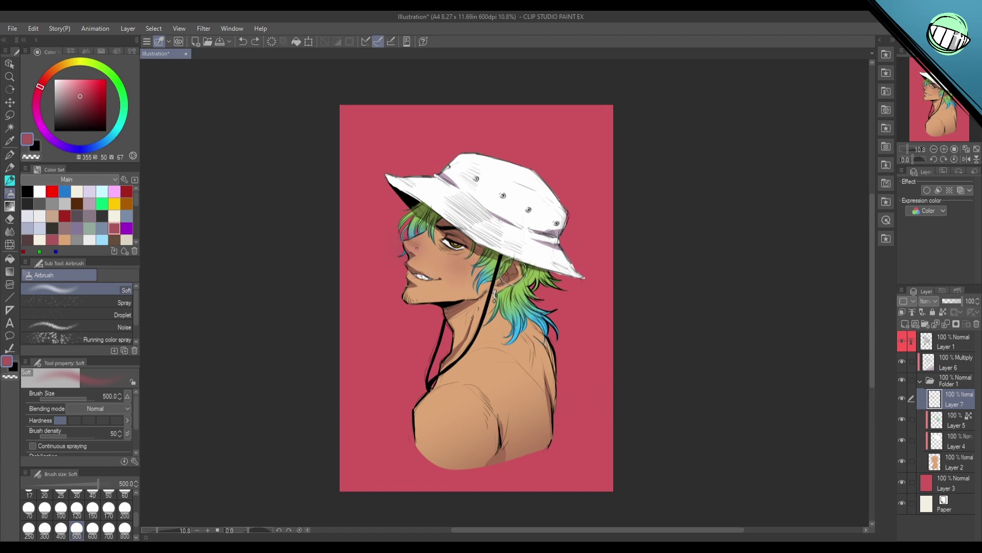
Step: Enlarge the Soft airbrush to 800 and tint the lower outer side of the shoulder muted red
click(124, 530)
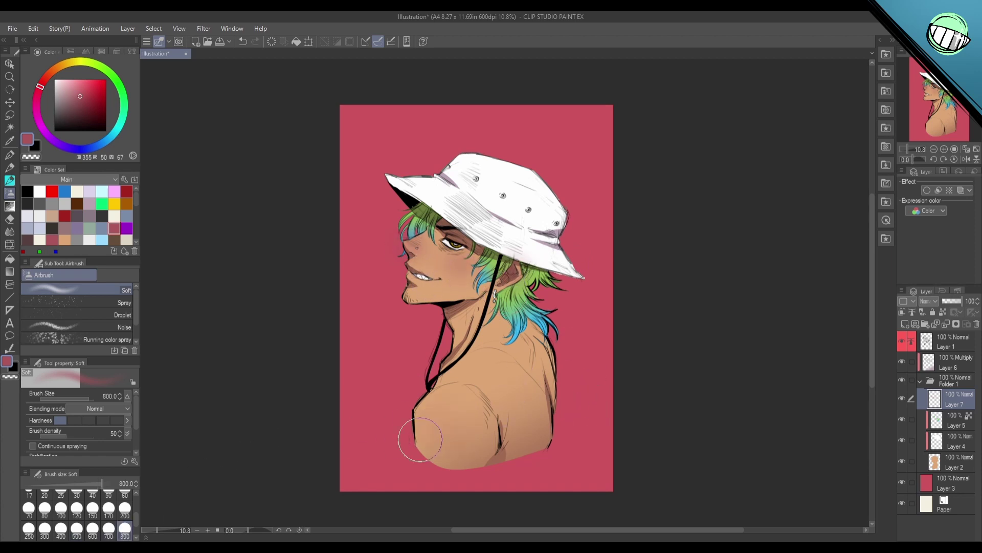
drag(420, 439, 440, 418)
key(ctrl+z)
mouse_move(425, 469)
mouse_down()
mouse_move(413, 443)
mouse_move(435, 462)
mouse_move(506, 434)
mouse_move(400, 441)
mouse_move(437, 409)
mouse_up()
drag(596, 381, 614, 370)
Step: Add pale peach highlights to the cheek and along the jaw with the Real G-Pen at size 40, undoing unwanted strokes
click(66, 84)
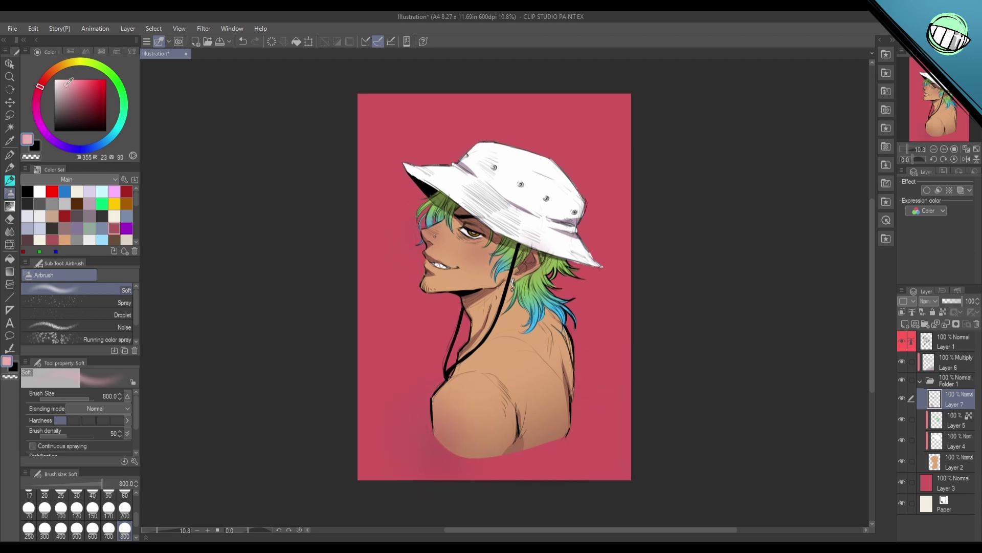
key(p)
scroll(478, 239, up, 2)
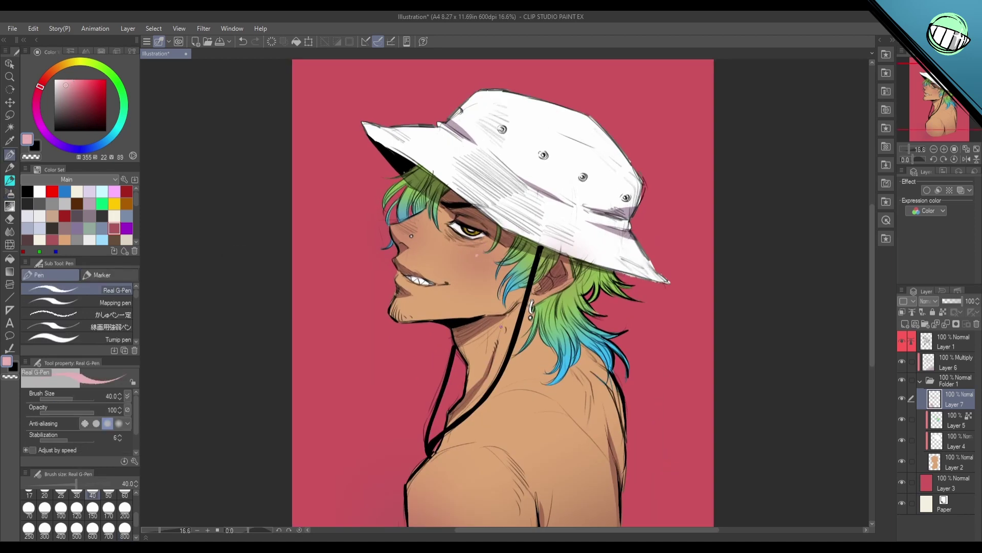
click(60, 66)
click(69, 81)
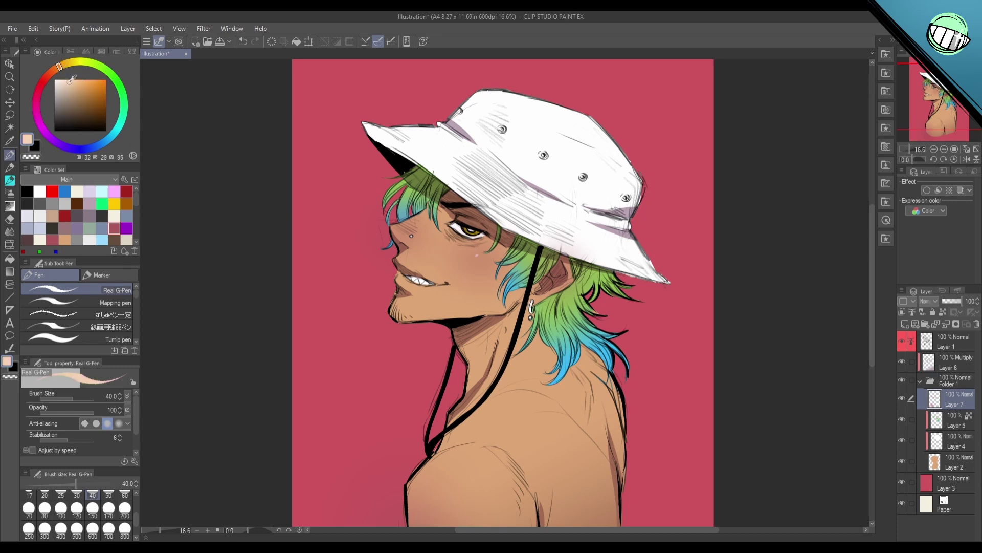
key(ctrl+z)
drag(401, 224, 422, 213)
key(ctrl+z)
drag(415, 320, 467, 316)
Step: Highlight the front edge and top of the shoulder in pale peach with the Real G-Pen, undoing unsatisfactory strokes
scroll(435, 333, down, 3)
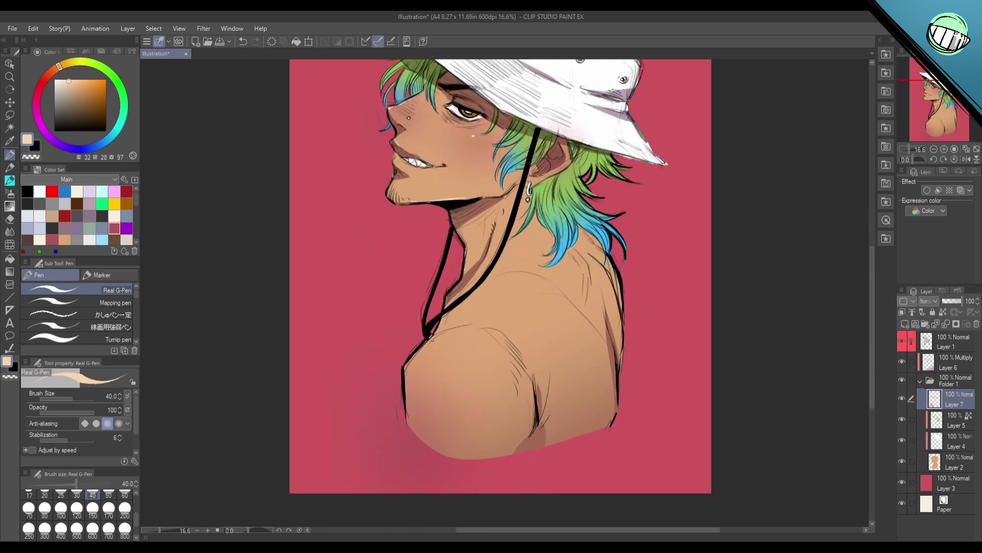
drag(408, 363, 406, 395)
mouse_move(407, 389)
mouse_down()
mouse_move(408, 431)
mouse_move(410, 421)
mouse_up()
key(ctrl+z)
mouse_move(432, 337)
mouse_down()
mouse_move(495, 321)
mouse_move(519, 328)
mouse_move(476, 326)
mouse_up()
key(ctrl+z)
Step: Draw pale peach highlights along the front of the neck and the edge of the back
drag(467, 249, 464, 273)
drag(459, 232, 469, 251)
drag(569, 153, 561, 255)
drag(600, 370, 611, 416)
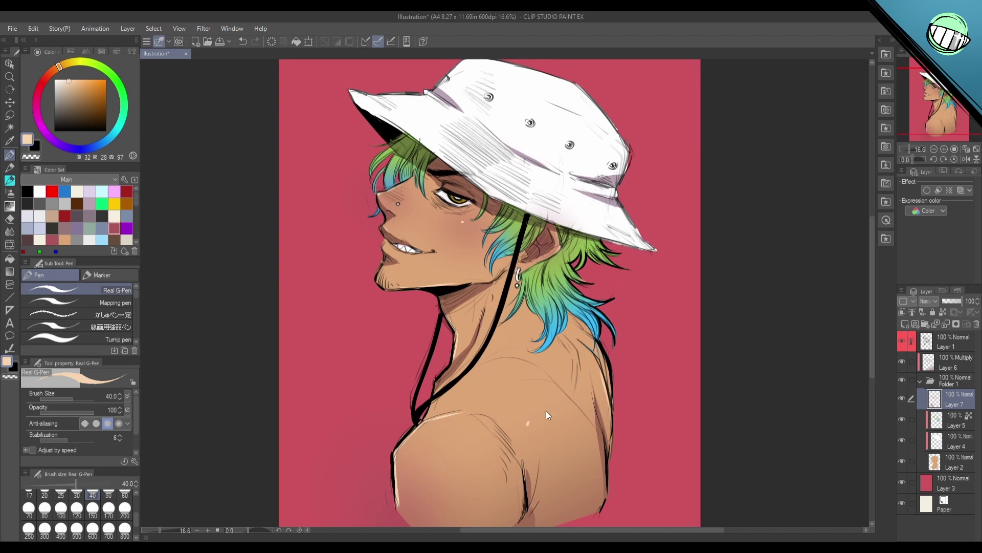
Step: Undo the stray mark on the back and add small pale peach glints to the upper arm
key(ctrl+z)
drag(481, 462, 483, 467)
drag(564, 412, 532, 412)
drag(604, 378, 588, 370)
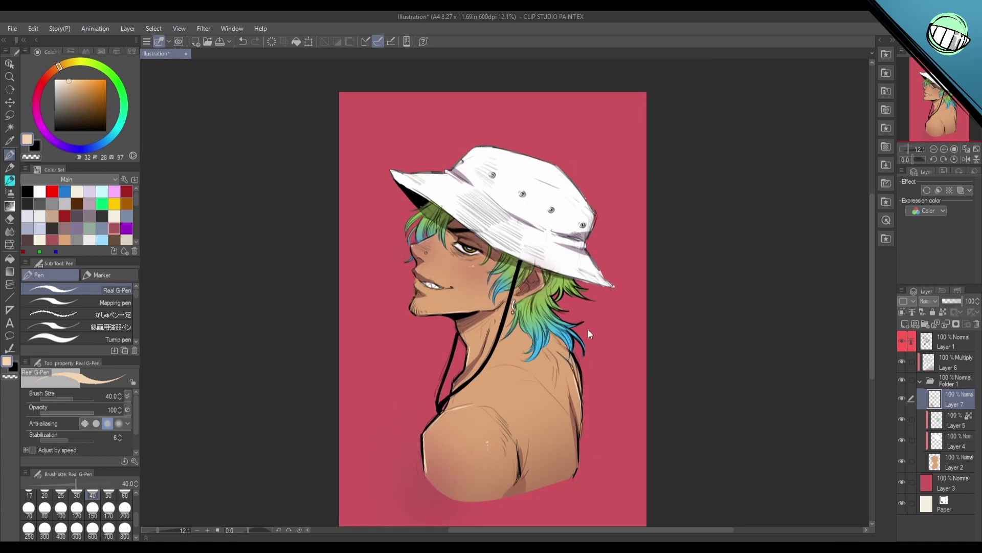
Step: Change the Real G-Pen's drawing colour to pure white
drag(67, 82, 31, 67)
scroll(437, 240, up, 3)
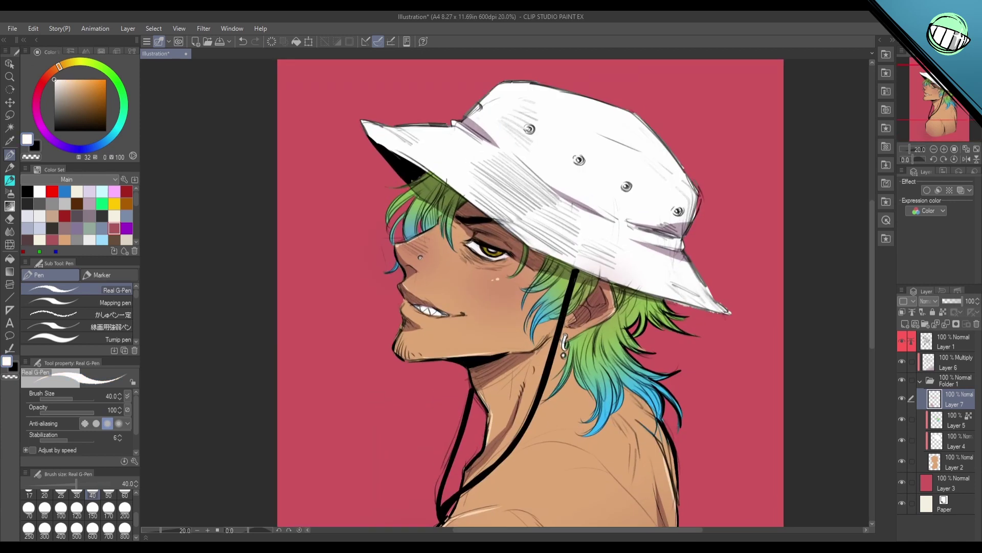
scroll(471, 293, down, 2)
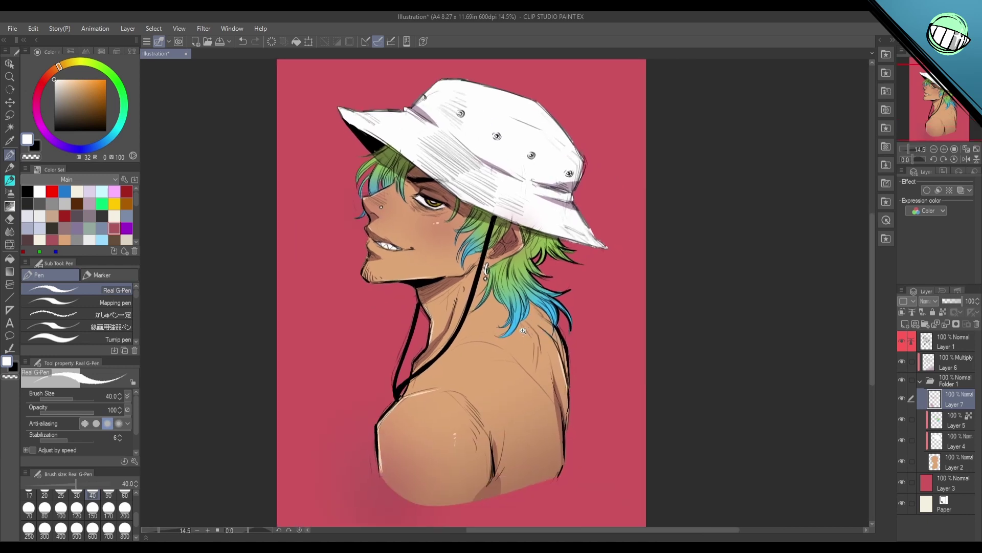
scroll(440, 212, down, 4)
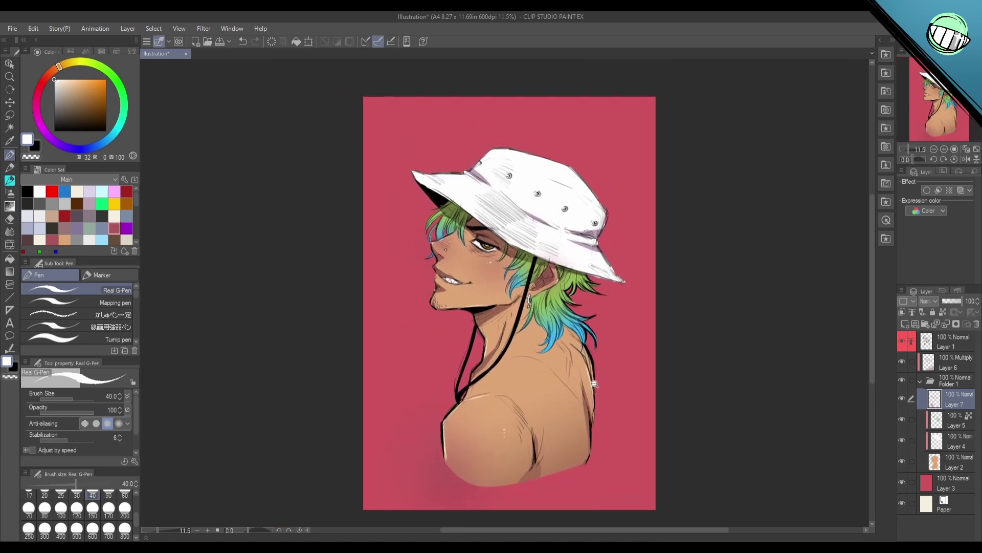
Step: Collapse Folder 1 in the layer stack
scroll(592, 386, down, 1)
drag(665, 361, 692, 343)
key(period)
key(period)
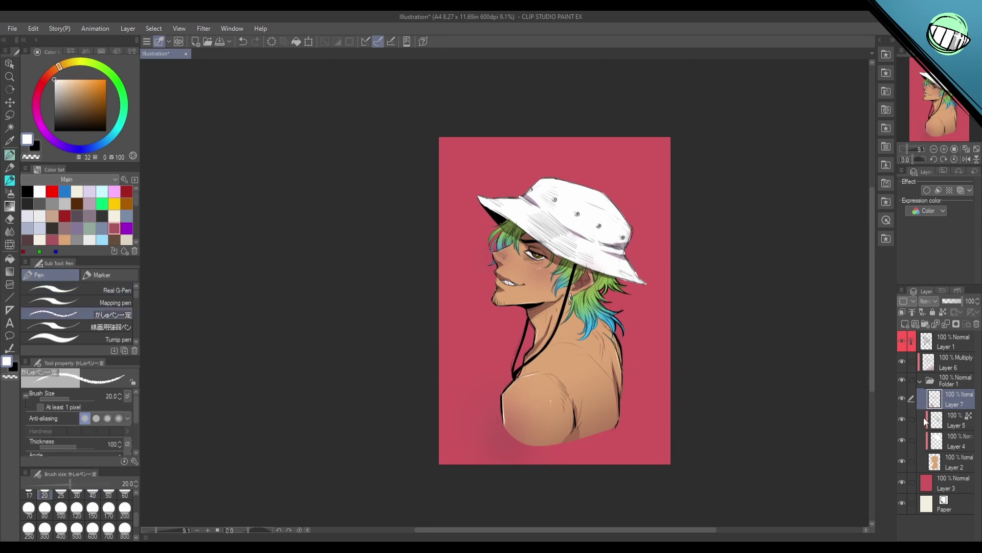
click(921, 381)
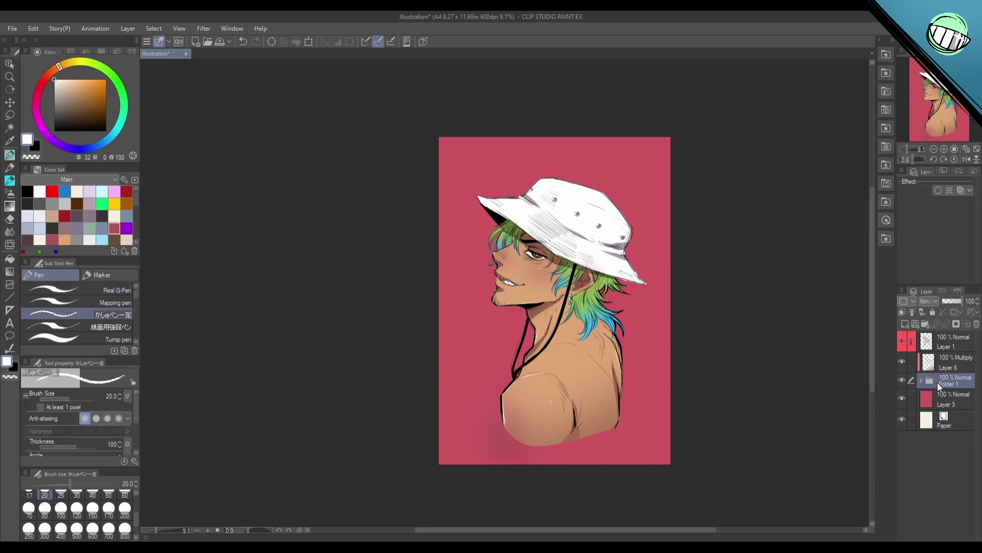
scroll(838, 386, up, 2)
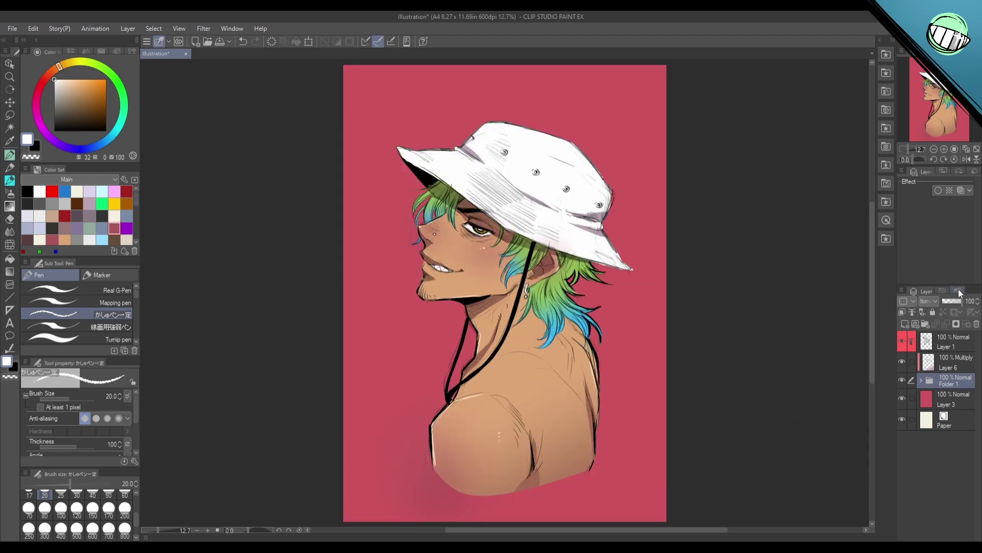
Step: Place the Eddy Sig 3 signature material above Layer 1, over the character's lower back
click(950, 344)
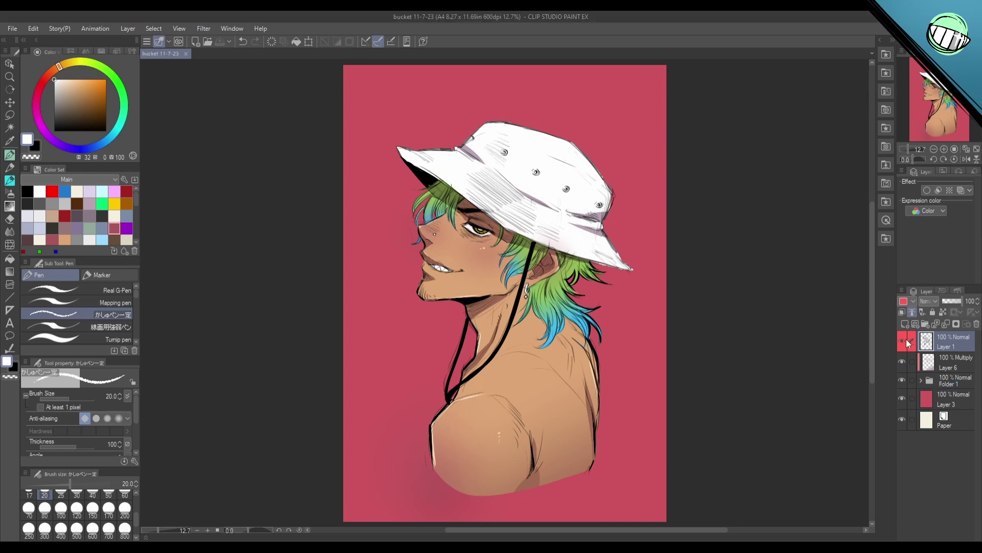
click(886, 55)
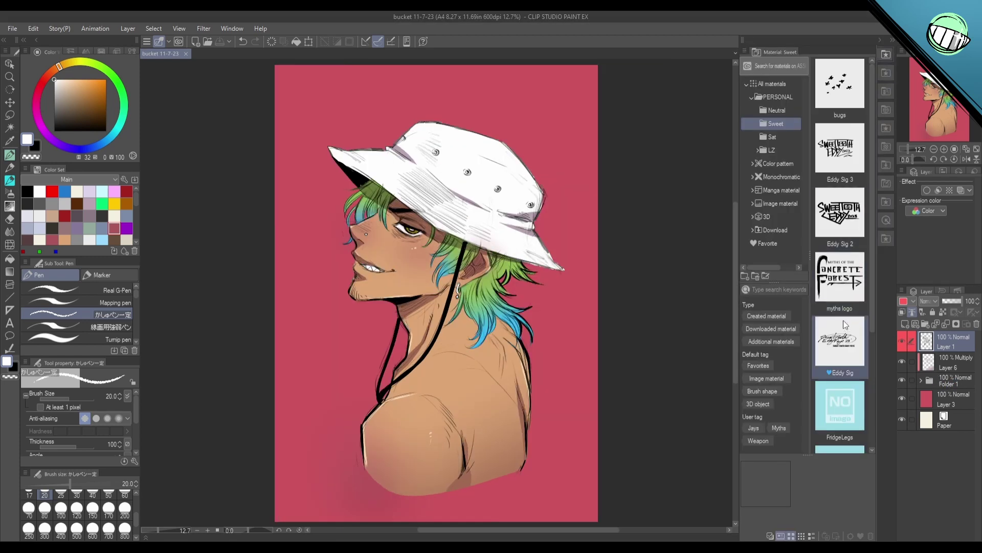
click(848, 161)
drag(848, 161, 535, 451)
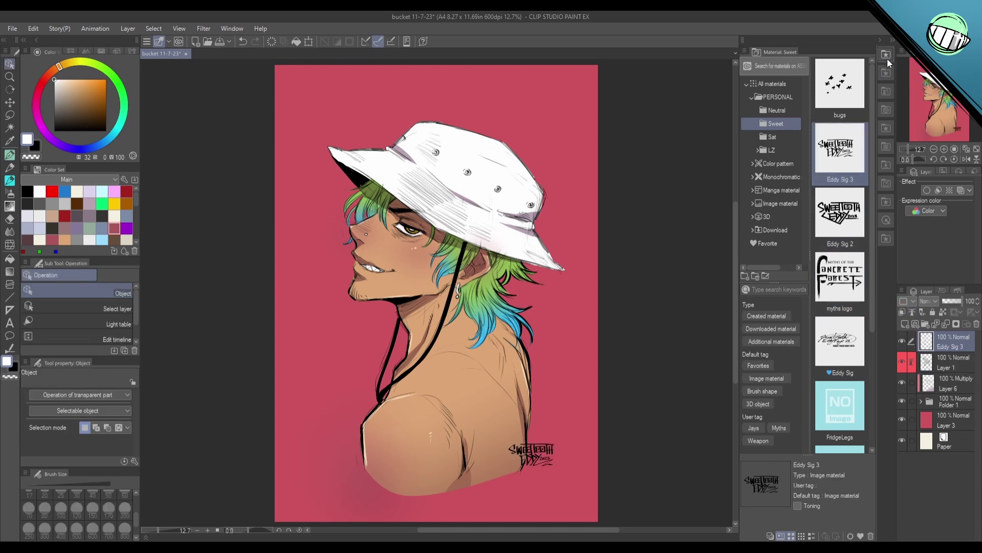
click(886, 55)
Step: Scale up the signature and reposition it across the lower back and shoulder
key(ctrl+t)
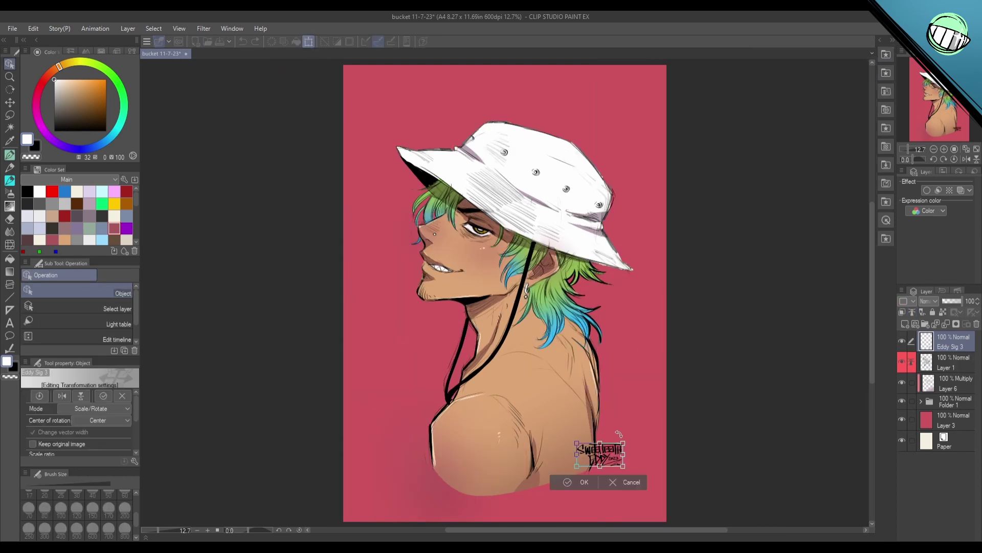
drag(623, 443, 699, 405)
mouse_move(661, 458)
mouse_down()
mouse_move(535, 494)
mouse_move(574, 487)
mouse_up()
click(537, 510)
scroll(650, 427, down, 1)
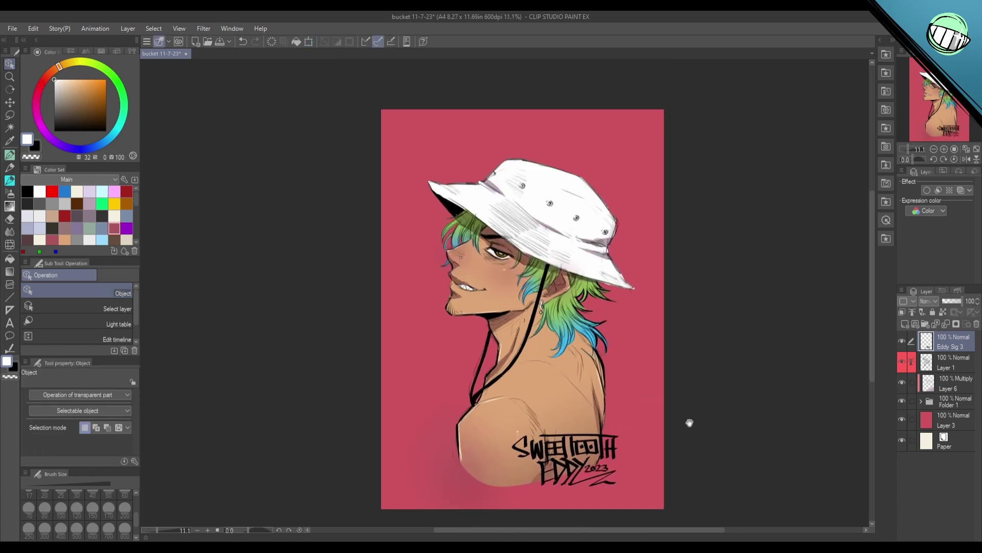
Step: Move the layers from Eddy Sig 3 through Folder 1 together slightly up and to the left, and save the file
shift+click(950, 407)
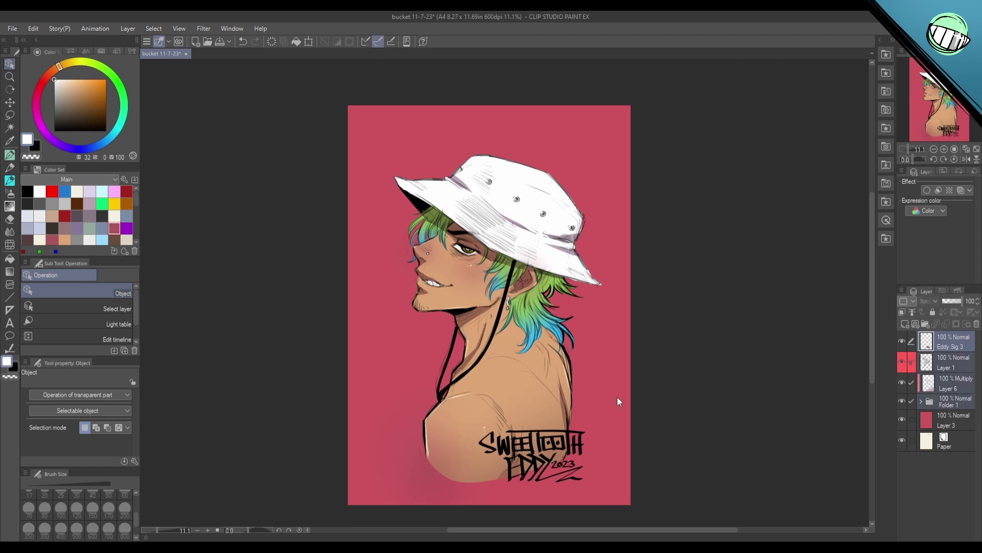
click(10, 103)
mouse_move(560, 409)
mouse_down()
mouse_move(556, 394)
mouse_move(545, 398)
mouse_up()
key(p)
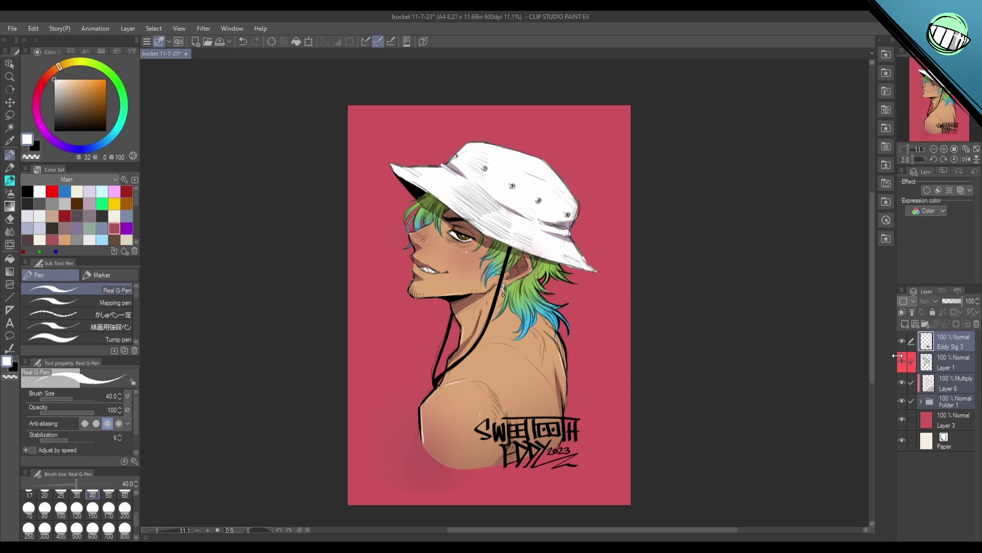
click(10, 27)
key(ctrl+s)
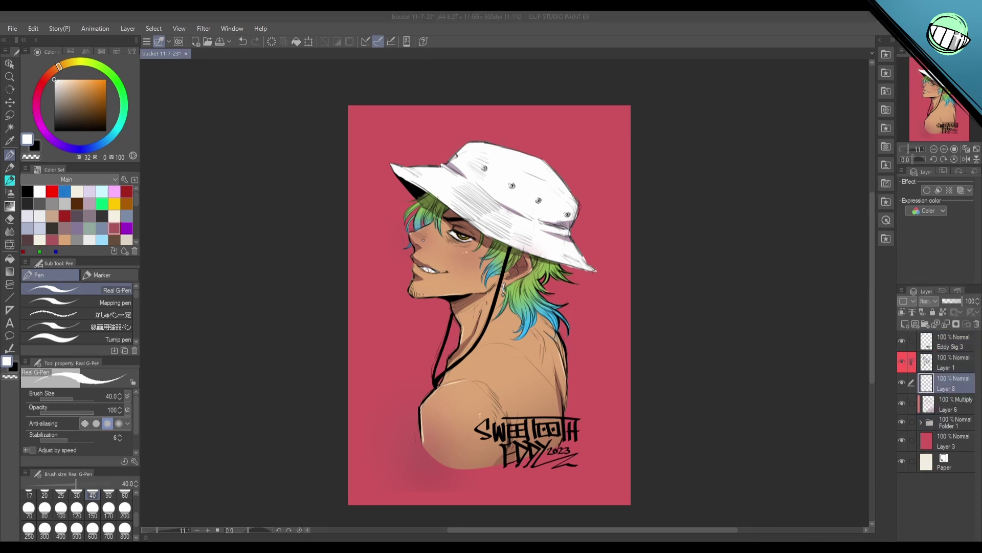
Step: Fill Layer 8 with light blue as an Overlay layer clipped to the layer below
key(g)
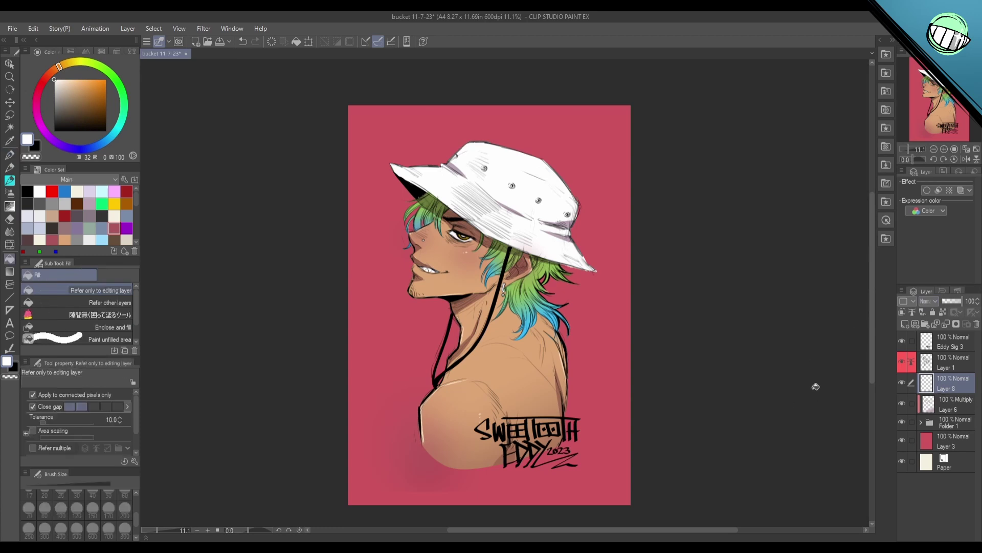
click(102, 240)
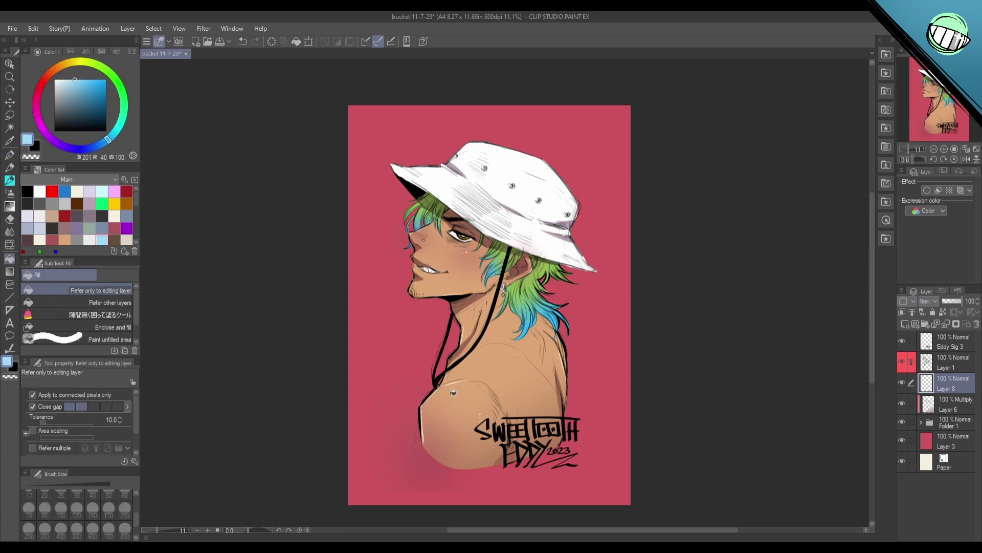
key(alt+BackSpace)
click(902, 311)
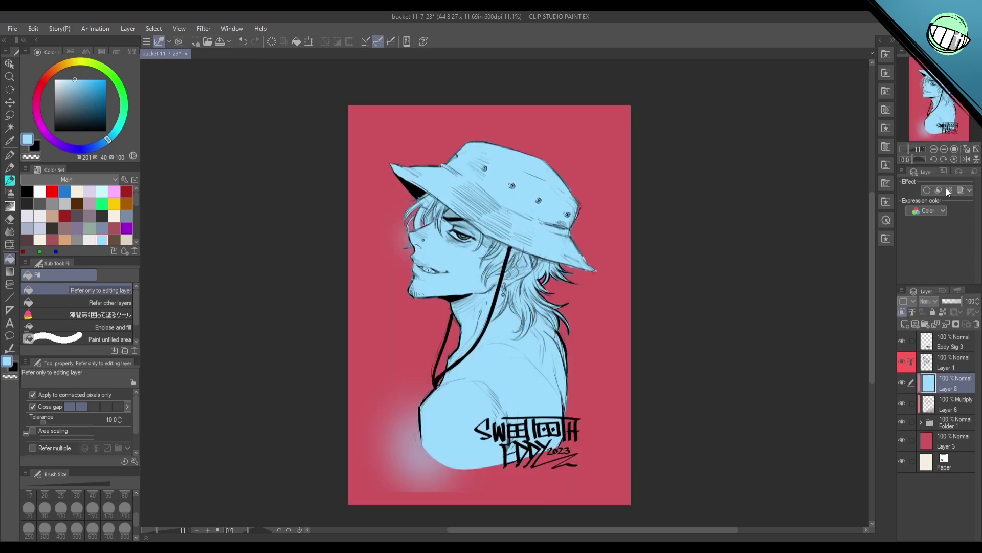
click(937, 143)
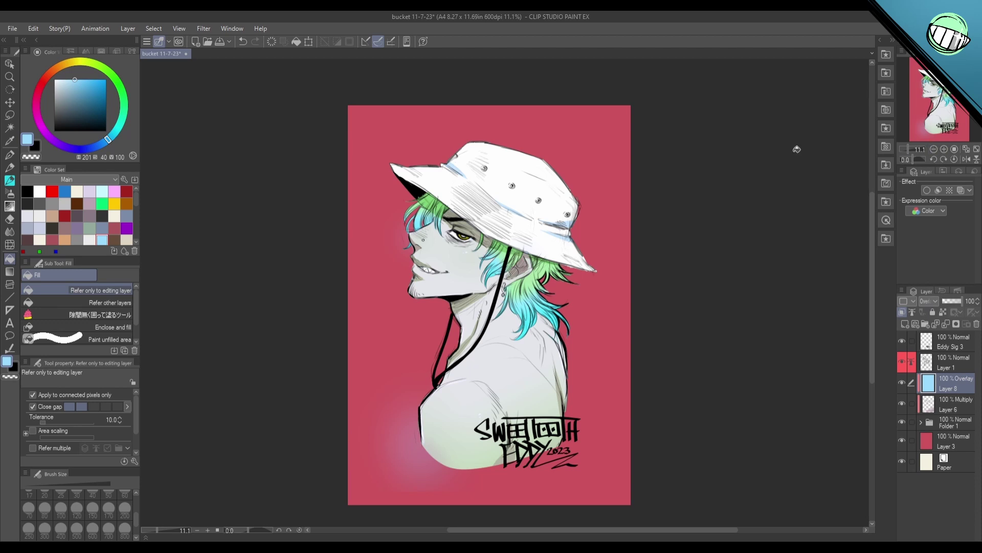
Step: Try purple, grey-green and bright yellow fills on the clipped Overlay layer
click(127, 228)
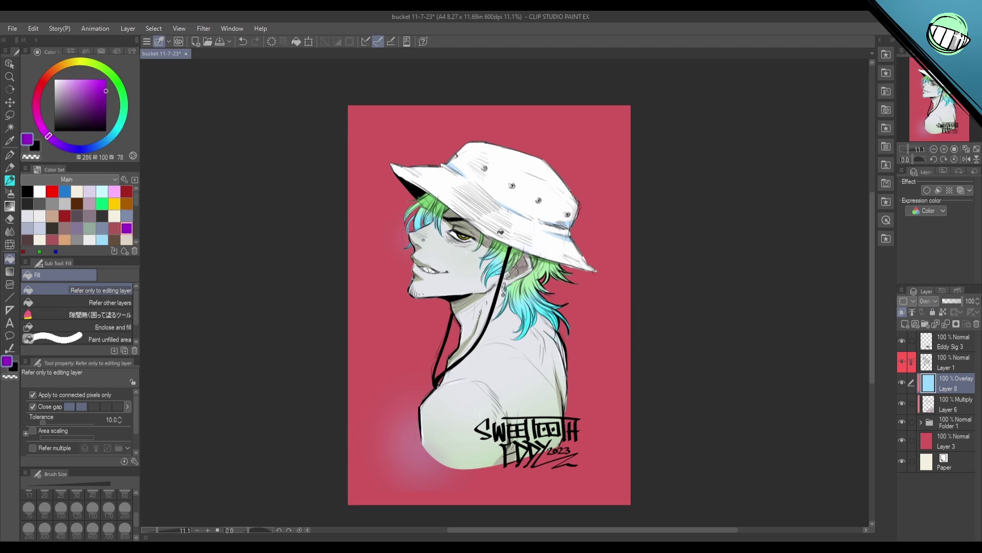
key(alt+BackSpace)
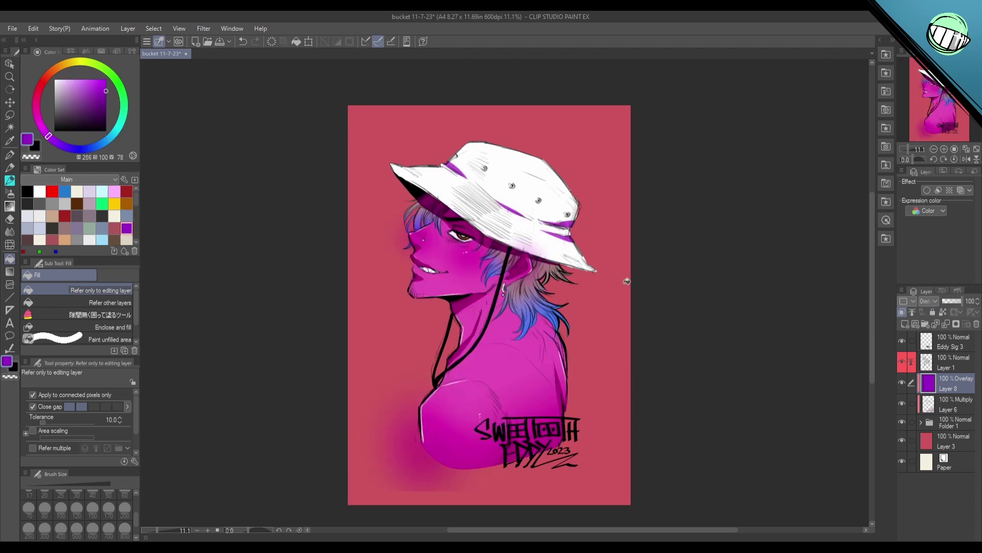
click(89, 228)
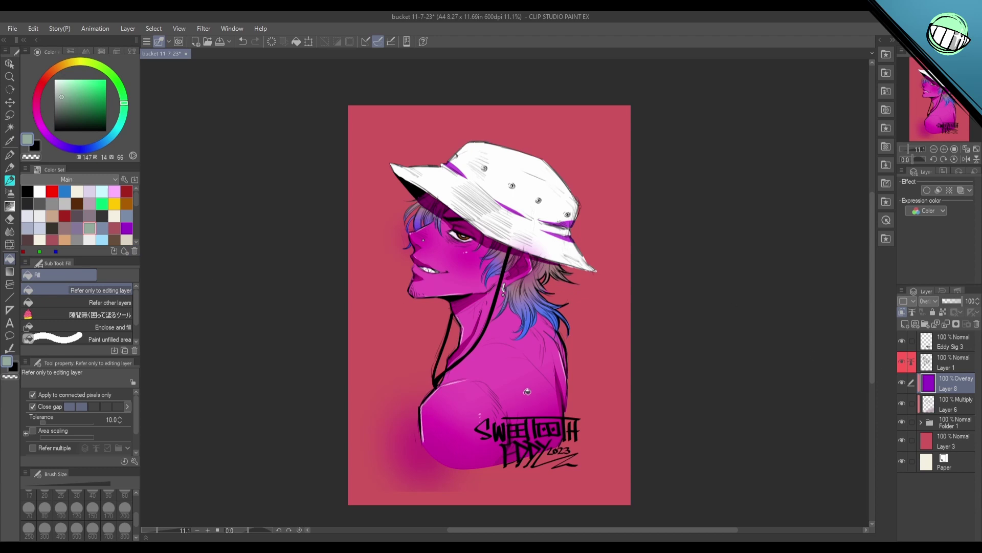
key(alt+BackSpace)
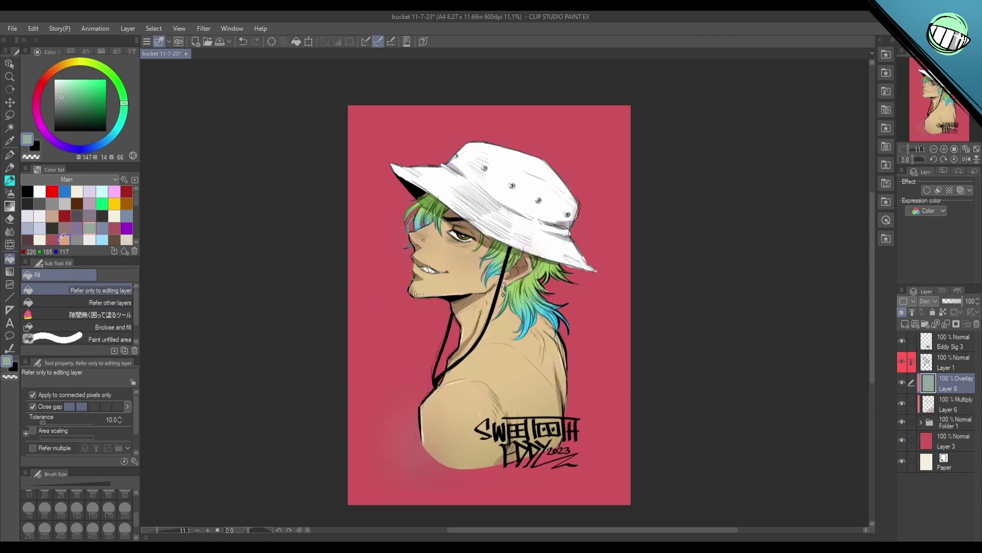
click(114, 203)
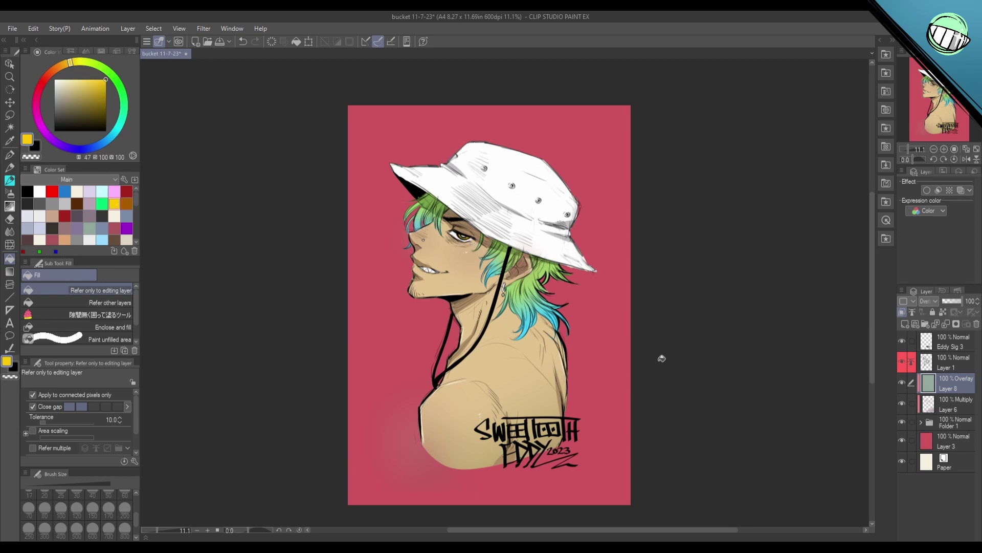
key(alt+BackSpace)
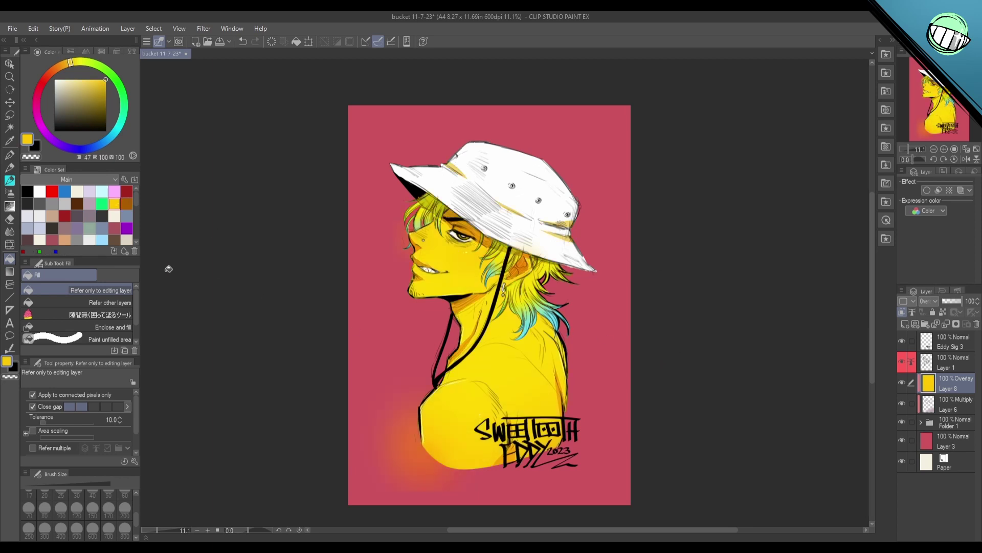
Step: Reduce the yellow Overlay layer's opacity to 49%
mouse_move(950, 302)
mouse_down()
mouse_move(939, 302)
mouse_move(956, 304)
mouse_up()
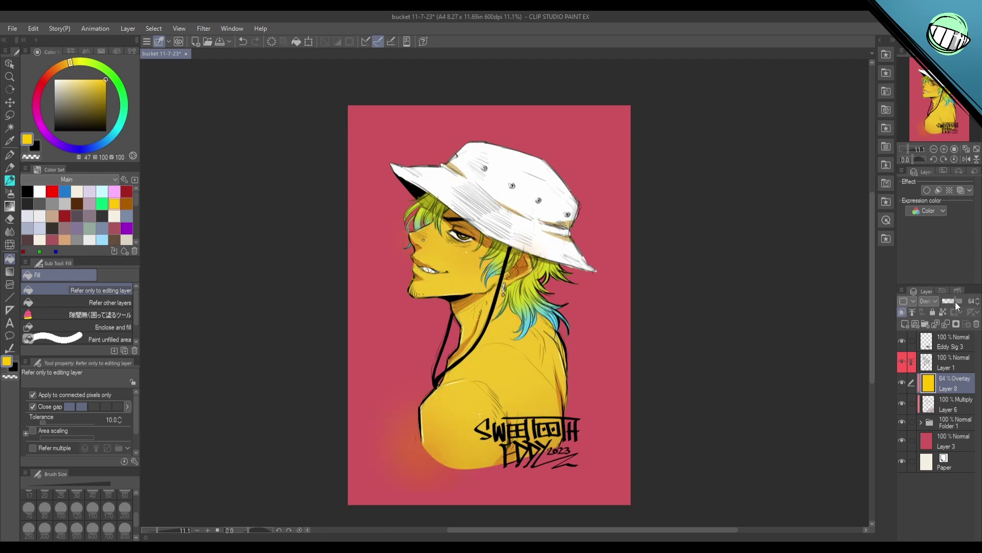
click(947, 302)
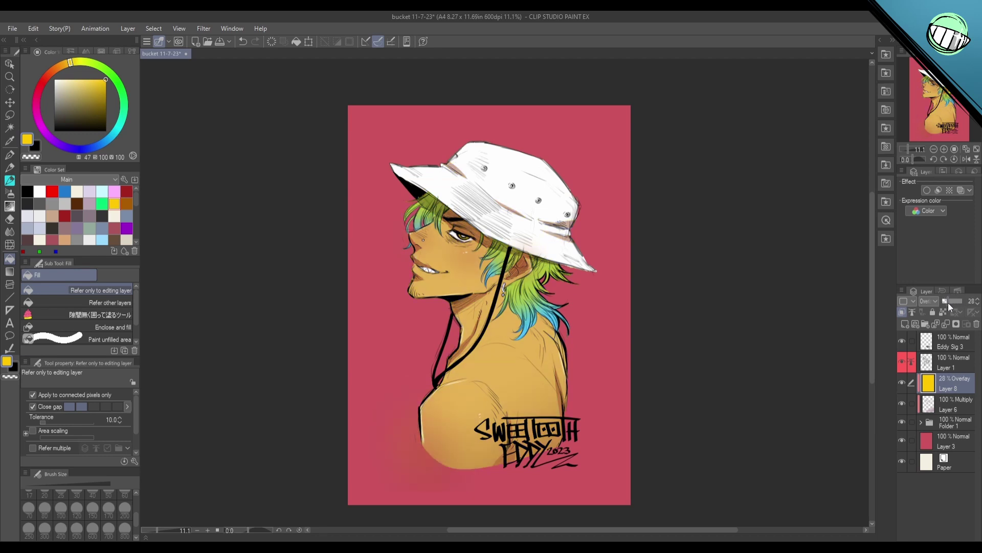
drag(953, 302, 952, 303)
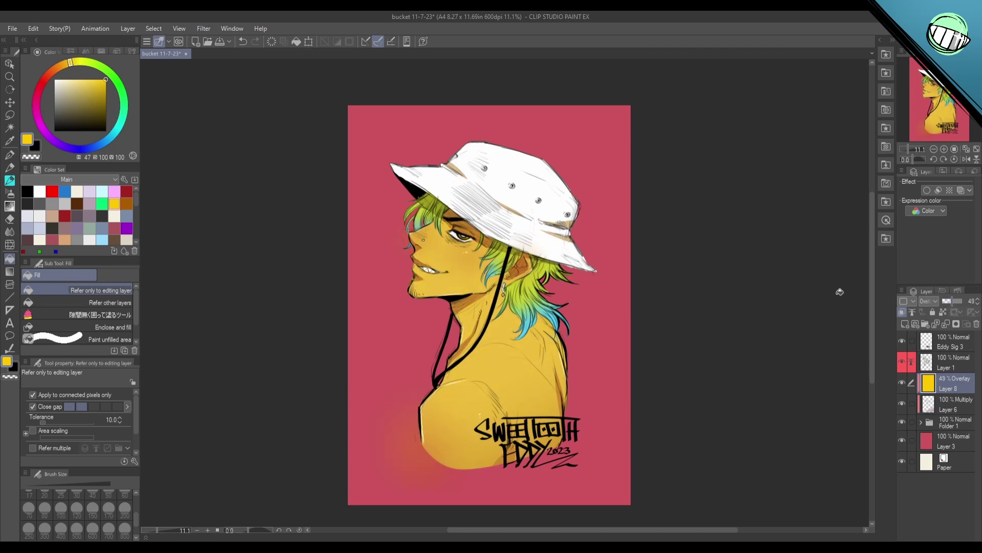
Step: Refill the Overlay layer with light blue and delete Layer 8
click(102, 240)
click(485, 249)
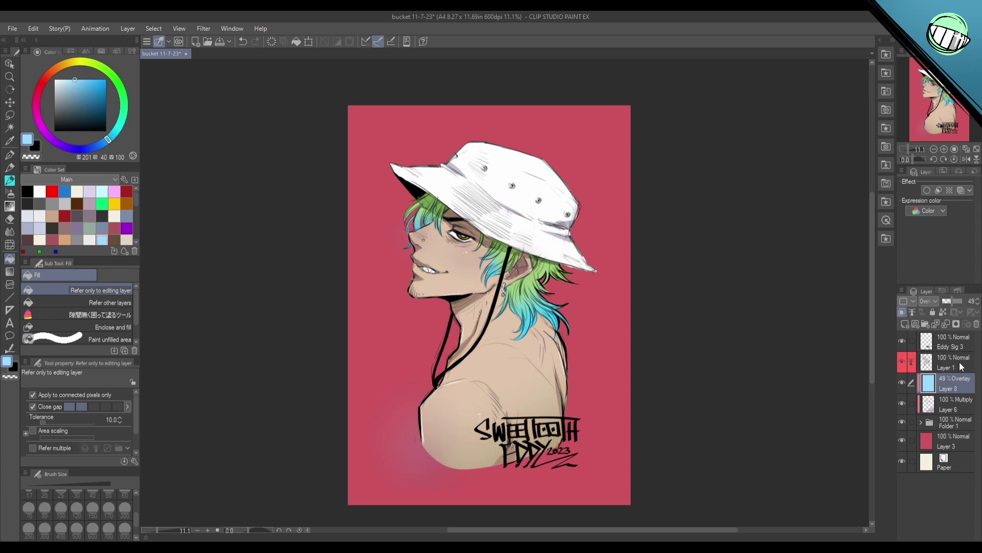
click(976, 324)
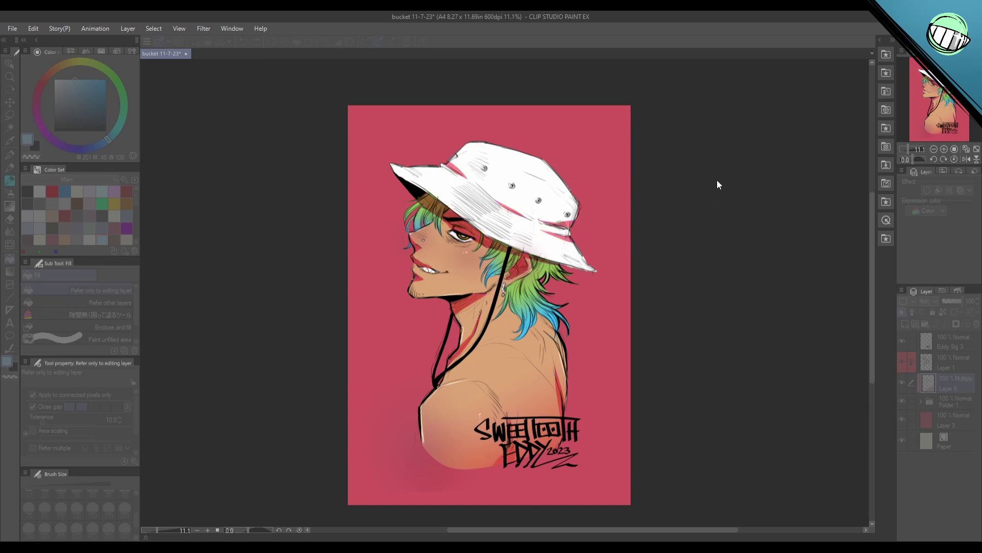
Step: Shift the hue of the Multiply shading on Layer 6 to a bluish purple
mouse_move(728, 178)
mouse_down()
mouse_move(748, 177)
mouse_move(639, 176)
mouse_move(658, 176)
mouse_up()
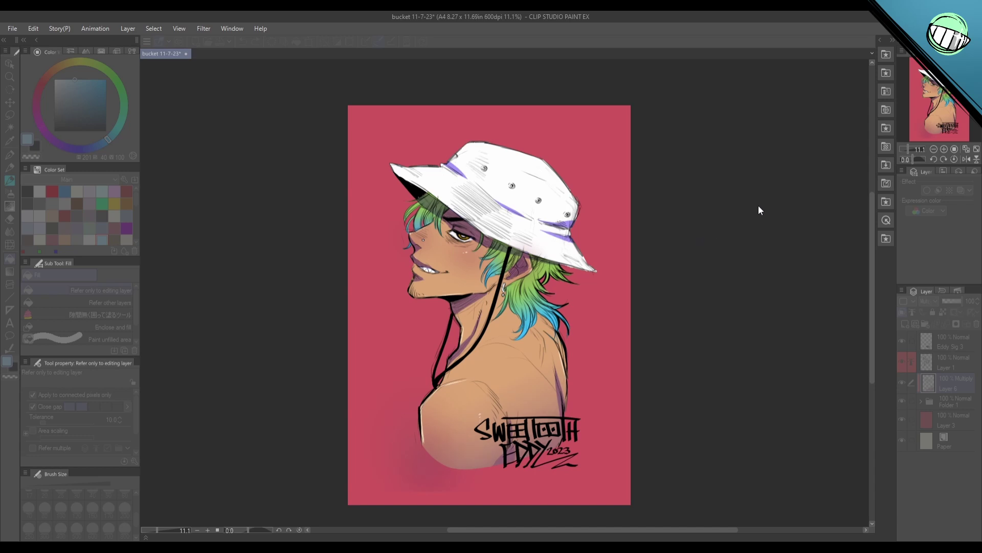
drag(626, 331, 655, 330)
drag(650, 369, 666, 366)
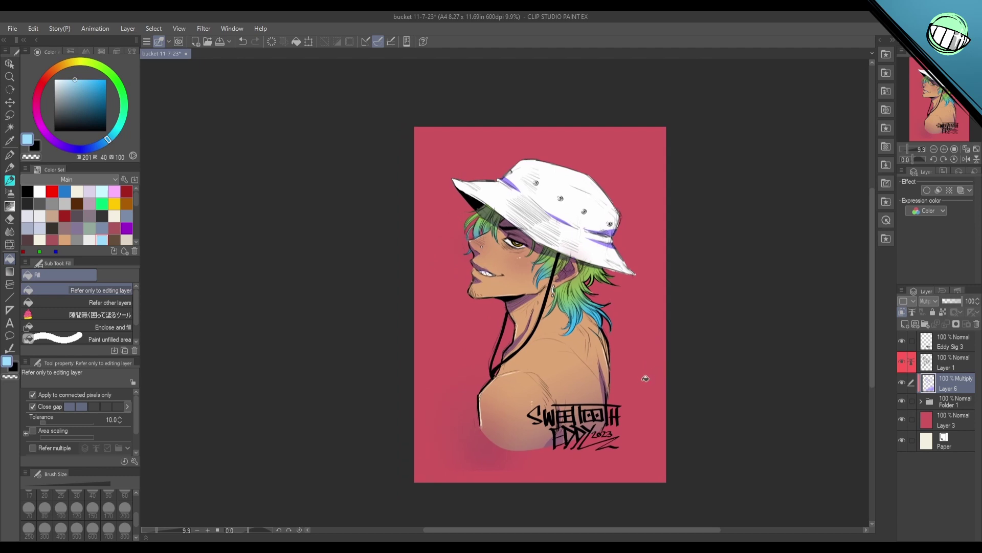